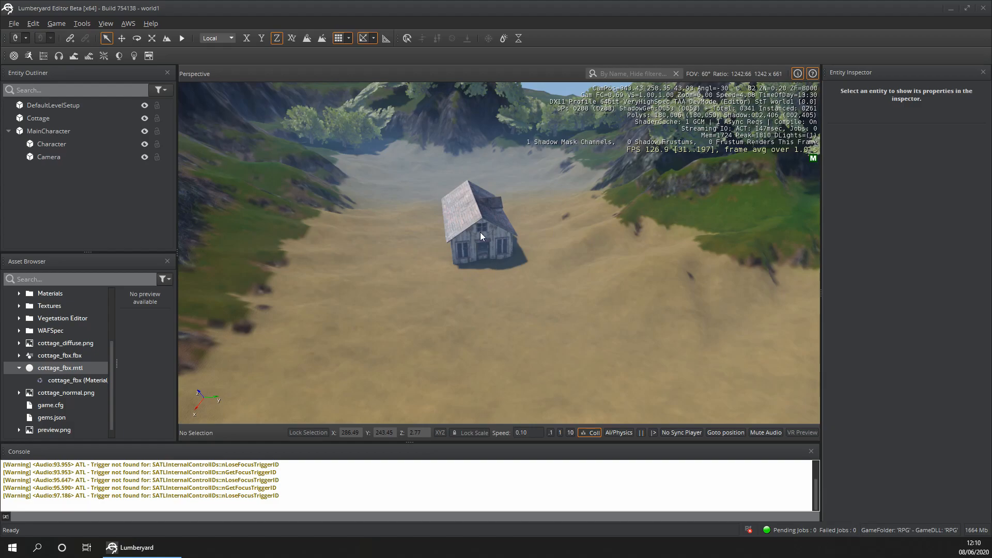
{"action": "left_click", "coordinate": [419, 292]}
{"action": "scroll", "coordinate": [419, 288], "scroll_direction": "down", "scroll_amount": 3}
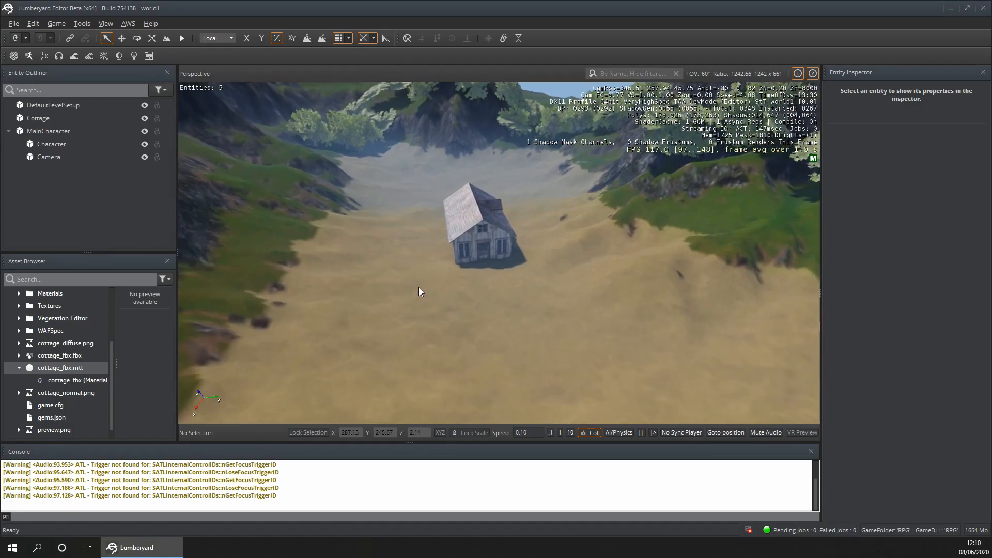
{"action": "scroll", "coordinate": [420, 285], "scroll_direction": "up", "scroll_amount": 5}
{"action": "scroll", "coordinate": [406, 313], "scroll_direction": "down", "scroll_amount": 5}
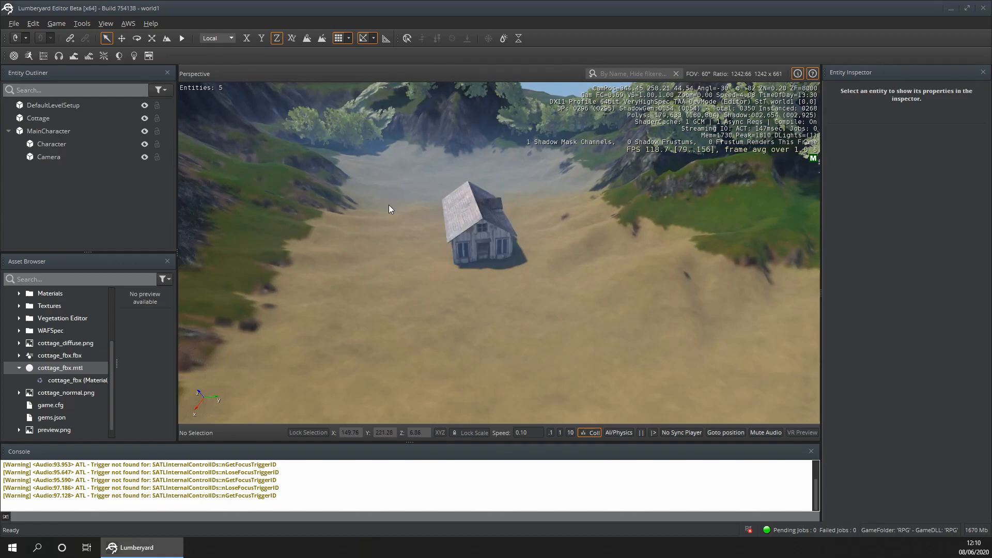
{"action": "scroll", "coordinate": [389, 205], "scroll_direction": "down", "scroll_amount": 7}
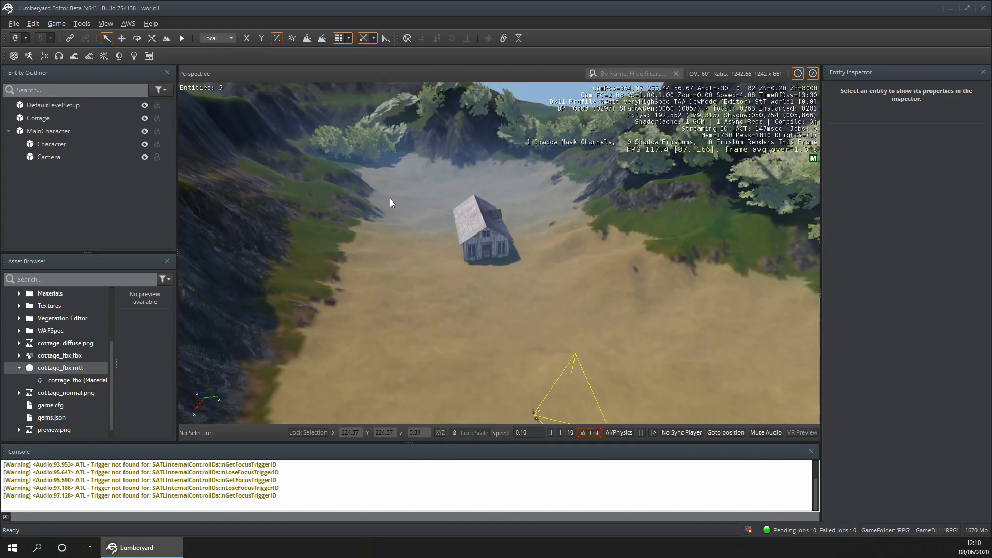
{"action": "scroll", "coordinate": [389, 200], "scroll_direction": "up", "scroll_amount": 8}
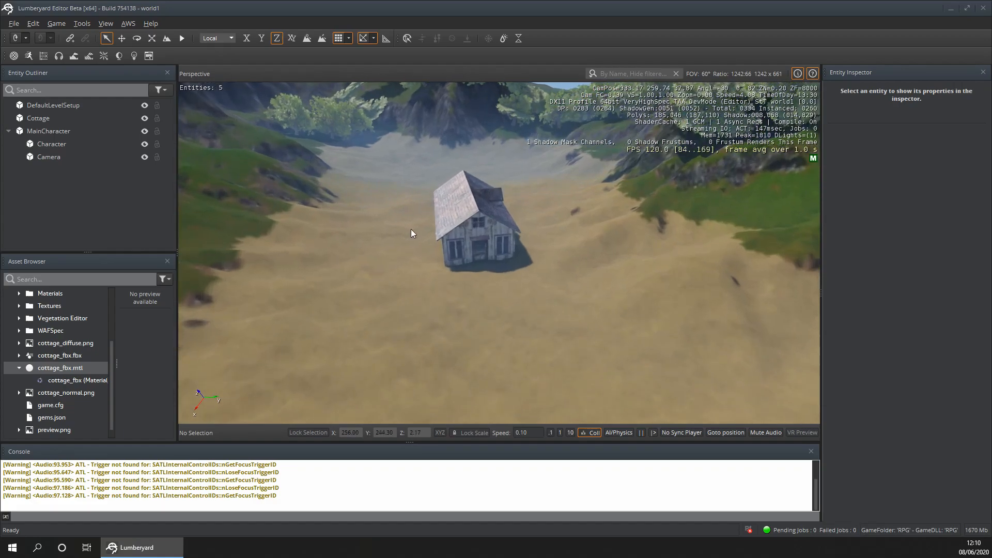
{"action": "scroll", "coordinate": [411, 228], "scroll_direction": "down", "scroll_amount": 5}
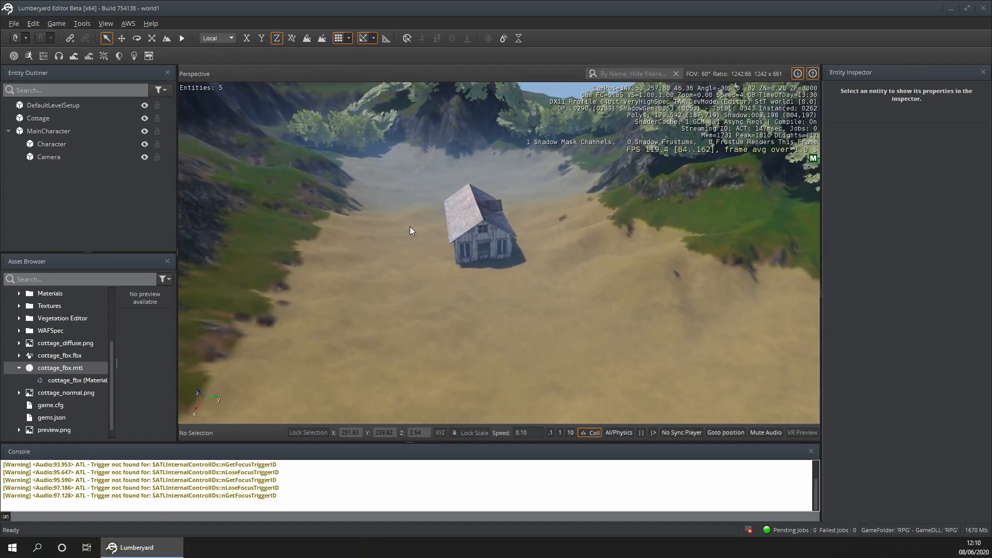
{"action": "key", "text": "a"}
{"action": "right_click_drag", "start_coordinate": [411, 226], "coordinate": [423, 271]}
{"action": "key", "text": "s"}
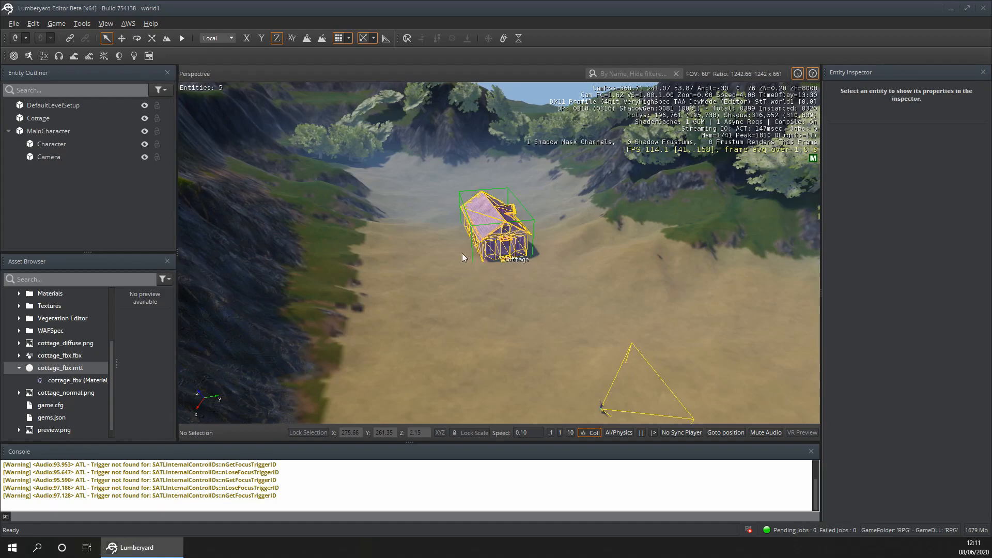
- Switch to File Explorer's RPG project folder and cut cottage_diffuse.png, cottage_fbx.fbx, cottage_fbx.mtl and cottage_normal.png
{"action": "scroll", "coordinate": [70, 372], "scroll_direction": "up", "scroll_amount": 3}
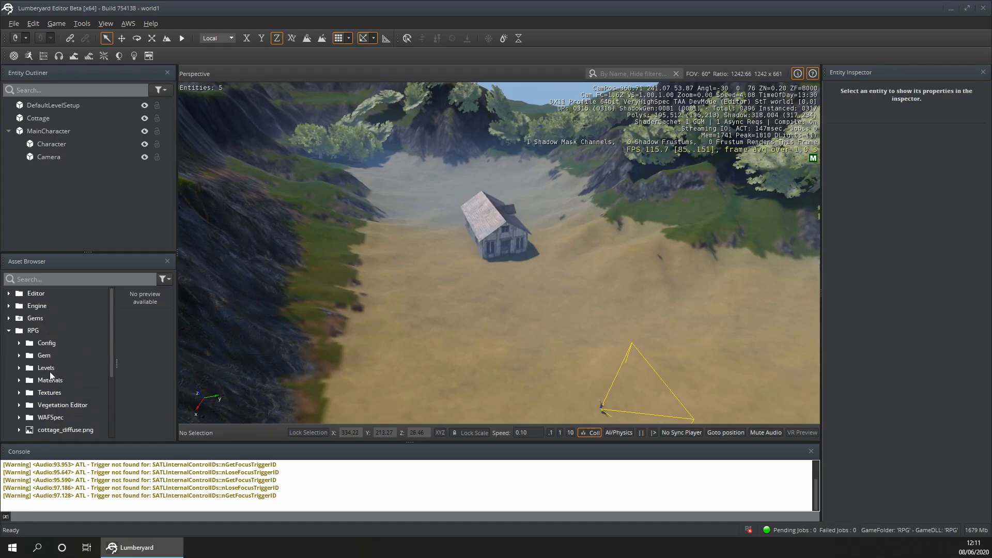
{"action": "scroll", "coordinate": [50, 374], "scroll_direction": "down", "scroll_amount": 3}
{"action": "scroll", "coordinate": [46, 360], "scroll_direction": "up", "scroll_amount": 3}
{"action": "left_click_drag", "start_coordinate": [1, 155], "coordinate": [321, 1]}
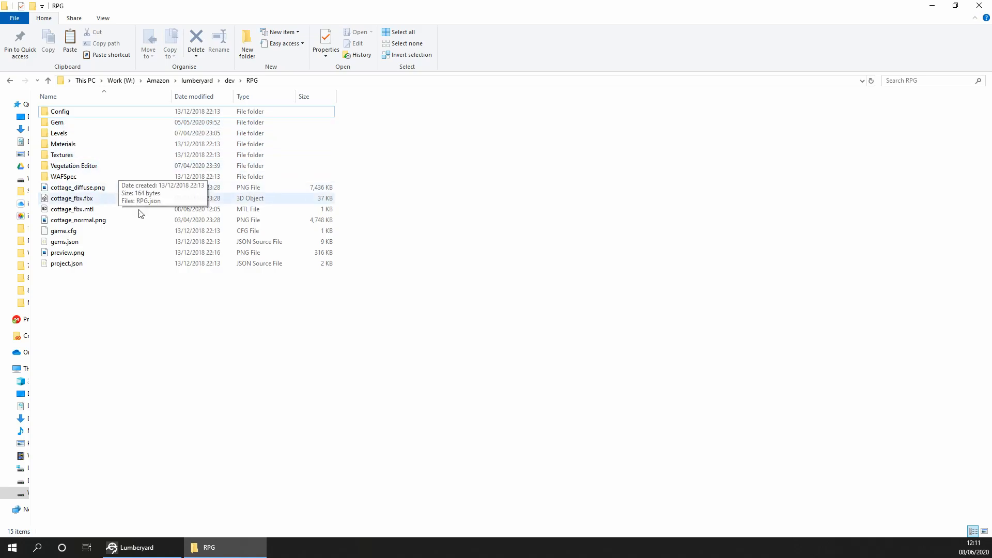
{"action": "left_click", "coordinate": [98, 211]}
{"action": "left_click", "coordinate": [97, 201], "text": "ctrl"}
{"action": "left_click", "coordinate": [97, 221], "text": "ctrl"}
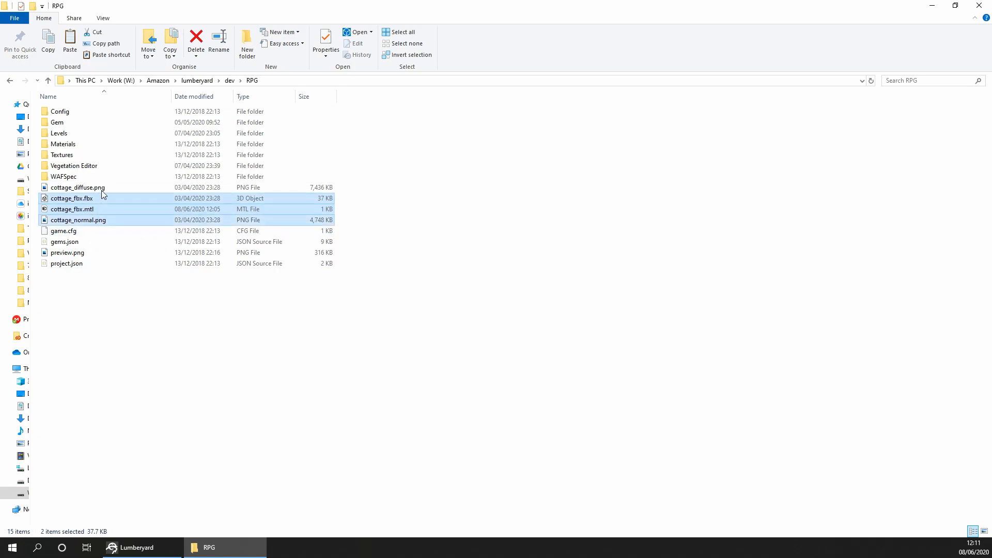
{"action": "left_click", "coordinate": [100, 190], "text": "ctrl"}
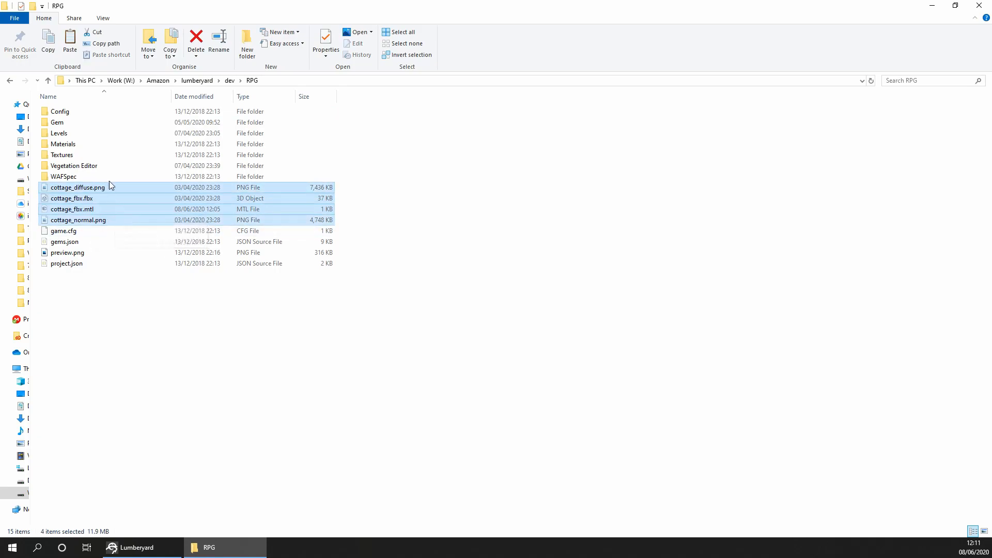
- Create a folder named Buildings inside the RPG project's Gem\Assets folder
{"action": "double_click", "coordinate": [88, 123]}
{"action": "double_click", "coordinate": [126, 114]}
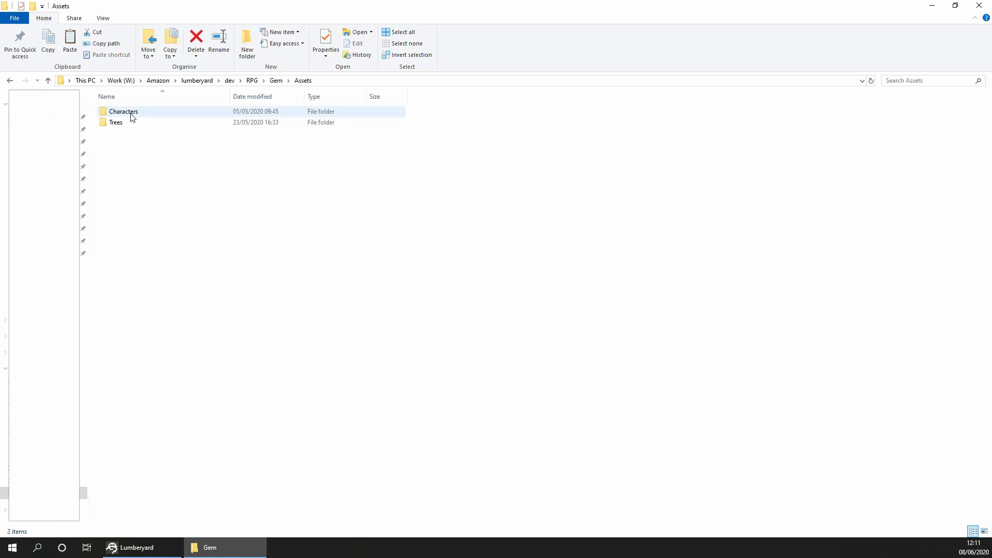
{"action": "left_click", "coordinate": [243, 55]}
{"action": "type", "text": "Buildings"}
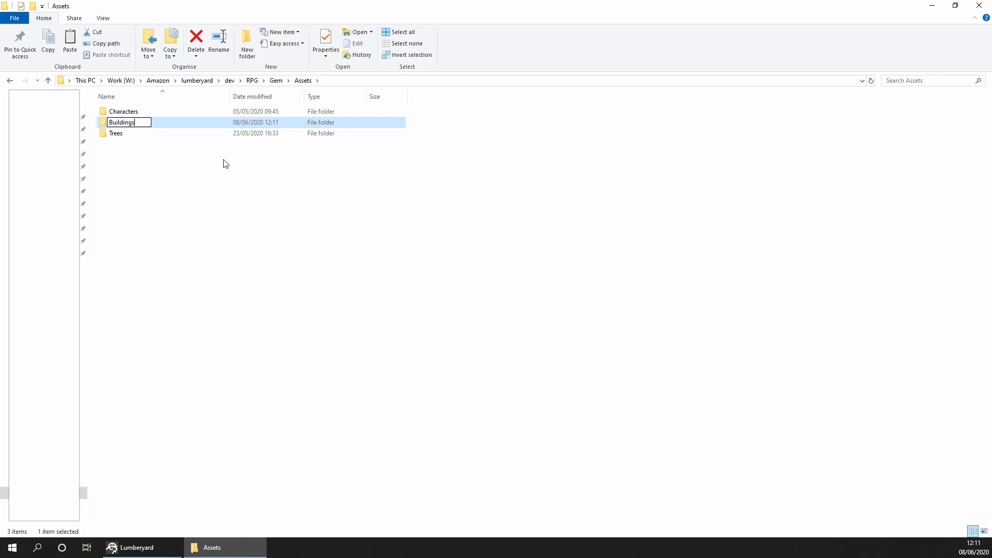
{"action": "key", "text": "Return"}
- Create a folder named Cottage inside the Buildings folder
{"action": "double_click", "coordinate": [167, 111]}
{"action": "left_click", "coordinate": [248, 44]}
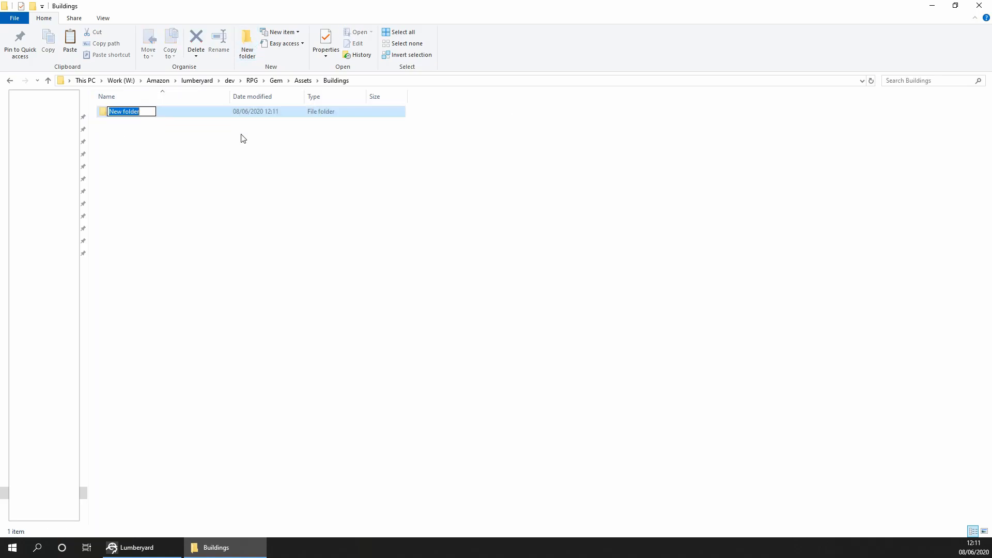
{"action": "type", "text": "Cottage"}
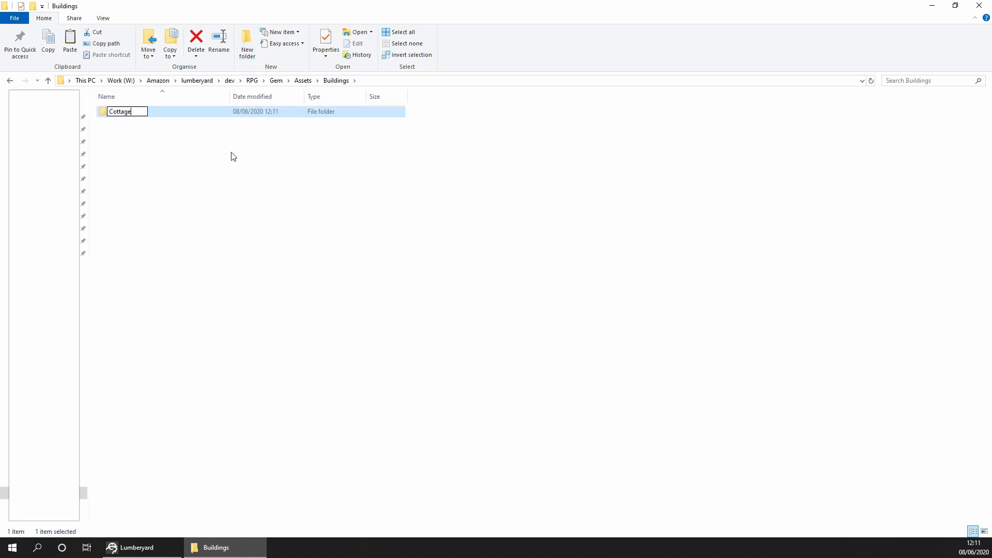
{"action": "key", "text": "Return"}
- Paste the four cut cottage files into the Cottage folder and close File Explorer
{"action": "double_click", "coordinate": [215, 116]}
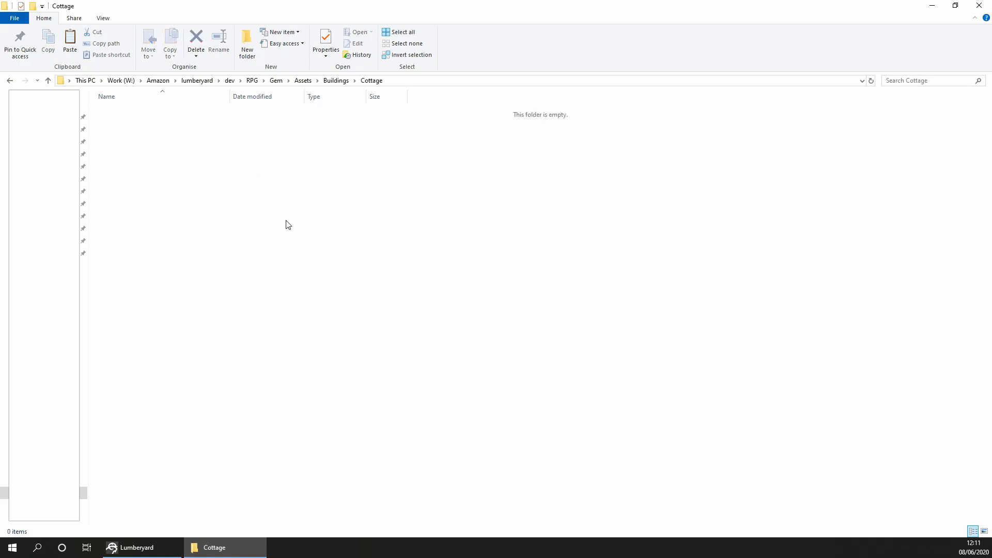
{"action": "key", "text": "ctrl+v"}
{"action": "left_click", "coordinate": [321, 279]}
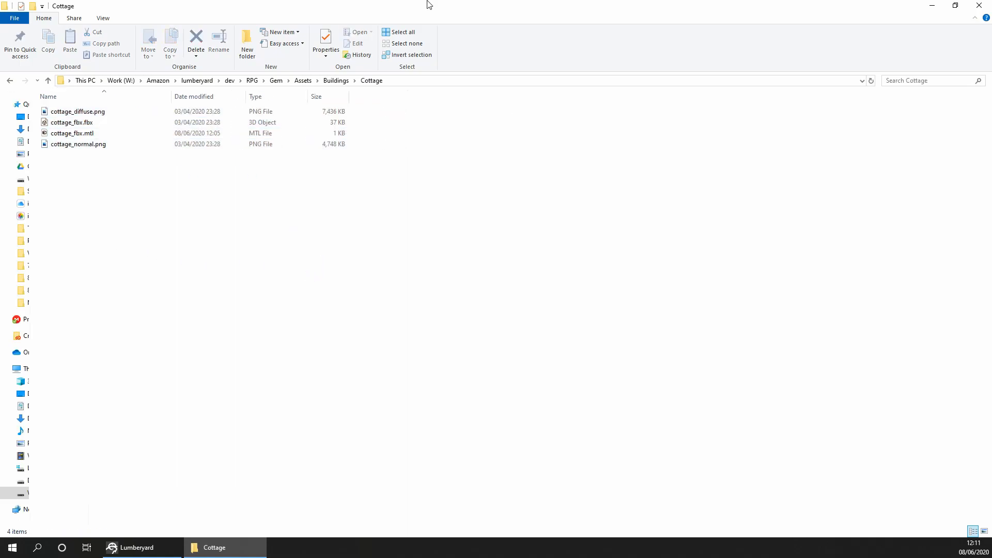
{"action": "key", "text": "alt+F4"}
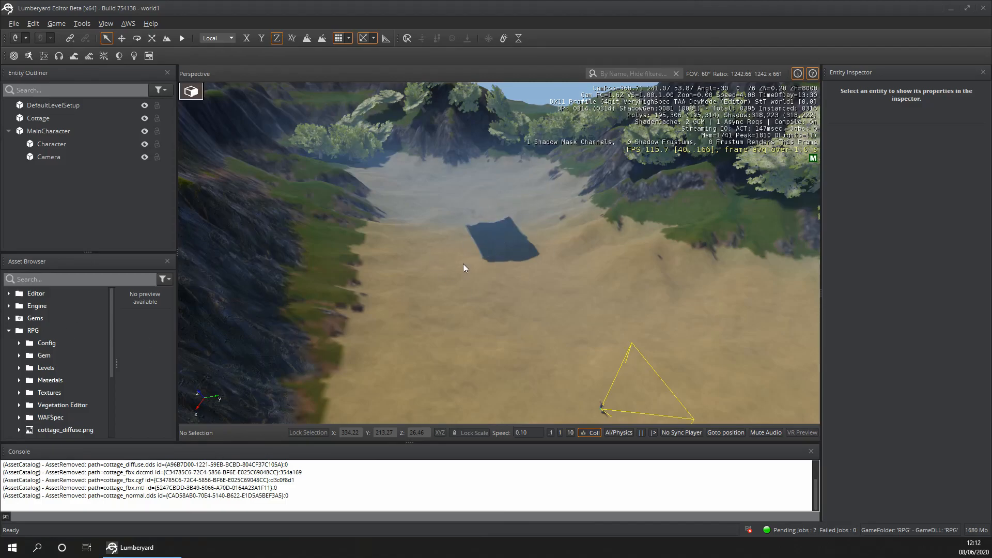
- Delete the Cottage entity from the level
{"action": "scroll", "coordinate": [224, 387], "scroll_direction": "up", "scroll_amount": 3}
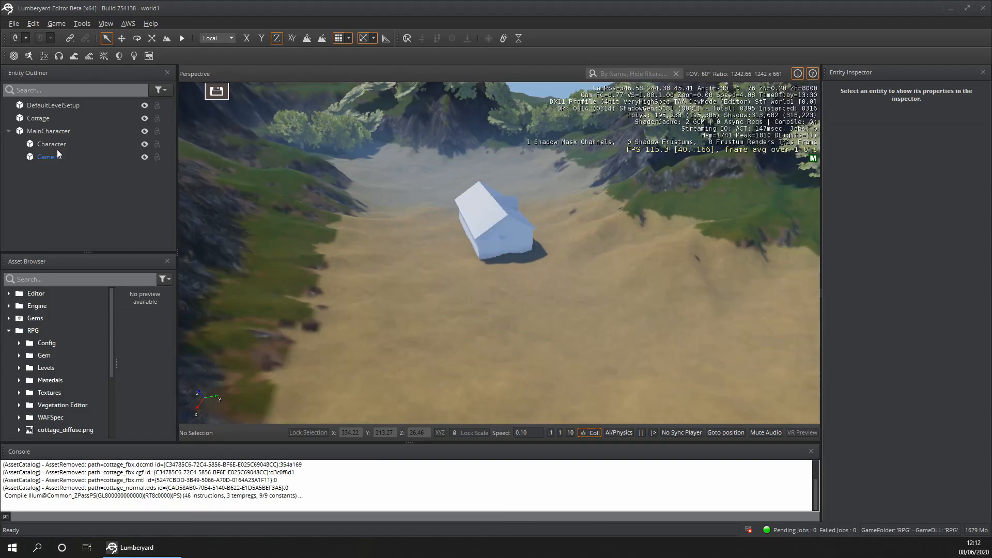
{"action": "left_click", "coordinate": [43, 120]}
{"action": "key", "text": "Delete"}
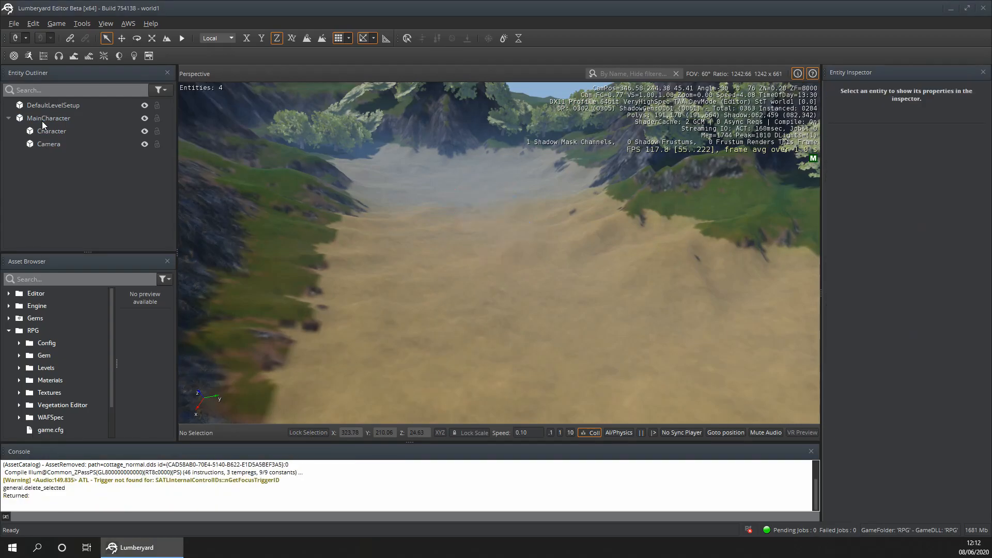
- Expand the RPG project's assets down to Gem > Assets > Buildings > Cottage to show the moved cottage files
{"action": "scroll", "coordinate": [21, 403], "scroll_direction": "down", "scroll_amount": 1}
{"action": "scroll", "coordinate": [56, 370], "scroll_direction": "up", "scroll_amount": 1}
{"action": "left_click", "coordinate": [18, 357]}
{"action": "left_click", "coordinate": [29, 368]}
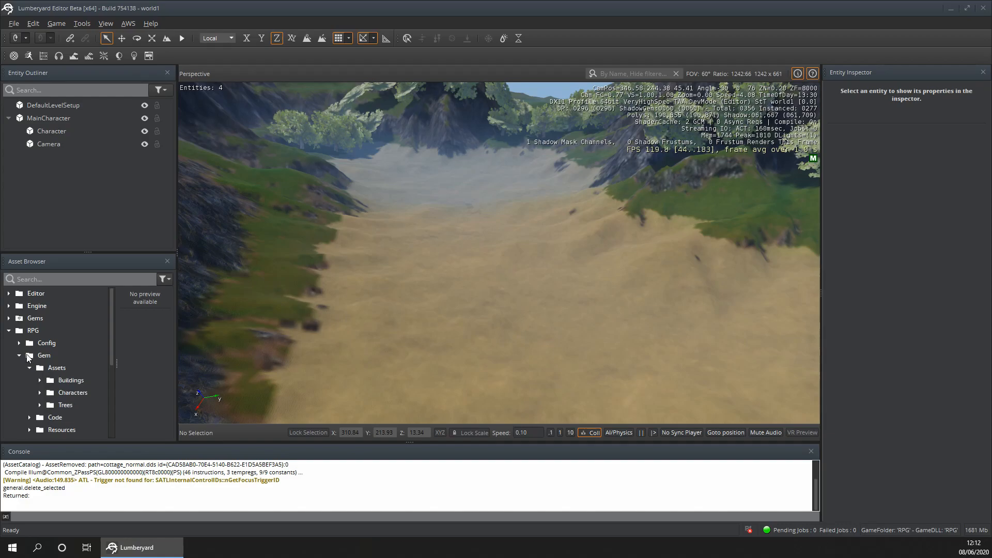
{"action": "left_click", "coordinate": [39, 380]}
{"action": "left_click", "coordinate": [49, 392]}
{"action": "scroll", "coordinate": [79, 392], "scroll_direction": "down", "scroll_amount": 2}
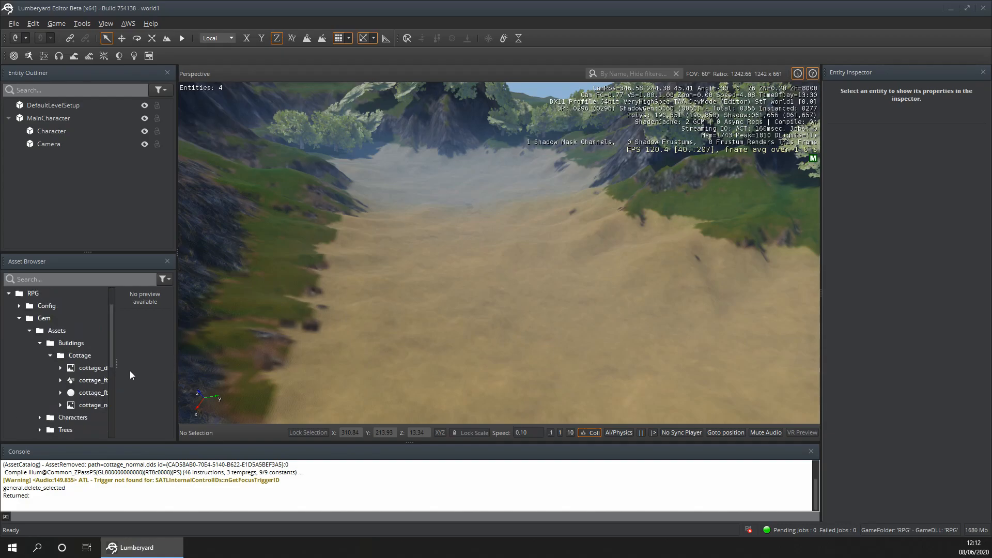
- Widen the asset list and place cottage_fbx.fbx on the sandy ground at about X 261, Y 248, Z 2
{"action": "left_click_drag", "start_coordinate": [116, 365], "coordinate": [175, 370]}
{"action": "left_click_drag", "start_coordinate": [108, 382], "coordinate": [429, 257]}
{"action": "scroll", "coordinate": [393, 318], "scroll_direction": "up", "scroll_amount": 5}
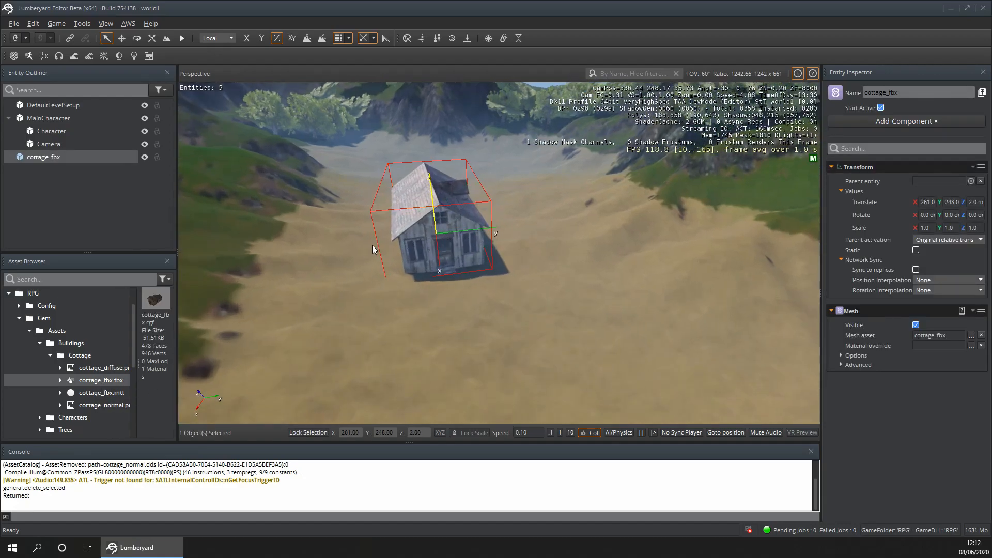
- Inspect the placed cottage's textured walls, front door and base up close and from farther away
{"action": "scroll", "coordinate": [393, 318], "scroll_direction": "down", "scroll_amount": 5}
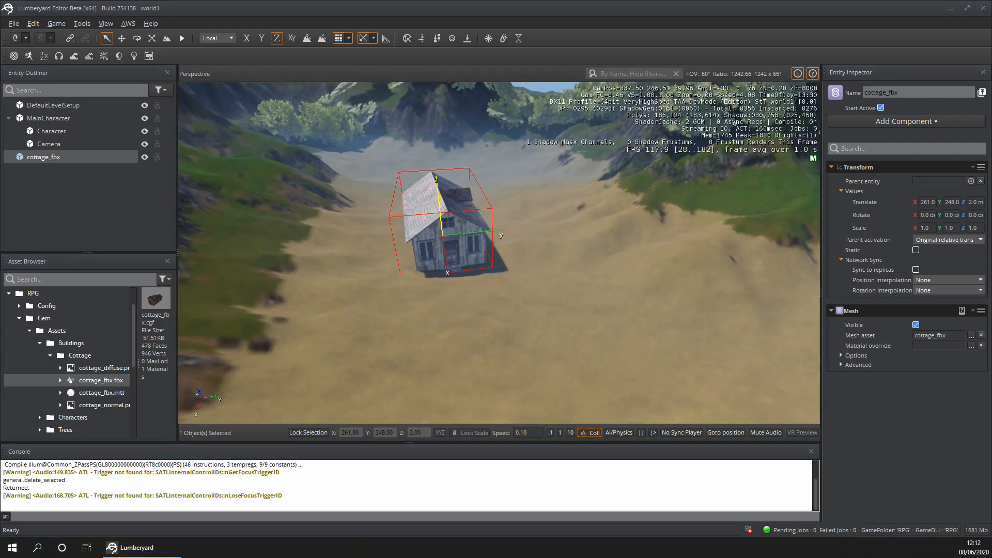
{"action": "left_click", "coordinate": [541, 211]}
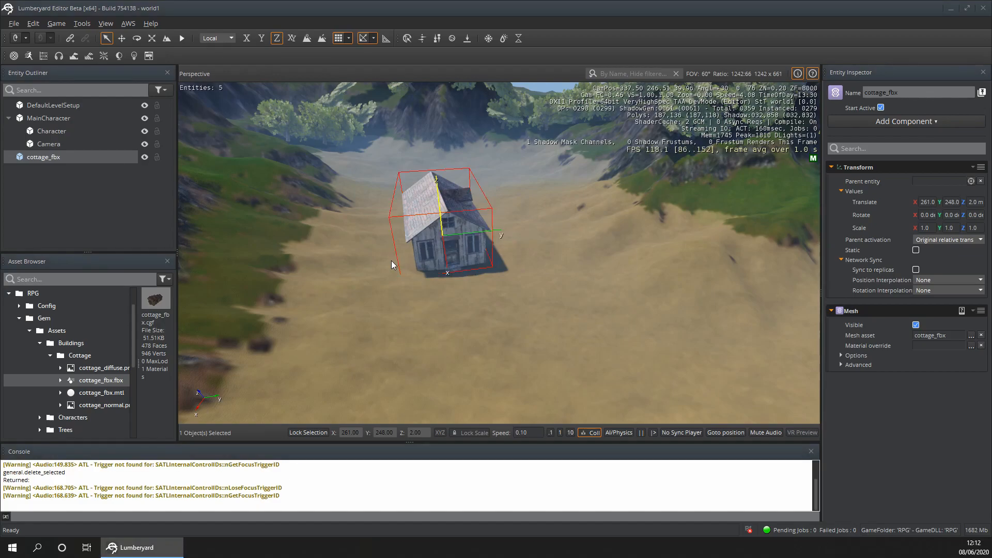
{"action": "scroll", "coordinate": [427, 309], "scroll_direction": "up", "scroll_amount": 5}
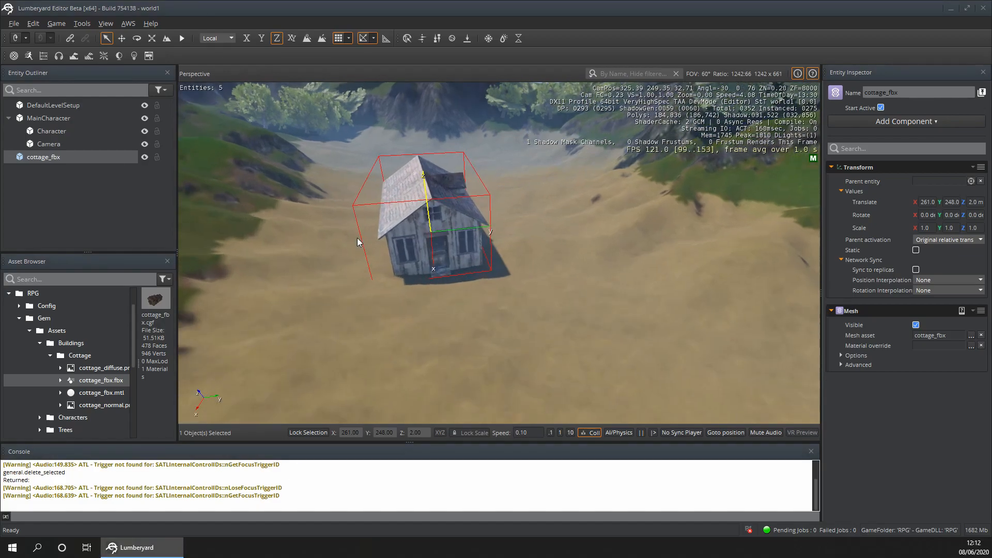
{"action": "scroll", "coordinate": [355, 247], "scroll_direction": "up", "scroll_amount": 2}
{"action": "scroll", "coordinate": [398, 294], "scroll_direction": "up", "scroll_amount": 3}
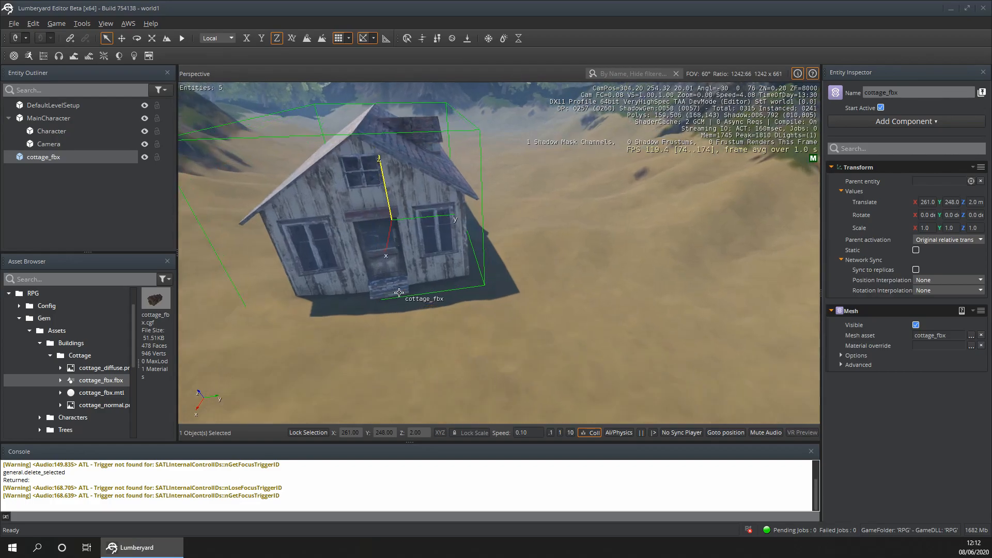
{"action": "scroll", "coordinate": [398, 293], "scroll_direction": "up", "scroll_amount": 4}
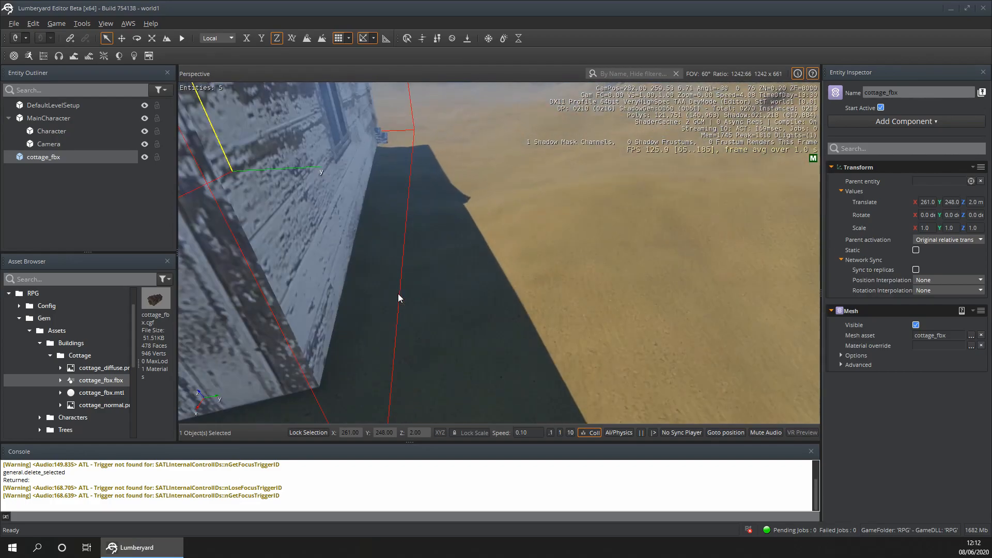
{"action": "scroll", "coordinate": [399, 296], "scroll_direction": "down", "scroll_amount": 6}
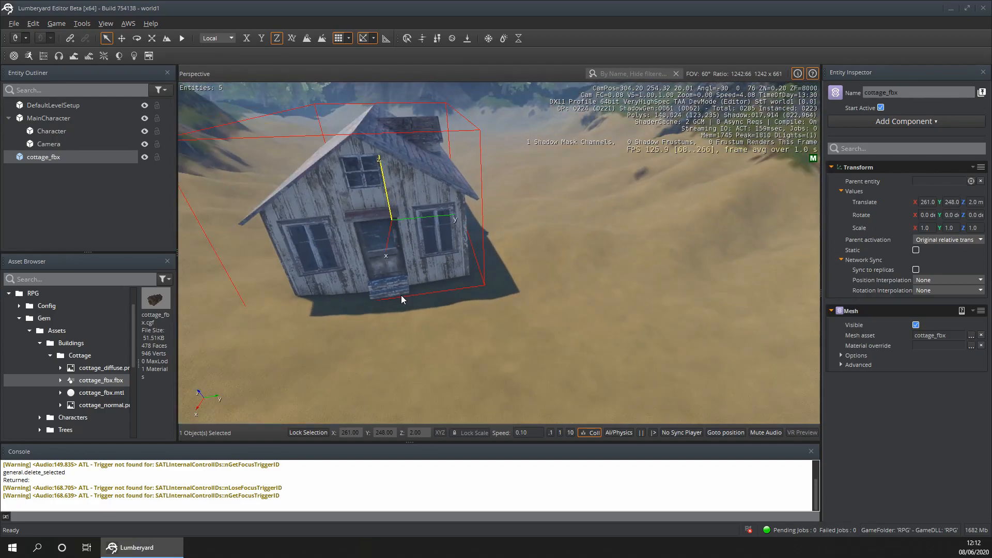
{"action": "scroll", "coordinate": [401, 296], "scroll_direction": "down", "scroll_amount": 3}
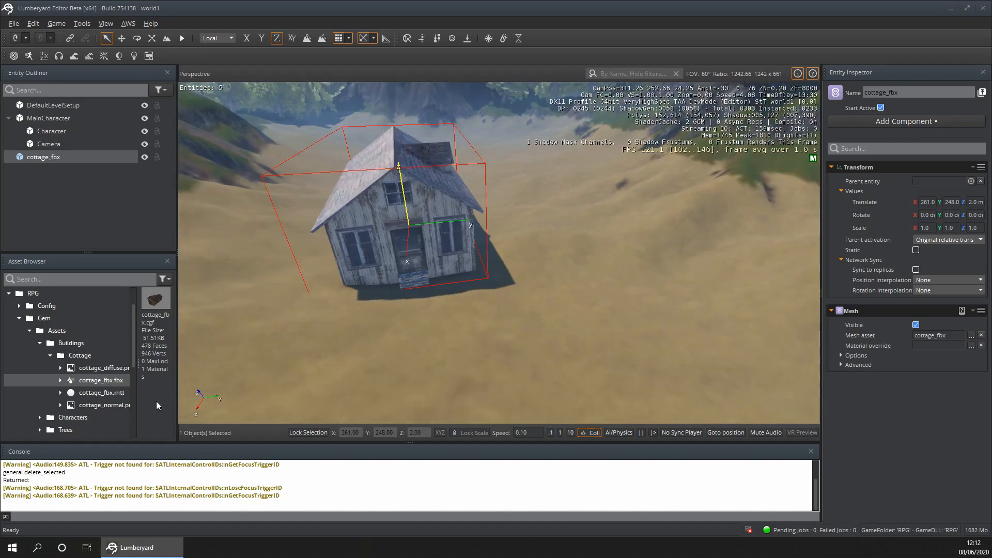
- Open the cottage_fbx.mtl material in the Material Editor, save it and close the editor
{"action": "double_click", "coordinate": [111, 393]}
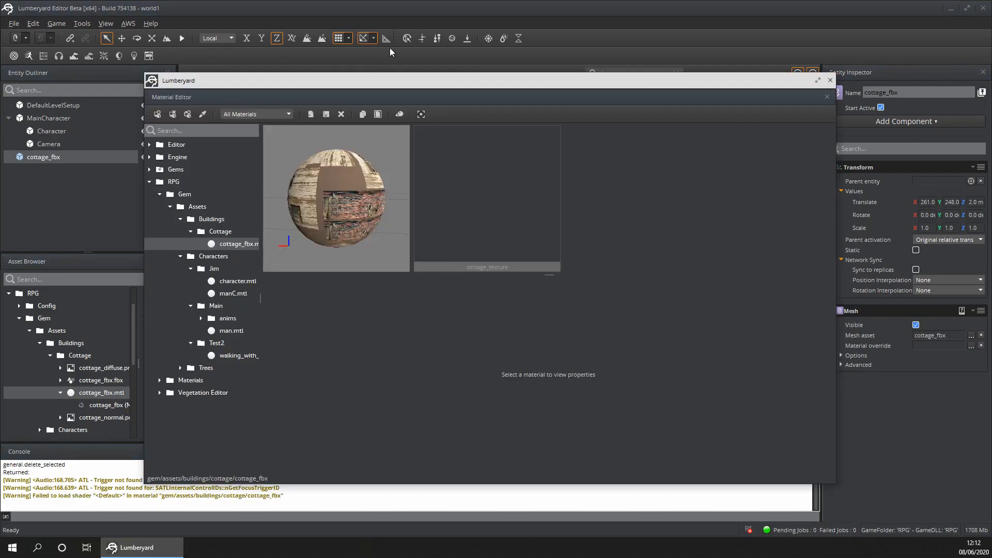
{"action": "left_click", "coordinate": [327, 114]}
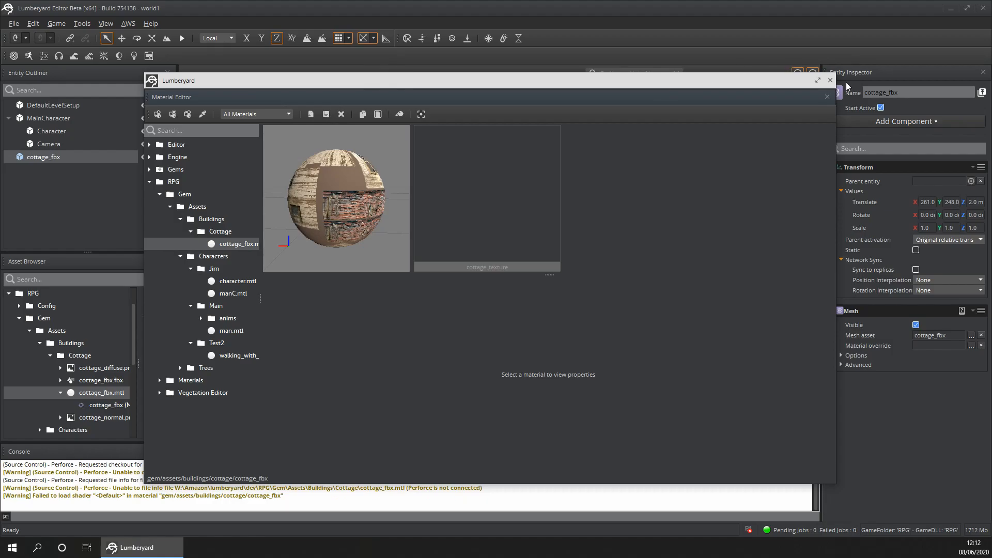
{"action": "left_click", "coordinate": [831, 81]}
- Examine the cottage and how it sits in the valley from several distances and a lower viewing angle
{"action": "scroll", "coordinate": [321, 249], "scroll_direction": "down", "scroll_amount": 8}
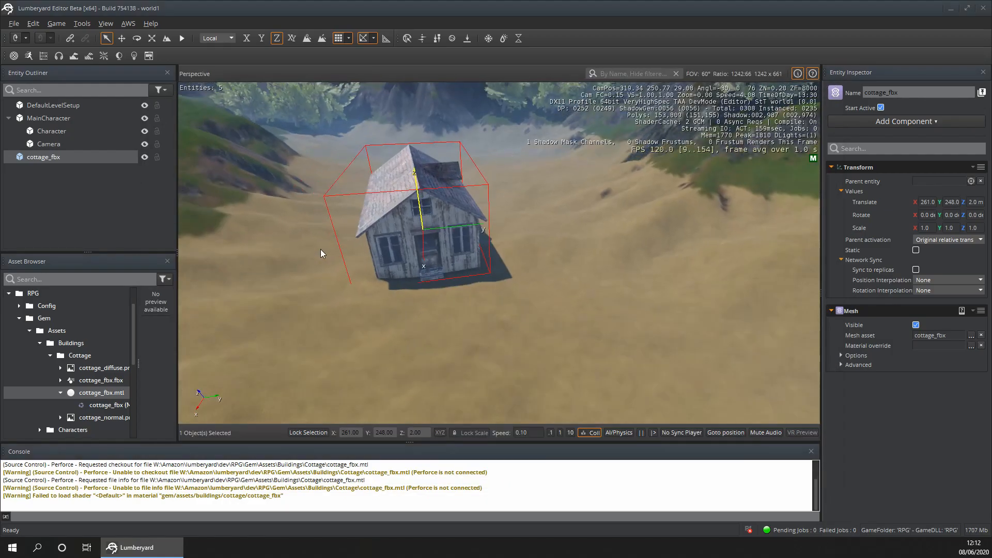
{"action": "scroll", "coordinate": [321, 253], "scroll_direction": "down", "scroll_amount": 3}
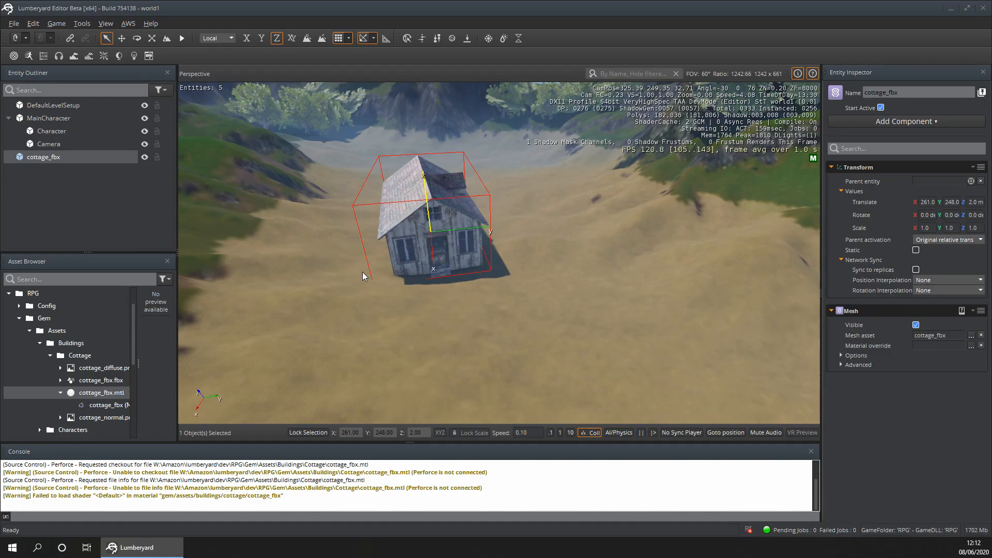
{"action": "scroll", "coordinate": [362, 272], "scroll_direction": "down", "scroll_amount": 20}
{"action": "scroll", "coordinate": [389, 213], "scroll_direction": "up", "scroll_amount": 12}
{"action": "scroll", "coordinate": [287, 208], "scroll_direction": "up", "scroll_amount": 4}
{"action": "scroll", "coordinate": [355, 227], "scroll_direction": "down", "scroll_amount": 6}
{"action": "scroll", "coordinate": [386, 253], "scroll_direction": "up", "scroll_amount": 15}
{"action": "scroll", "coordinate": [386, 254], "scroll_direction": "up", "scroll_amount": 9}
{"action": "mouse_move", "coordinate": [538, 261]}
{"action": "right_mouse_down"}
{"action": "mouse_move", "coordinate": [331, 228]}
{"action": "mouse_move", "coordinate": [228, 171]}
{"action": "mouse_move", "coordinate": [667, 235]}
{"action": "mouse_move", "coordinate": [532, 260]}
{"action": "right_mouse_up"}
{"action": "scroll", "coordinate": [532, 260], "scroll_direction": "down", "scroll_amount": 14}
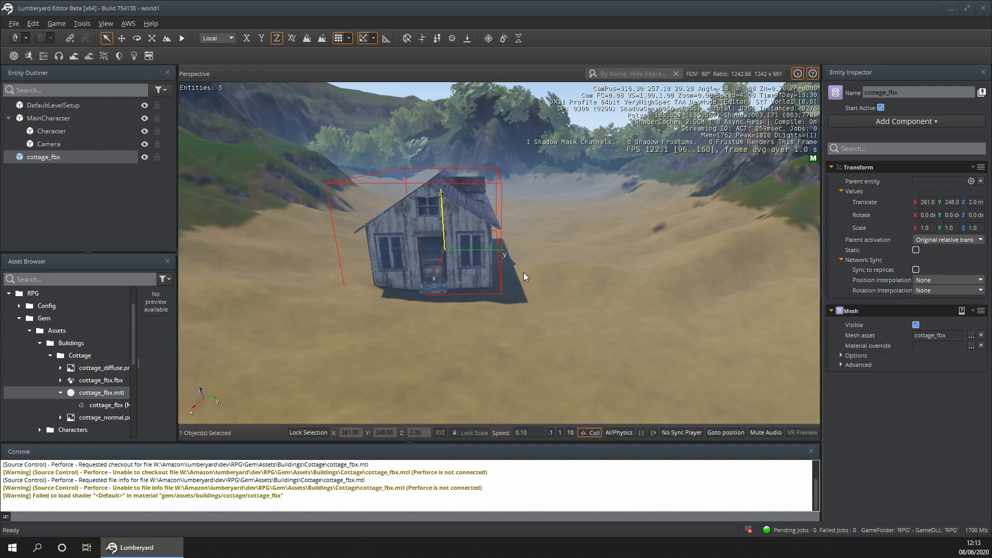
{"action": "scroll", "coordinate": [525, 272], "scroll_direction": "down", "scroll_amount": 10}
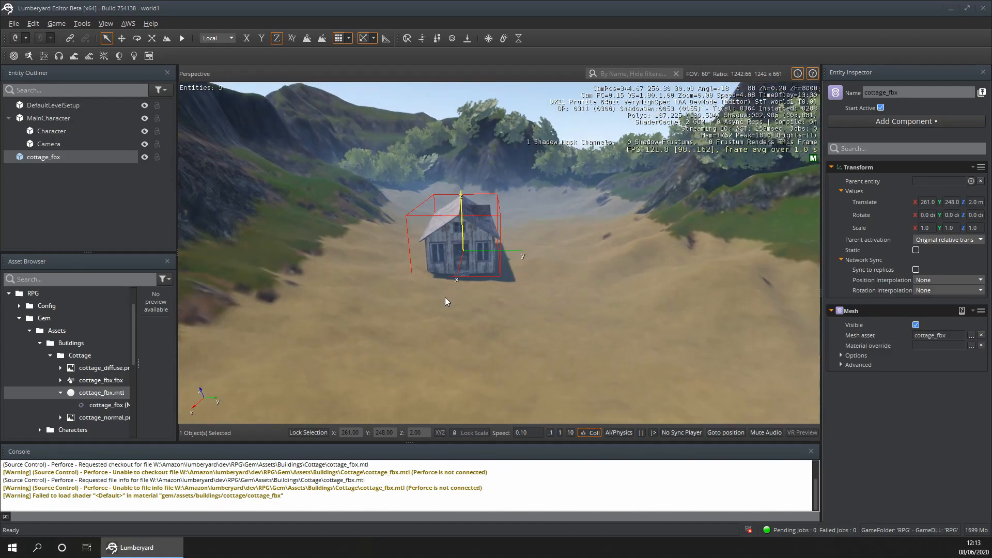
- Deselect the cottage and examine how it sits in the valley from farther back and higher up
{"action": "scroll", "coordinate": [458, 260], "scroll_direction": "down", "scroll_amount": 1}
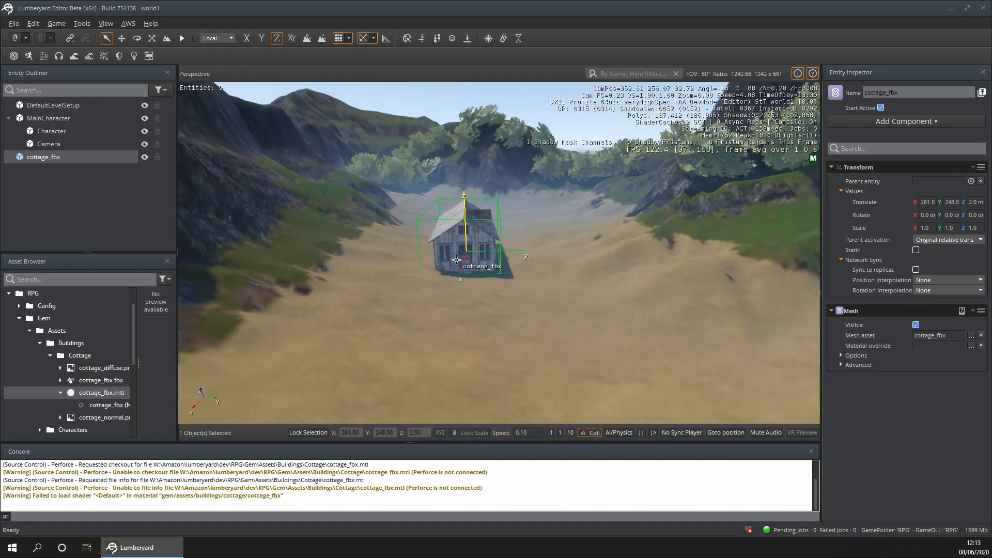
{"action": "scroll", "coordinate": [456, 260], "scroll_direction": "up", "scroll_amount": 2}
{"action": "scroll", "coordinate": [457, 259], "scroll_direction": "down", "scroll_amount": 2}
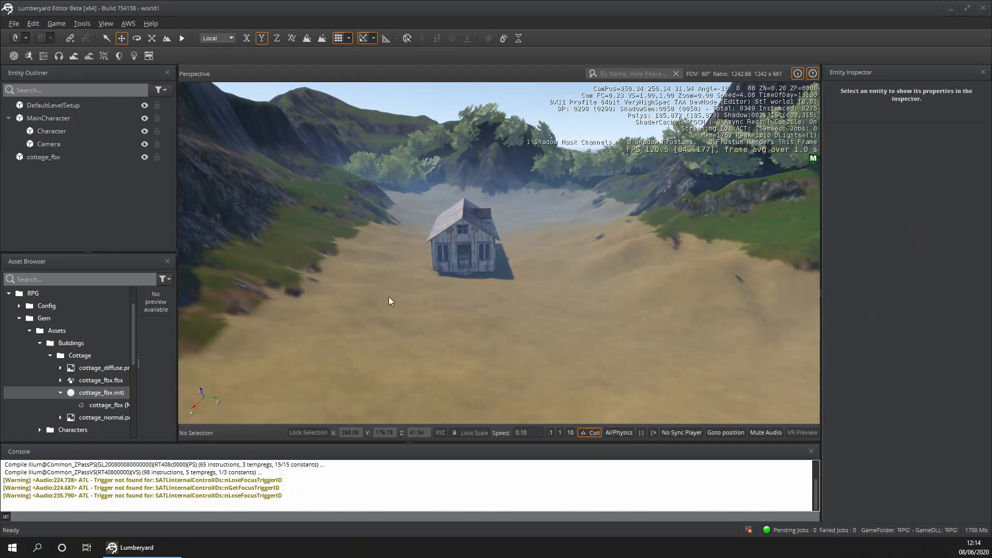
{"action": "scroll", "coordinate": [393, 293], "scroll_direction": "down", "scroll_amount": 6}
{"action": "left_click", "coordinate": [394, 293]}
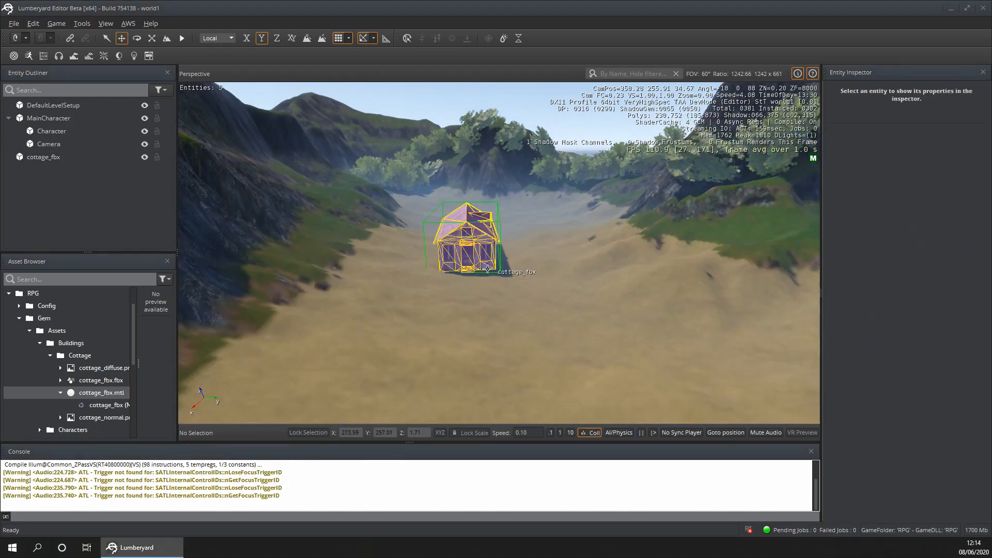
{"action": "scroll", "coordinate": [566, 218], "scroll_direction": "up", "scroll_amount": 3}
{"action": "key", "text": "s"}
{"action": "right_click_drag", "start_coordinate": [566, 218], "coordinate": [538, 217]}
{"action": "key", "text": "w"}
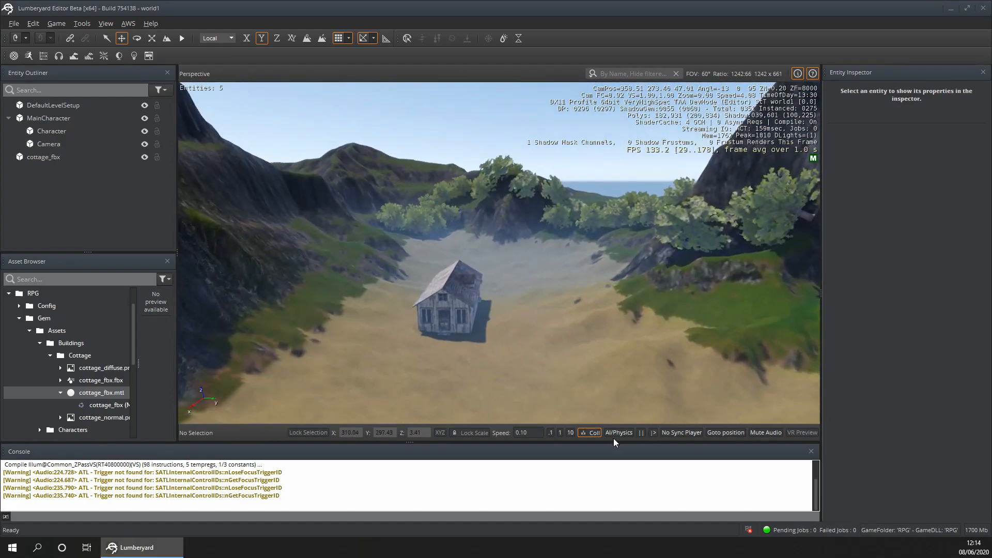
- Set the viewport camera's movement speed to 5
{"action": "left_click", "coordinate": [560, 433]}
{"action": "mouse_move", "coordinate": [559, 424]}
{"action": "right_mouse_down"}
{"action": "mouse_move", "coordinate": [553, 409]}
{"action": "mouse_move", "coordinate": [558, 426]}
{"action": "right_mouse_up"}
{"action": "key", "text": "w"}
{"action": "right_click_drag", "start_coordinate": [590, 387], "coordinate": [331, 362]}
{"action": "key", "text": "w"}
{"action": "key", "text": "s"}
{"action": "right_click_drag", "start_coordinate": [605, 339], "coordinate": [607, 319]}
{"action": "left_click", "coordinate": [561, 434]}
{"action": "double_click", "coordinate": [538, 435]}
{"action": "type", "text": "5"}
{"action": "key", "text": "Return"}
- Move the cottage down the valley along its X axis to X 178
{"action": "key", "text": "w"}
{"action": "right_click_drag", "start_coordinate": [559, 304], "coordinate": [511, 313]}
{"action": "key", "text": "w"}
{"action": "key", "text": "s"}
{"action": "key", "text": "d"}
{"action": "key", "text": "w"}
{"action": "right_click_drag", "start_coordinate": [431, 106], "coordinate": [429, 107]}
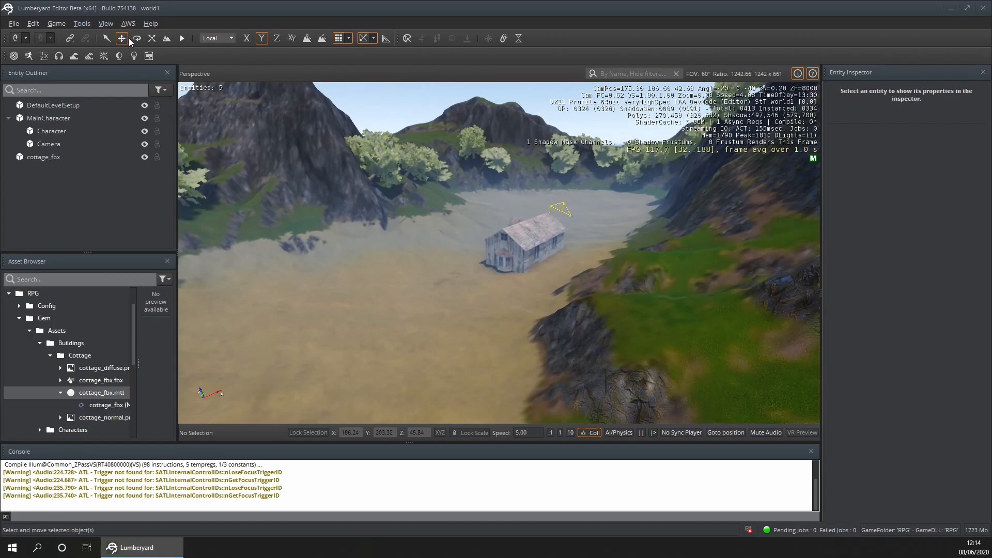
{"action": "left_click", "coordinate": [522, 238]}
{"action": "left_click_drag", "start_coordinate": [538, 251], "coordinate": [313, 357]}
{"action": "right_click_drag", "start_coordinate": [591, 269], "coordinate": [181, 256]}
- Shift the cottage on the sand to X 170, Y 230, keeping Z at 2
{"action": "key", "text": "d"}
{"action": "key", "text": "w"}
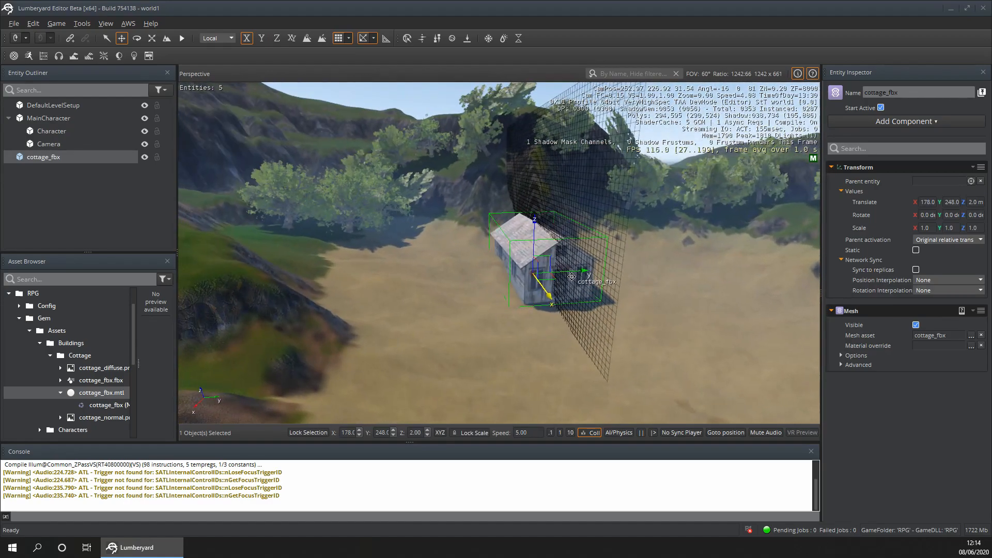
{"action": "left_click_drag", "start_coordinate": [581, 272], "coordinate": [516, 274]}
{"action": "left_click_drag", "start_coordinate": [472, 301], "coordinate": [469, 290]}
{"action": "key", "text": "d"}
{"action": "right_click_drag", "start_coordinate": [544, 281], "coordinate": [458, 282]}
- Examine the relocated cottage against the surrounding cliffs and trees from several angles
{"action": "key", "text": "w"}
{"action": "key", "text": "a"}
{"action": "key", "text": "d"}
{"action": "key", "text": "w"}
{"action": "key", "text": "d"}
{"action": "key", "text": "w"}
{"action": "key", "text": "a"}
{"action": "key", "text": "s"}
{"action": "key", "text": "d"}
{"action": "key", "text": "a"}
{"action": "key", "text": "s"}
{"action": "key", "text": "d"}
{"action": "key", "text": "a"}
{"action": "key", "text": "d"}
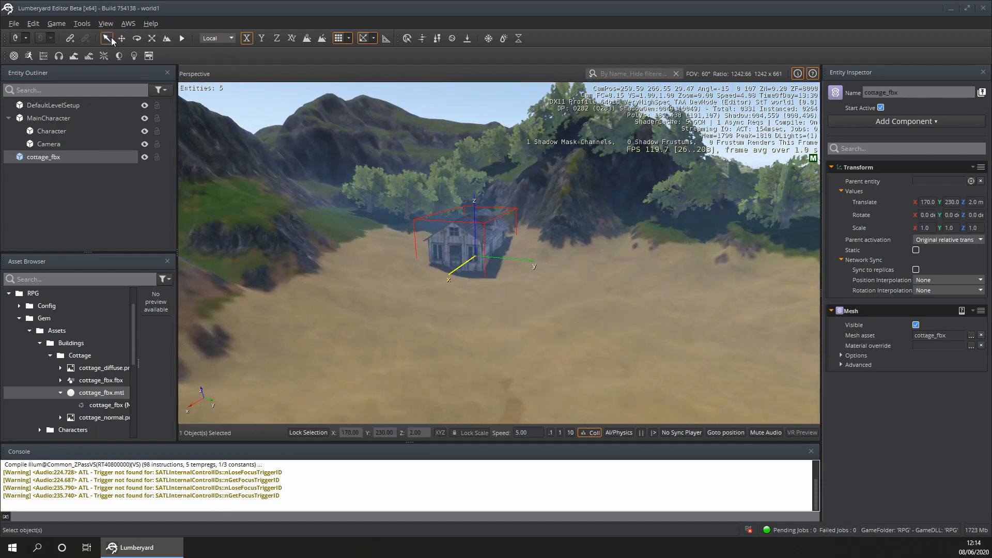
- Rotate the cottage 25 degrees about the Z axis and scale it down slightly
{"action": "left_click", "coordinate": [136, 38]}
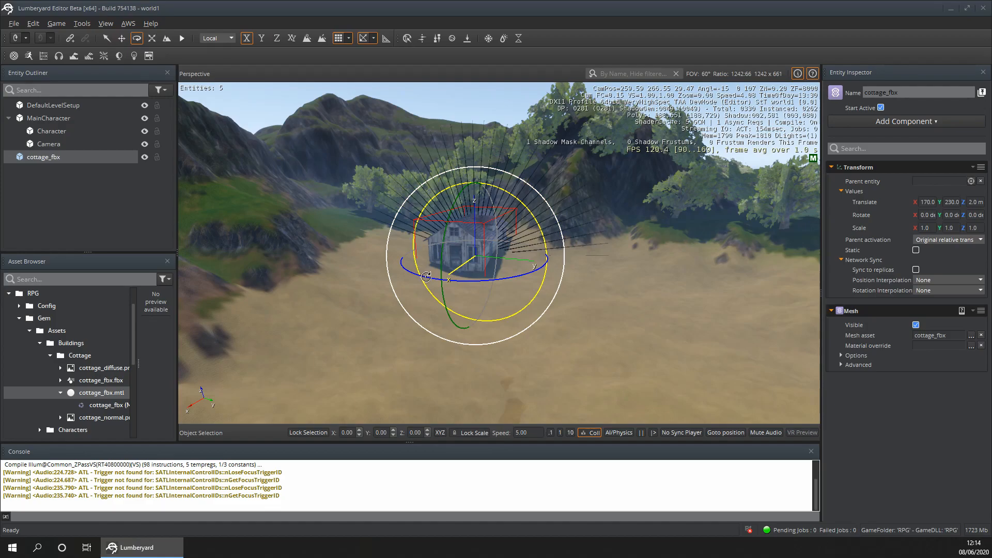
{"action": "key", "text": "ctrl+z"}
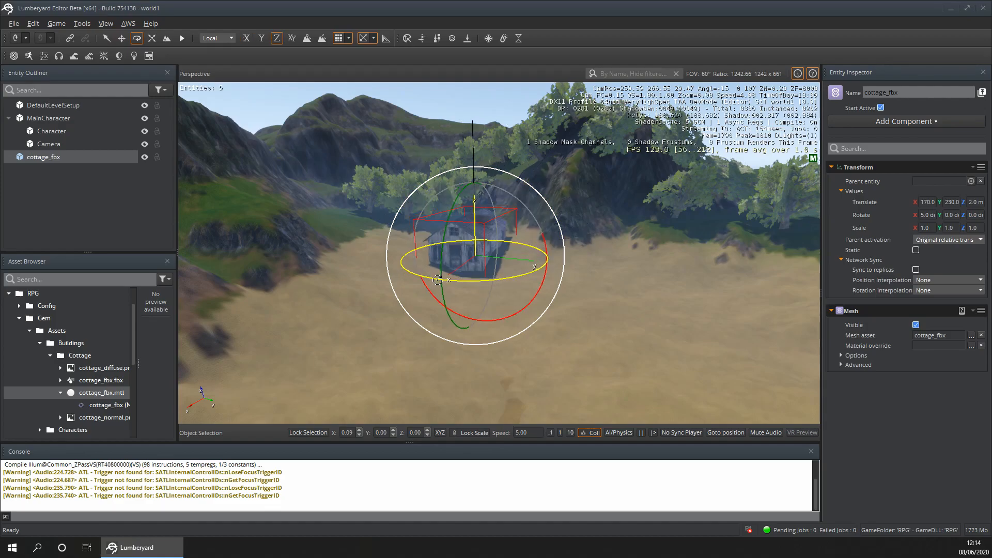
{"action": "left_click_drag", "start_coordinate": [463, 281], "coordinate": [450, 279]}
{"action": "left_click", "coordinate": [151, 38]}
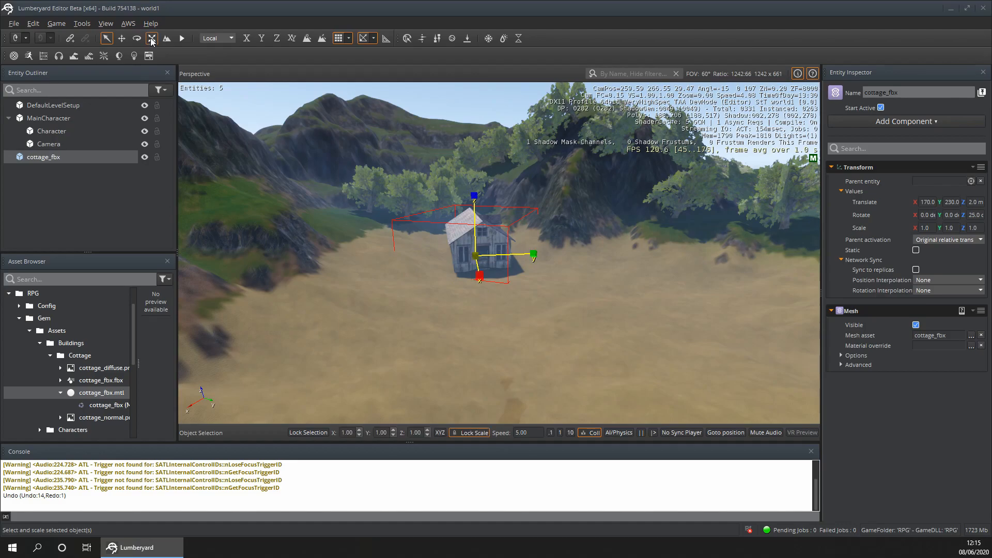
{"action": "mouse_move", "coordinate": [473, 198]}
{"action": "left_mouse_down"}
{"action": "mouse_move", "coordinate": [473, 212]}
{"action": "mouse_move", "coordinate": [470, 203]}
{"action": "left_mouse_up"}
{"action": "left_click", "coordinate": [107, 39]}
{"action": "left_click", "coordinate": [567, 313]}
- Move the MainCharacter entity near the cottage to X 203, Y 255
{"action": "mouse_move", "coordinate": [567, 313]}
{"action": "right_mouse_down"}
{"action": "mouse_move", "coordinate": [486, 306]}
{"action": "mouse_move", "coordinate": [561, 316]}
{"action": "mouse_move", "coordinate": [566, 328]}
{"action": "right_mouse_up"}
{"action": "key", "text": "w"}
{"action": "key", "text": "s"}
{"action": "key", "text": "s"}
{"action": "right_click_drag", "start_coordinate": [533, 293], "coordinate": [525, 293]}
{"action": "key", "text": "s"}
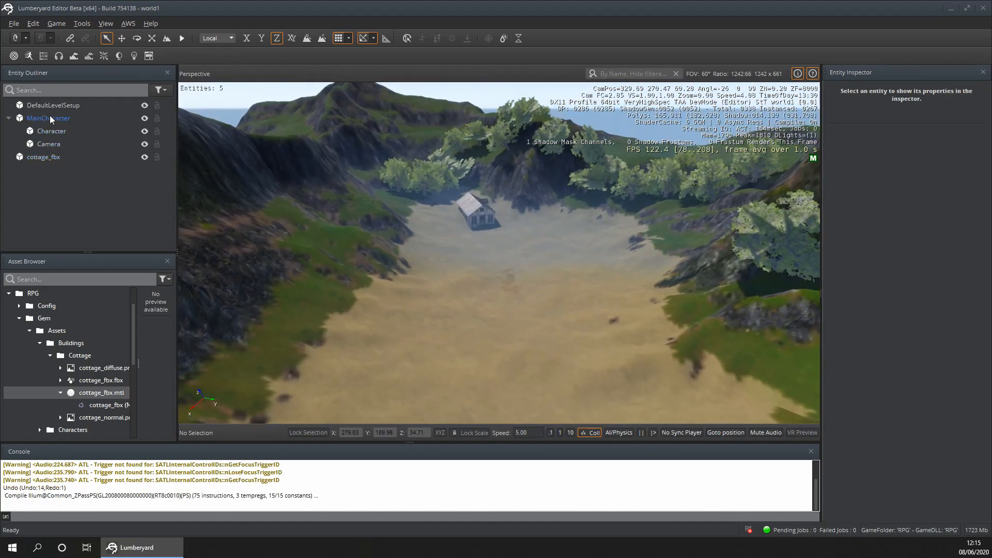
{"action": "double_click", "coordinate": [50, 117]}
{"action": "right_click_drag", "start_coordinate": [486, 381], "coordinate": [487, 387]}
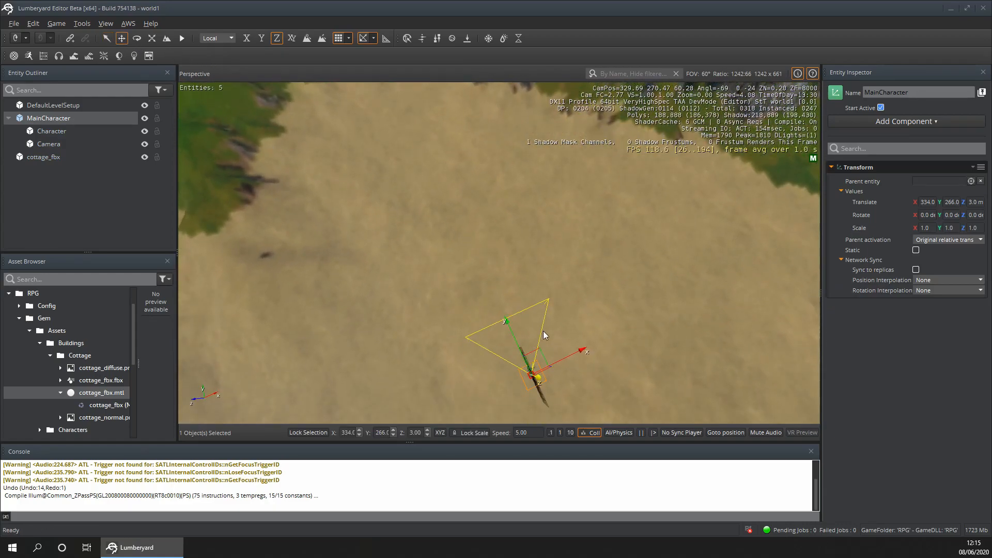
{"action": "right_click_drag", "start_coordinate": [558, 290], "coordinate": [430, 279]}
{"action": "left_click_drag", "start_coordinate": [437, 283], "coordinate": [400, 138]}
{"action": "right_click_drag", "start_coordinate": [399, 139], "coordinate": [393, 91]}
{"action": "left_click_drag", "start_coordinate": [431, 278], "coordinate": [427, 227]}
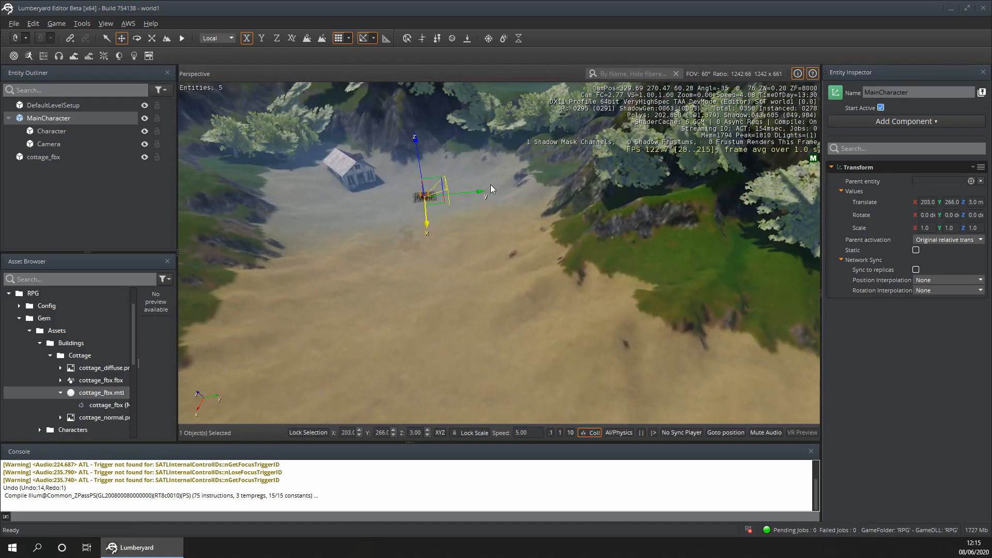
{"action": "left_click_drag", "start_coordinate": [475, 190], "coordinate": [452, 192]}
- Playtest the level by walking the character up to the cottage's front door to compare their sizes
{"action": "key", "text": "ctrl+g"}
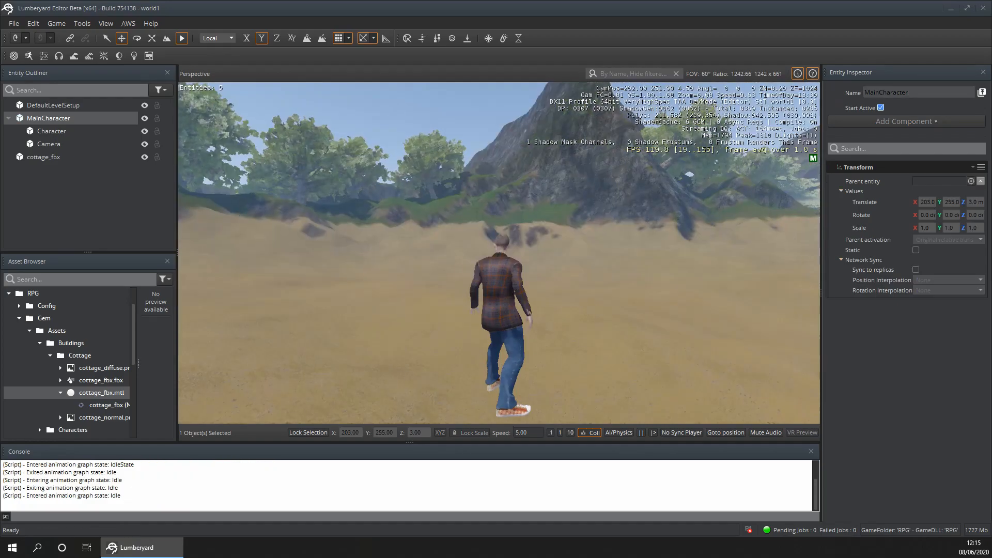
{"action": "key", "text": "w"}
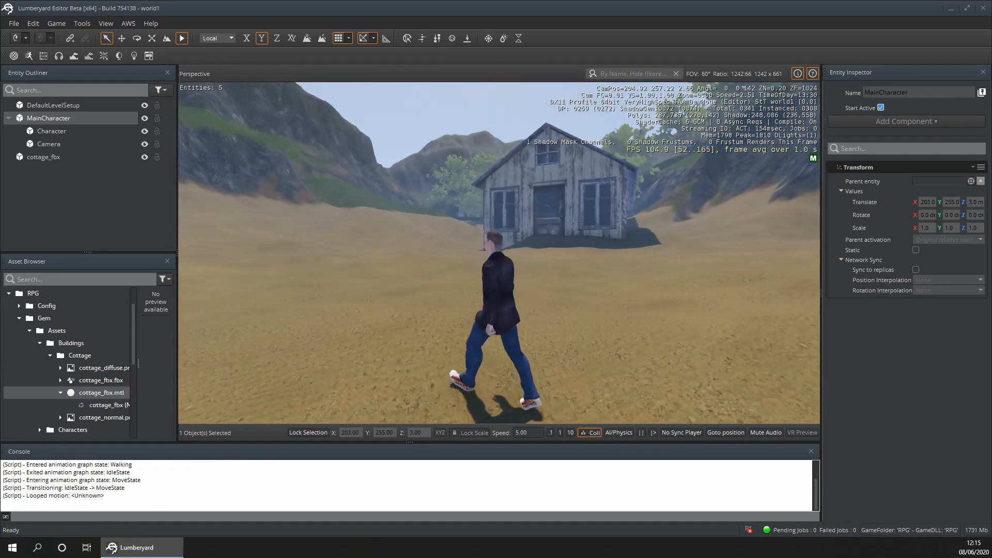
{"action": "key", "text": "a"}
{"action": "key", "text": "w"}
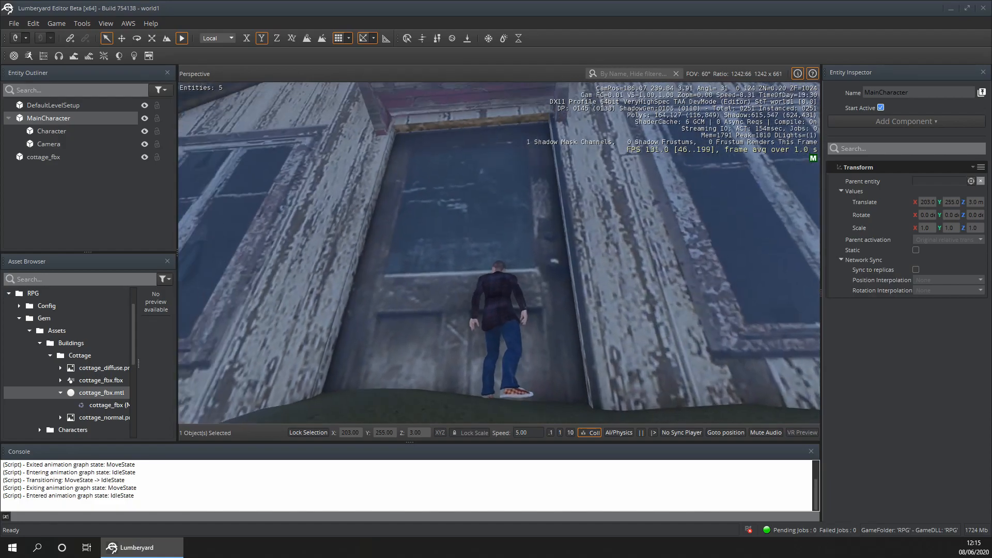
{"action": "key", "text": "Escape"}
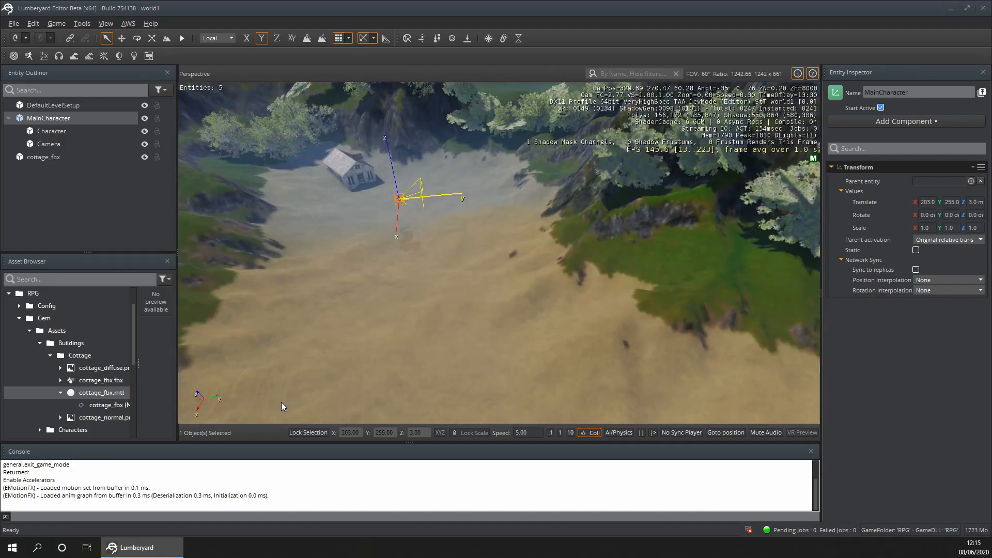
- Scale the cottage uniformly down to about 0.7 and deselect it
{"action": "key", "text": "w"}
{"action": "right_click_drag", "start_coordinate": [344, 200], "coordinate": [276, 117]}
{"action": "key", "text": "w"}
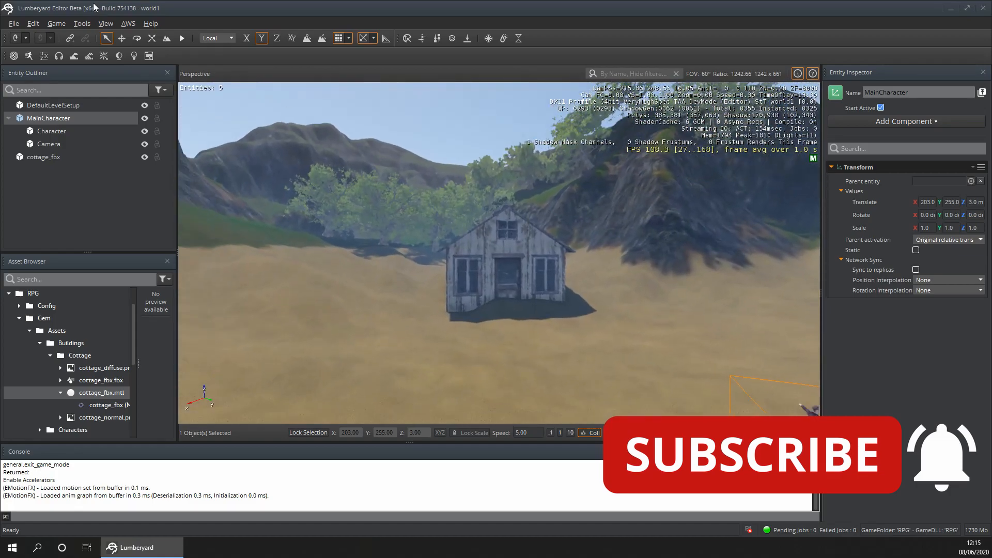
{"action": "left_click", "coordinate": [151, 39]}
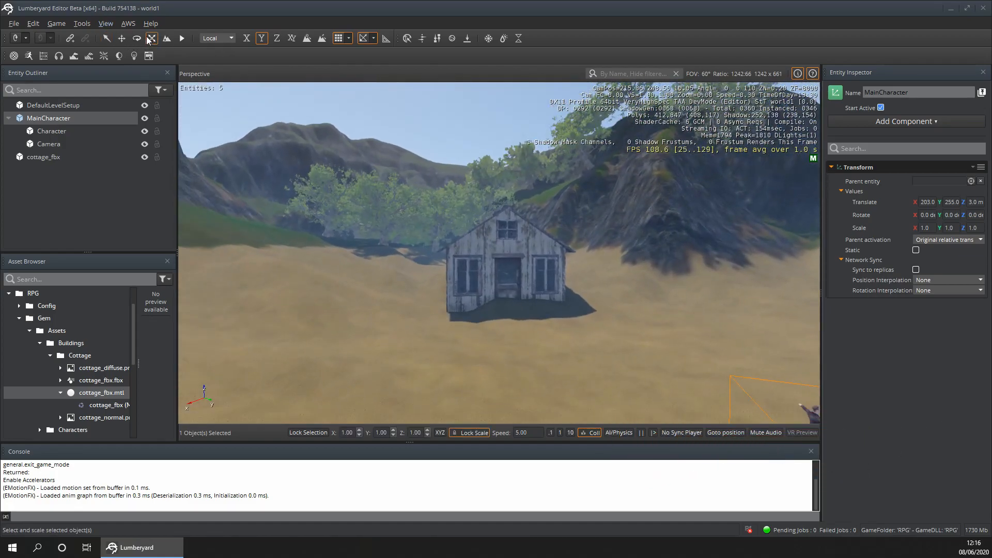
{"action": "left_click", "coordinate": [492, 237]}
{"action": "left_click_drag", "start_coordinate": [492, 238], "coordinate": [493, 245]}
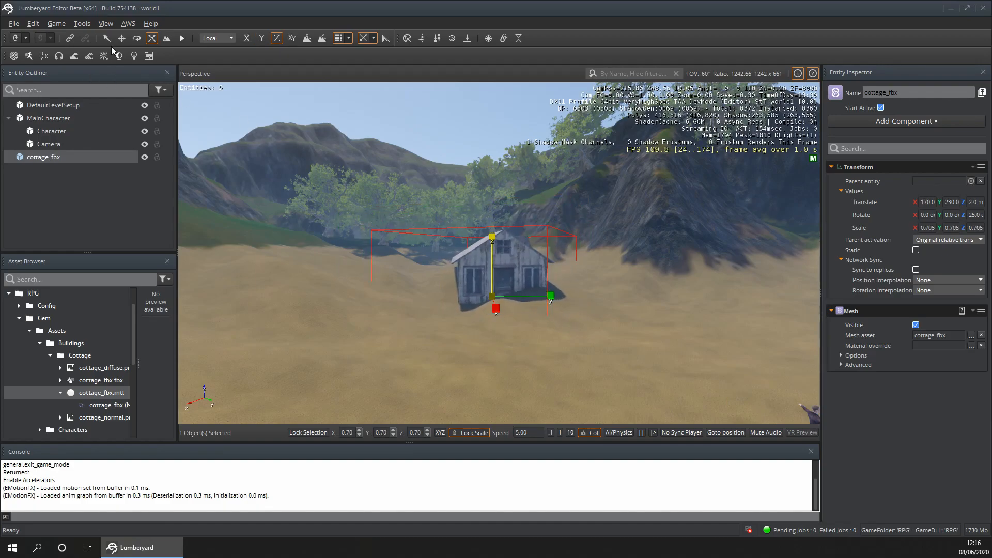
{"action": "left_click", "coordinate": [426, 342]}
- Playtest the level briefly, walking the character toward the smaller cottage
{"action": "key", "text": "ctrl+g"}
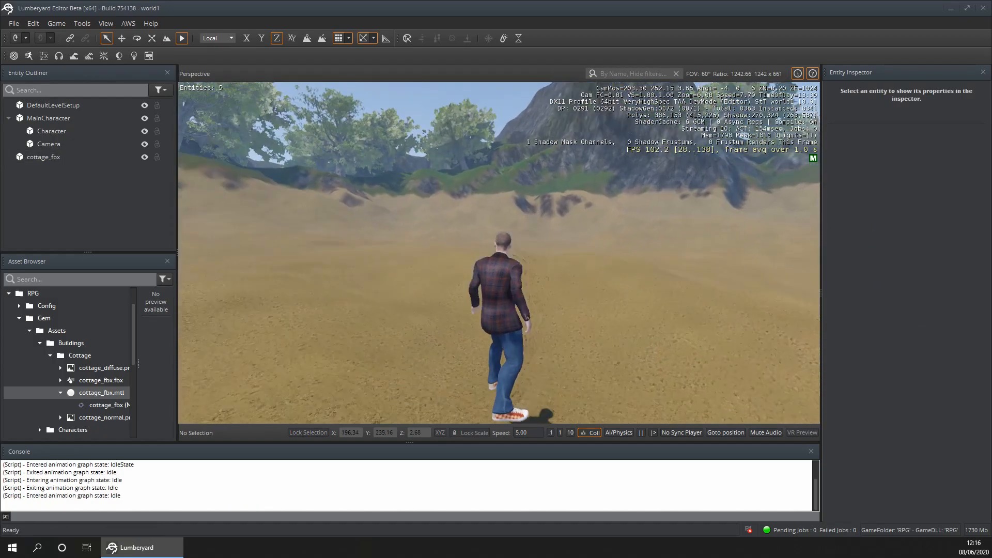
{"action": "key", "text": "w"}
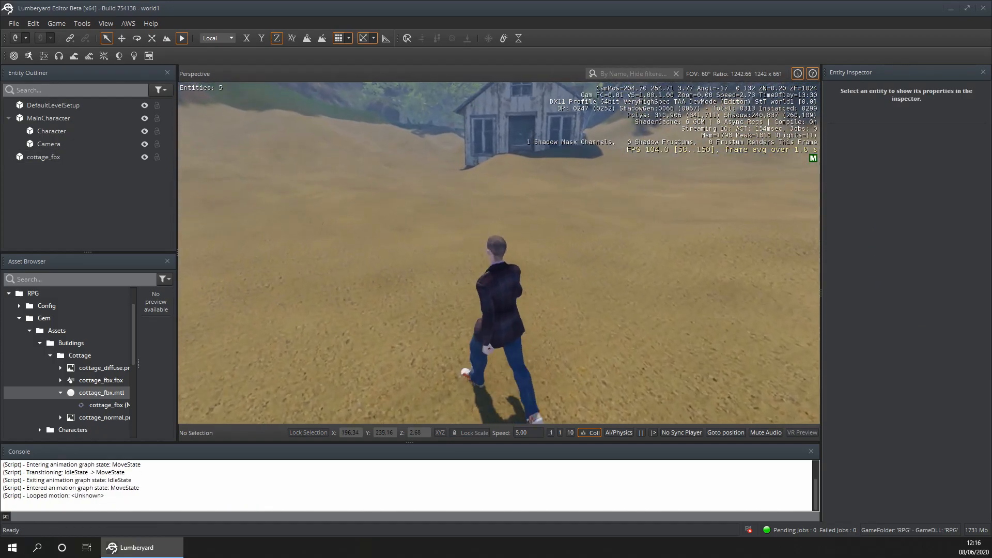
{"action": "key", "text": "Escape"}
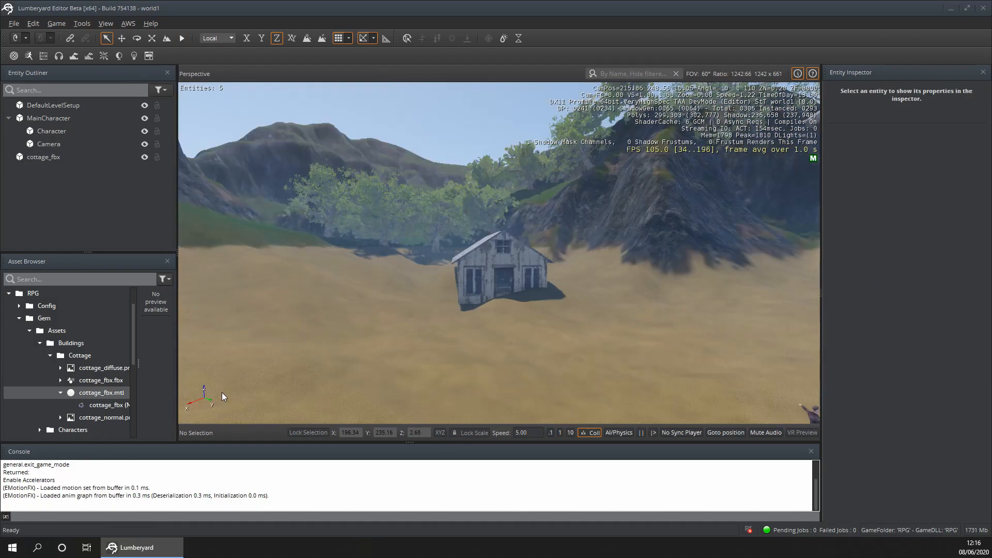
- Move MainCharacter in front of the cottage door at X 186, Y 239
{"action": "left_click", "coordinate": [60, 120]}
{"action": "right_click_drag", "start_coordinate": [253, 262], "coordinate": [730, 387]}
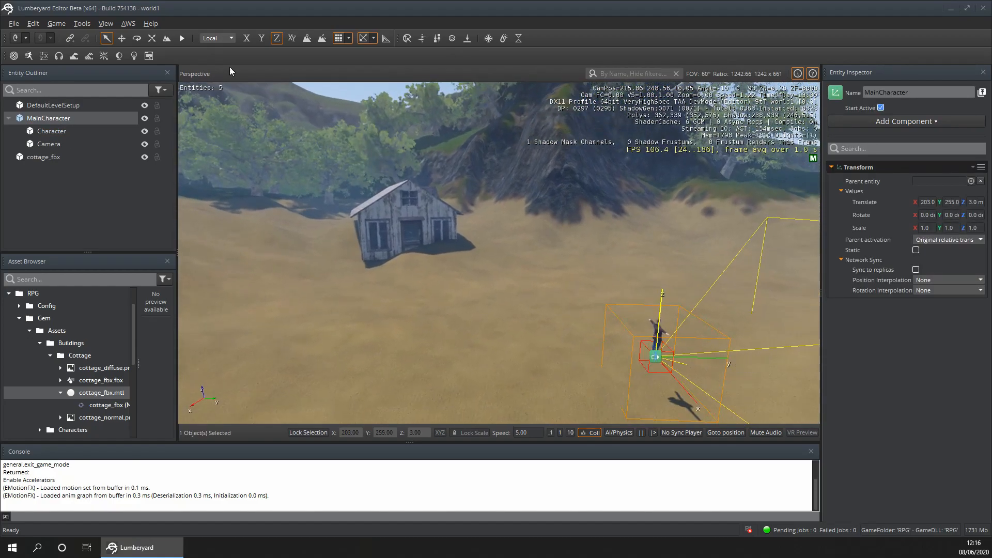
{"action": "left_click", "coordinate": [122, 39]}
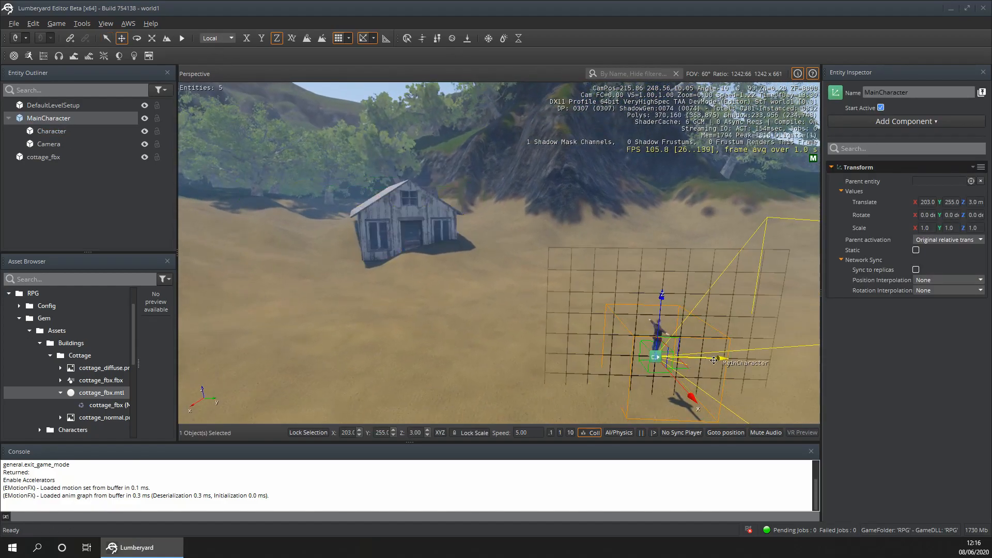
{"action": "left_click_drag", "start_coordinate": [713, 359], "coordinate": [538, 344]}
{"action": "left_click_drag", "start_coordinate": [481, 389], "coordinate": [408, 278]}
- Playtest the level from the new start position, walking around the doorway to check the cottage's scale against the character
{"action": "key", "text": "ctrl+g"}
{"action": "key", "text": "w"}
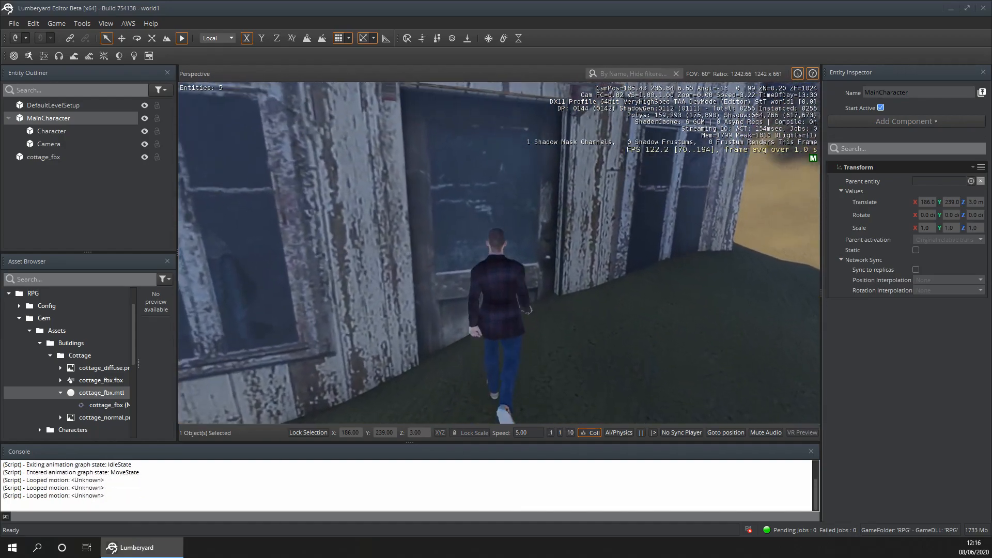
{"action": "key", "text": "s"}
{"action": "key", "text": "d"}
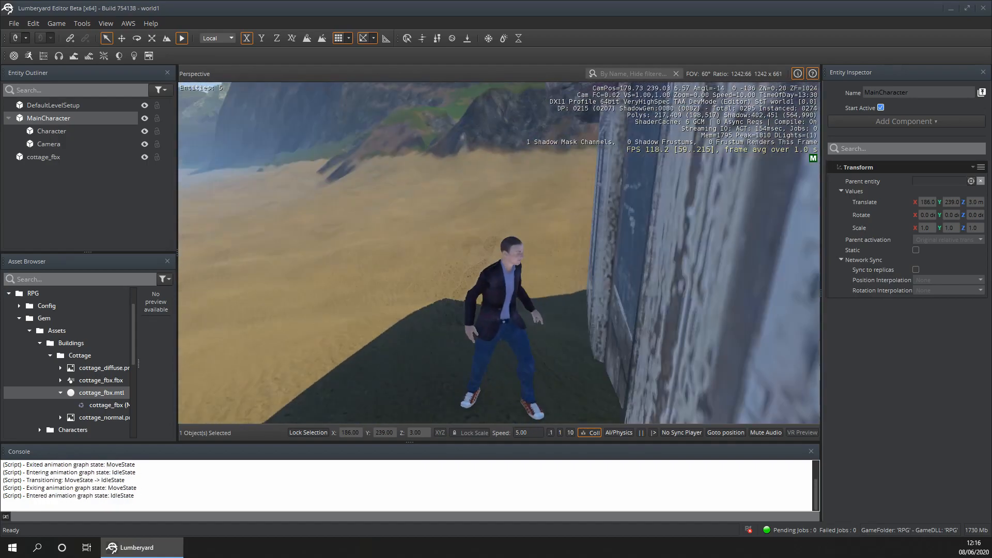
{"action": "key", "text": "Escape"}
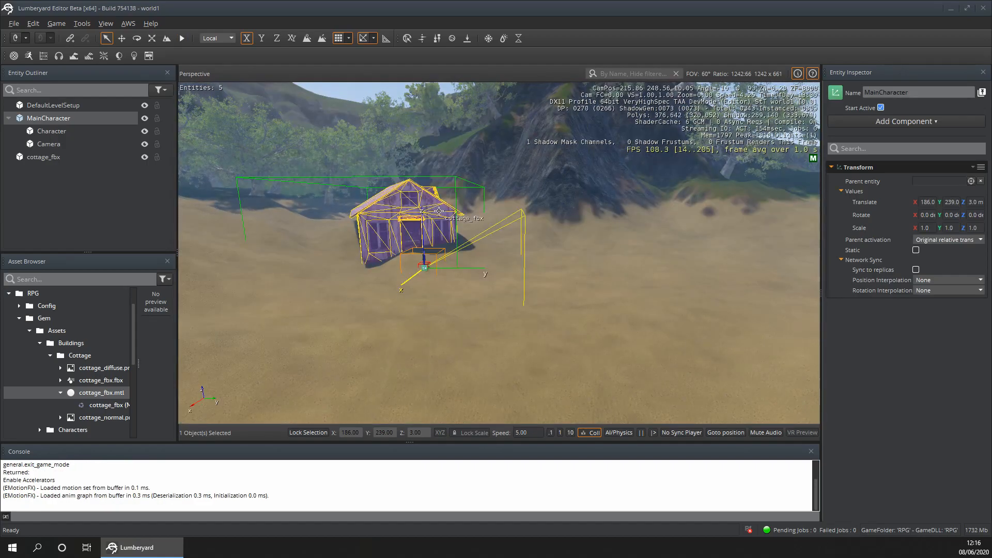
- Undo the accidental scaling of MainCharacter and fine-tune the cottage's uniform scale to about 0.69
{"action": "left_click", "coordinate": [153, 41]}
{"action": "left_click_drag", "start_coordinate": [422, 207], "coordinate": [422, 209]}
{"action": "key", "text": "ctrl+z"}
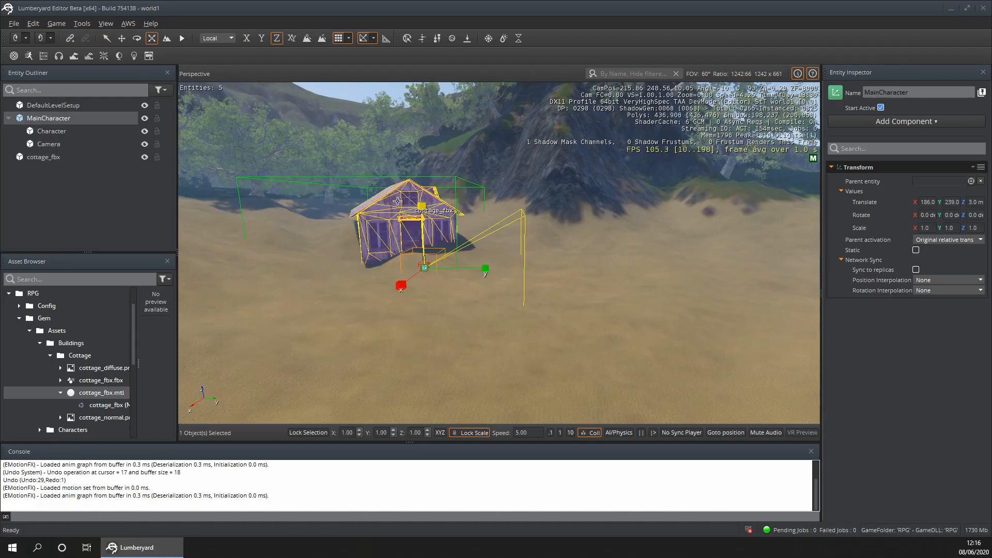
{"action": "left_click", "coordinate": [146, 156]}
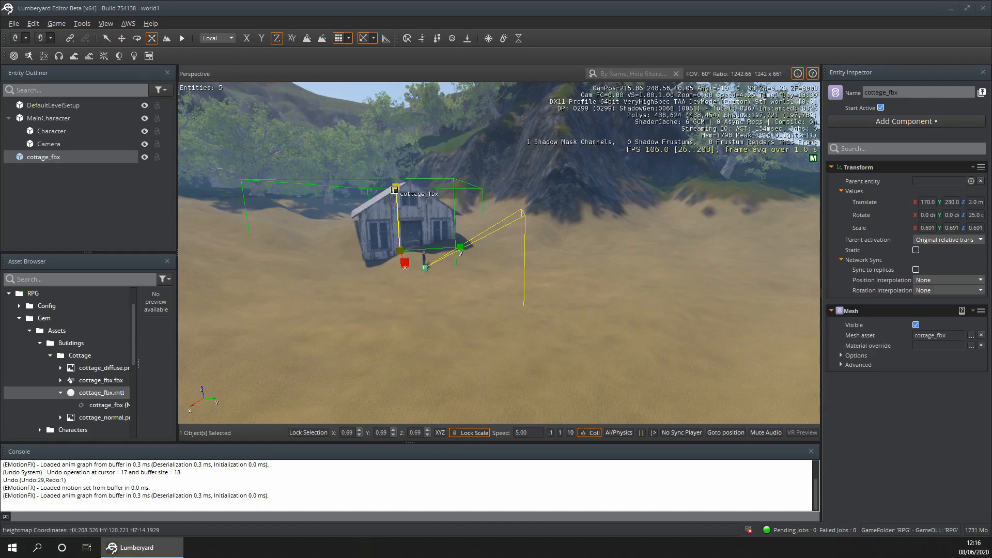
{"action": "left_click_drag", "start_coordinate": [397, 191], "coordinate": [396, 188]}
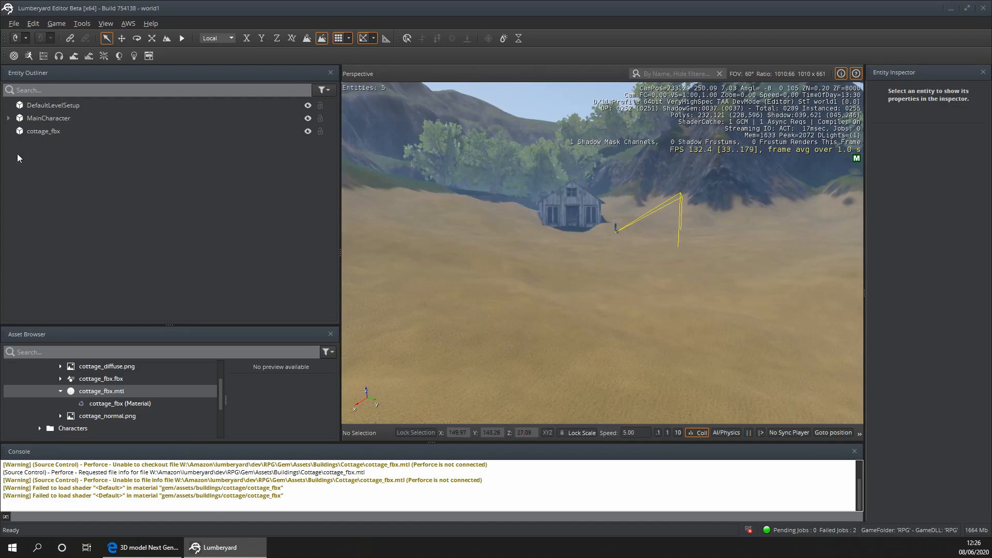
- Rename the cottage_fbx entity to Cottage 1
{"action": "right_click", "coordinate": [46, 132]}
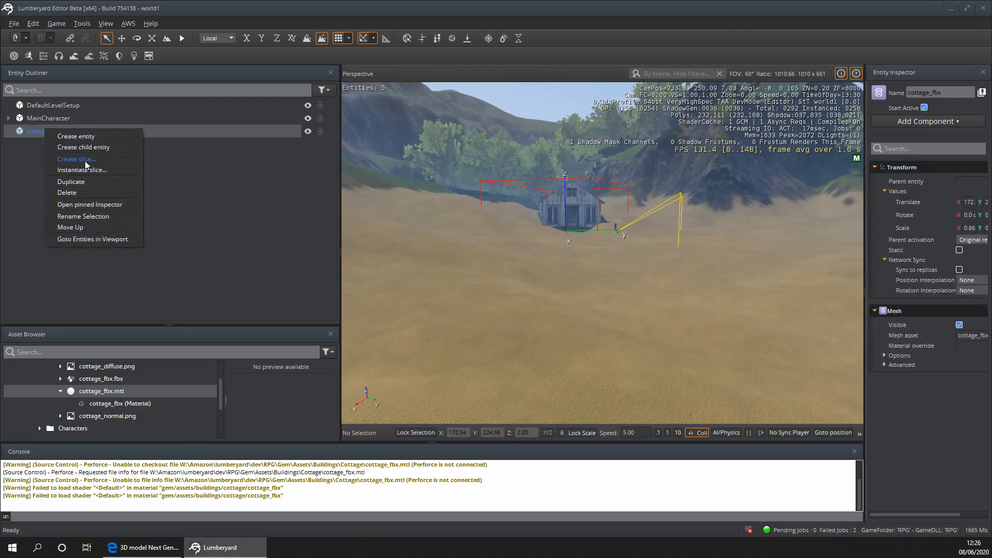
{"action": "left_click", "coordinate": [98, 218]}
{"action": "type", "text": "Cottage 2"}
{"action": "key", "text": "BackSpace"}
{"action": "type", "text": "1"}
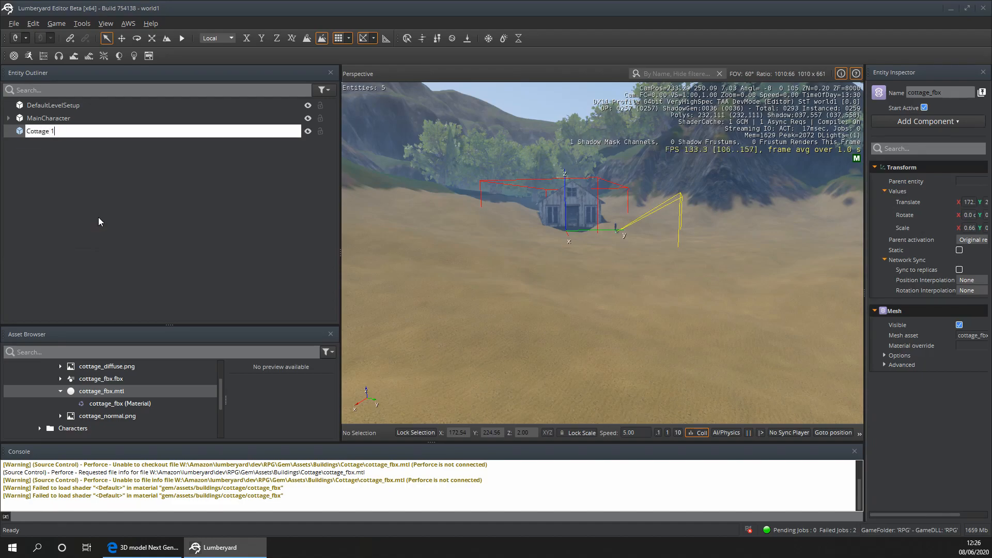
{"action": "key", "text": "Return"}
- Duplicate the Cottage 1 entity and name the copy Cottage 2
{"action": "left_click", "coordinate": [45, 134]}
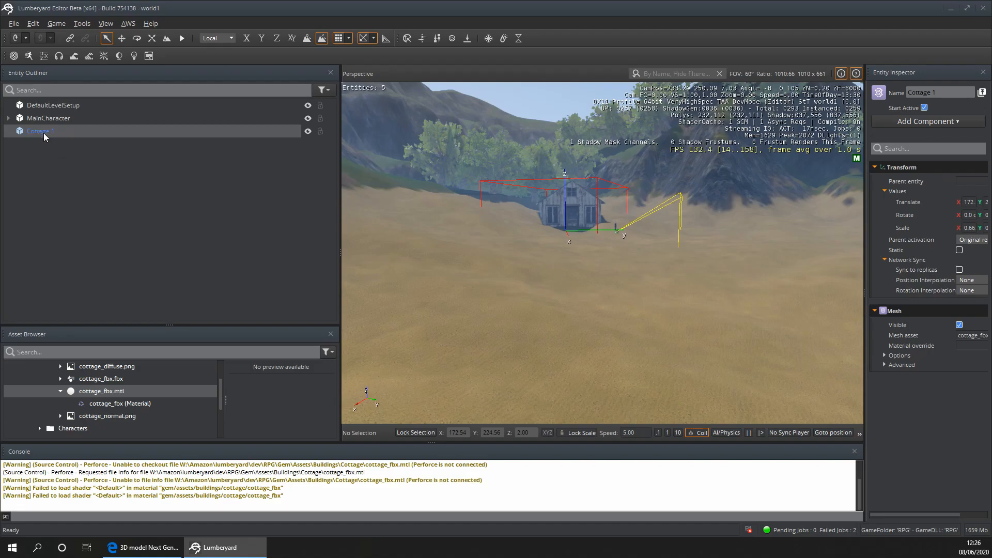
{"action": "left_click", "coordinate": [45, 176]}
{"action": "right_click", "coordinate": [19, 134]}
{"action": "left_click", "coordinate": [14, 134]}
{"action": "left_click", "coordinate": [58, 185]}
{"action": "left_click", "coordinate": [56, 143]}
{"action": "key", "text": "Return"}
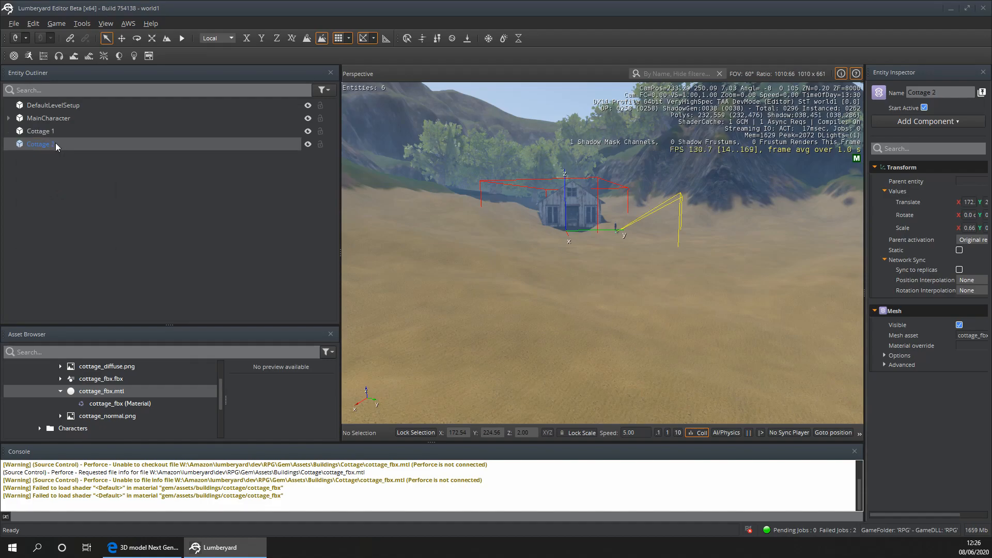
- Move Cottage 2 along its local Y and X axes to stand beside Cottage 1, at about X 169, Y 250
{"action": "left_click", "coordinate": [123, 41]}
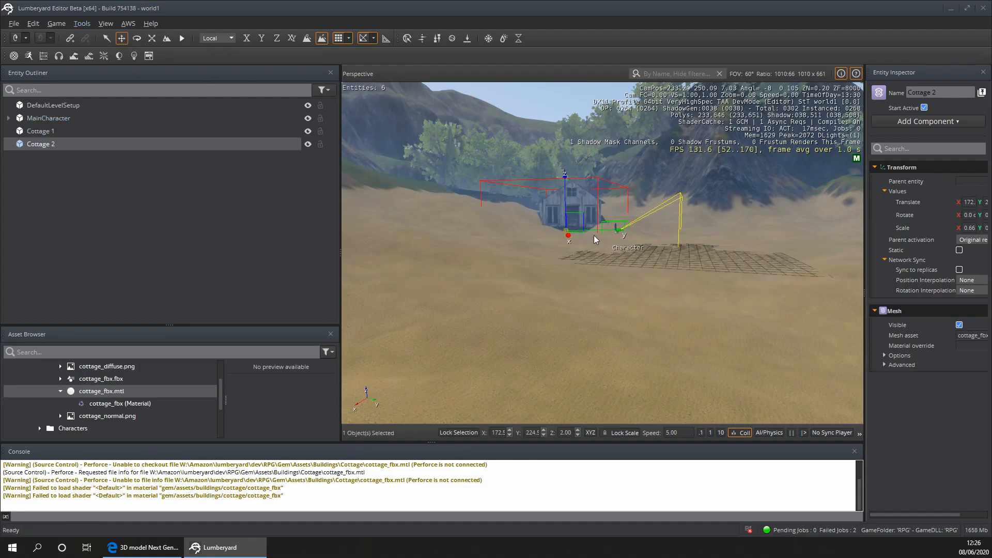
{"action": "left_click_drag", "start_coordinate": [603, 240], "coordinate": [711, 245]}
{"action": "key", "text": "w"}
{"action": "right_click_drag", "start_coordinate": [712, 245], "coordinate": [730, 256]}
{"action": "key", "text": "s"}
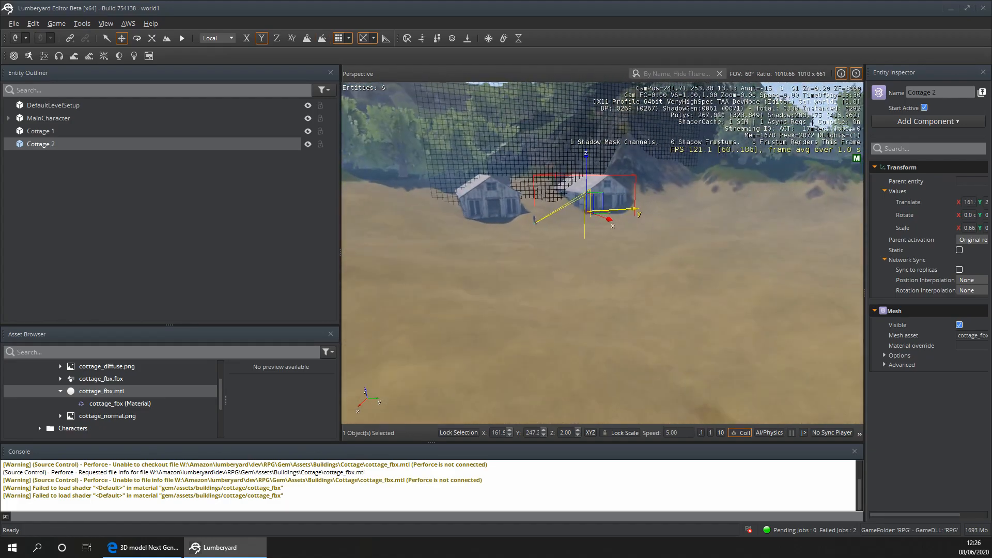
{"action": "left_click_drag", "start_coordinate": [609, 220], "coordinate": [624, 233]}
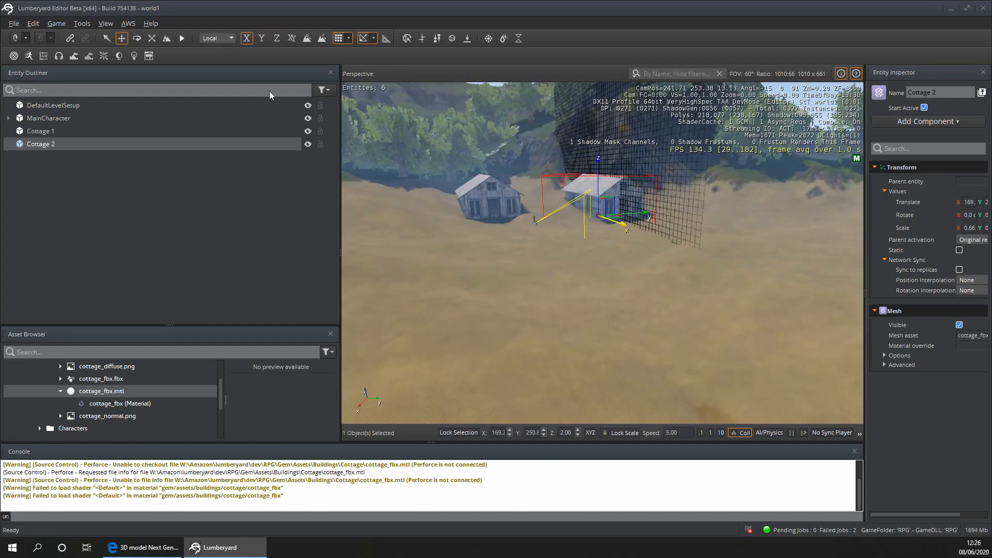
- Rotate Cottage 2 by 20 degrees about its vertical axis
{"action": "left_click", "coordinate": [138, 41]}
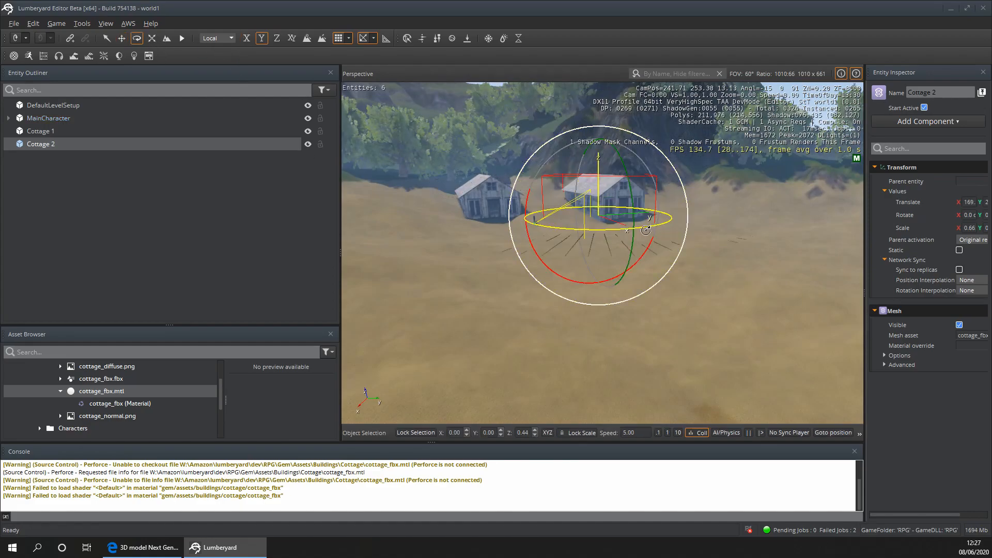
{"action": "left_click_drag", "start_coordinate": [648, 228], "coordinate": [659, 230]}
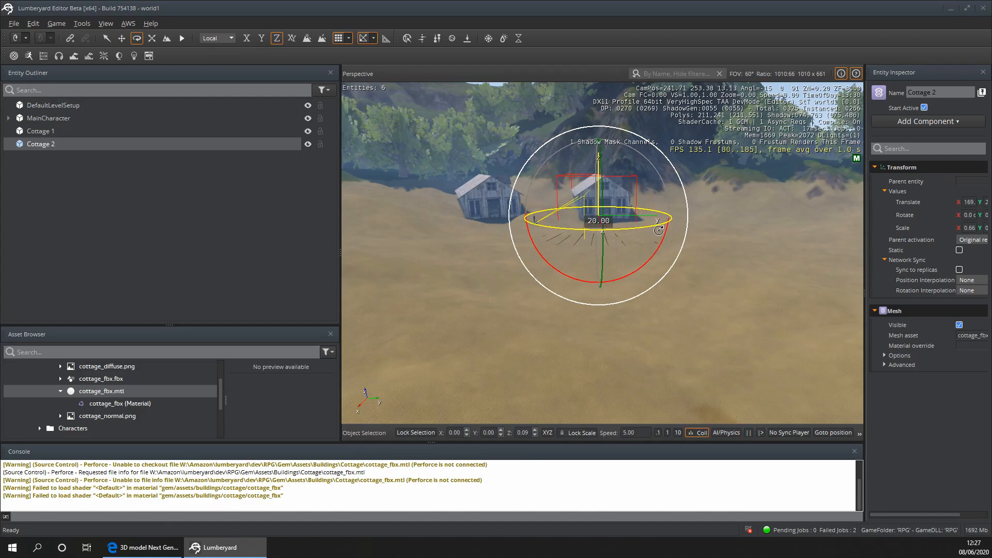
{"action": "left_click", "coordinate": [107, 39]}
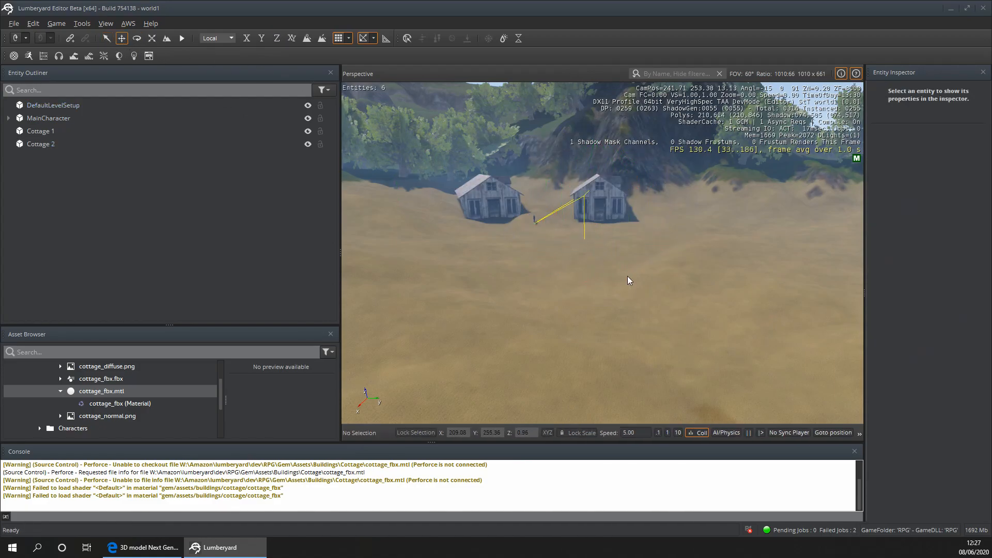
- Set the camera speed to 2.00 and shift Cottage 2 back along its local X axis to about X 167
{"action": "left_click", "coordinate": [598, 220]}
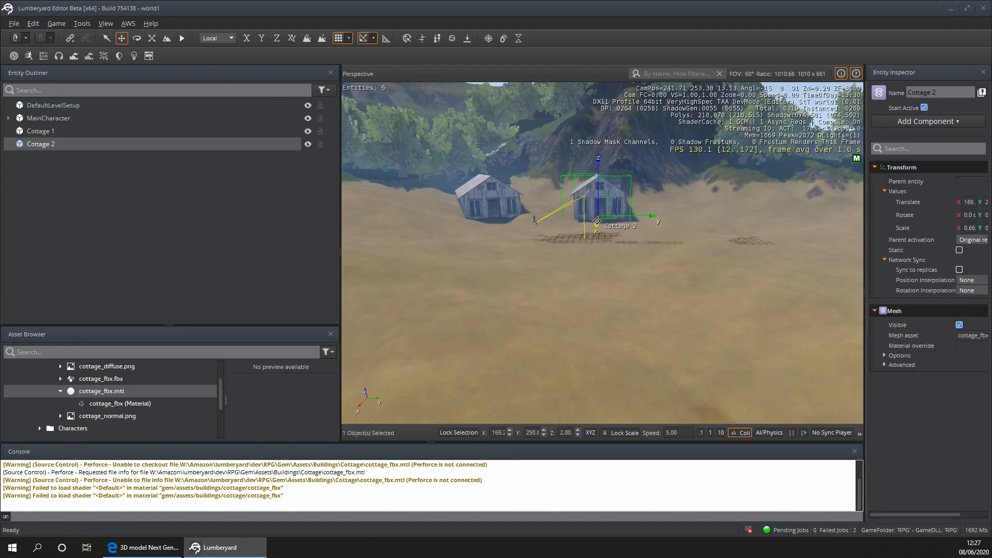
{"action": "key", "text": "w"}
{"action": "right_click_drag", "start_coordinate": [594, 225], "coordinate": [615, 202]}
{"action": "key", "text": "s"}
{"action": "right_click_drag", "start_coordinate": [548, 222], "coordinate": [554, 261]}
{"action": "key", "text": "d"}
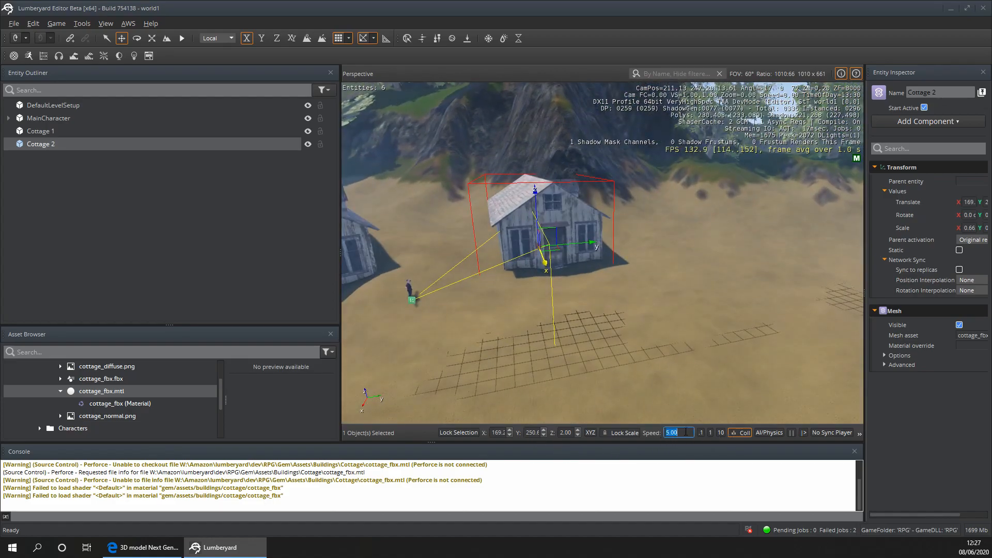
{"action": "left_click", "coordinate": [554, 355]}
{"action": "key", "text": "w"}
{"action": "right_click_drag", "start_coordinate": [554, 356], "coordinate": [556, 328]}
{"action": "key", "text": "s"}
{"action": "left_click", "coordinate": [645, 185]}
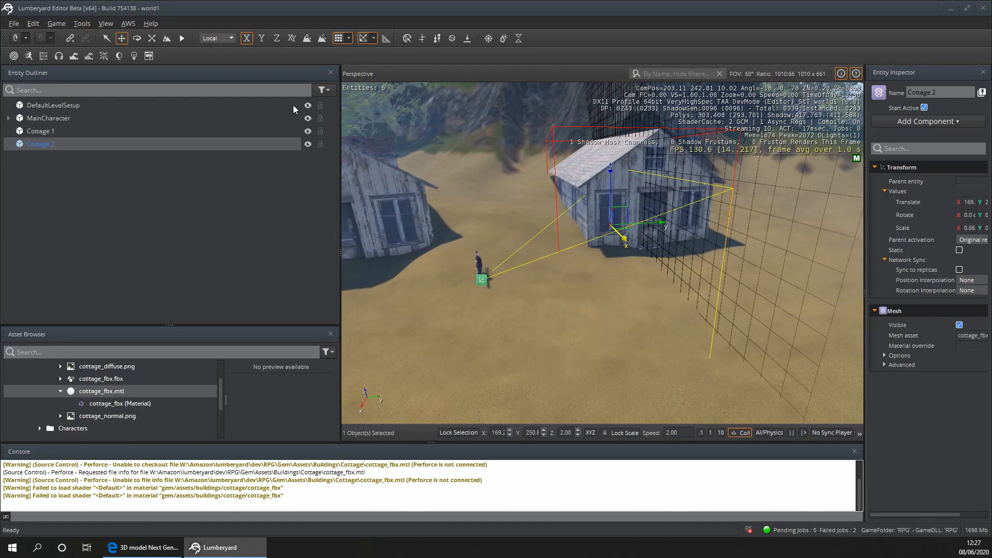
{"action": "left_click_drag", "start_coordinate": [623, 242], "coordinate": [616, 231]}
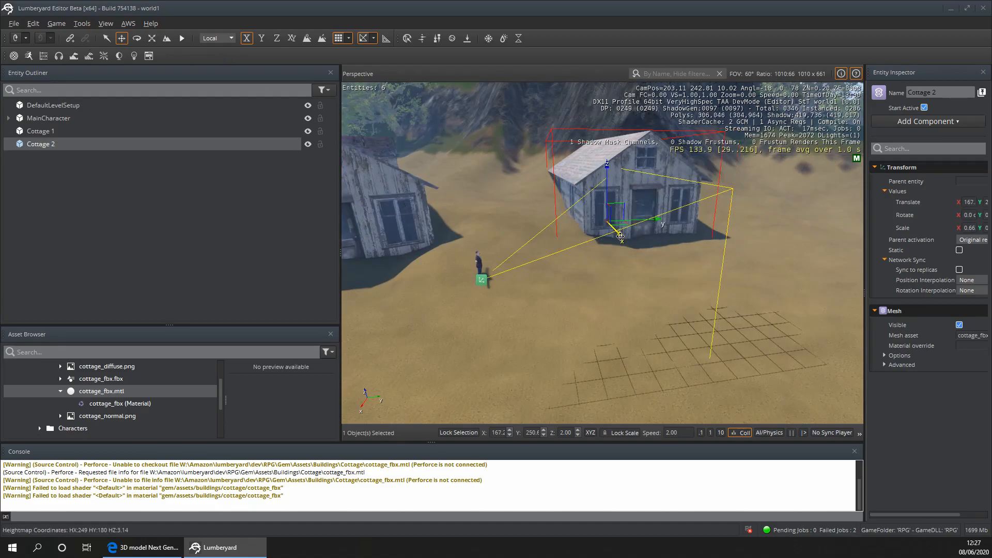
- Rotate Cottage 2 by a further 10 degrees about its vertical axis
{"action": "left_click", "coordinate": [532, 270]}
{"action": "key", "text": "d"}
{"action": "key", "text": "s"}
{"action": "right_click_drag", "start_coordinate": [542, 286], "coordinate": [622, 243]}
{"action": "key", "text": "a"}
{"action": "key", "text": "s"}
{"action": "left_click", "coordinate": [612, 192]}
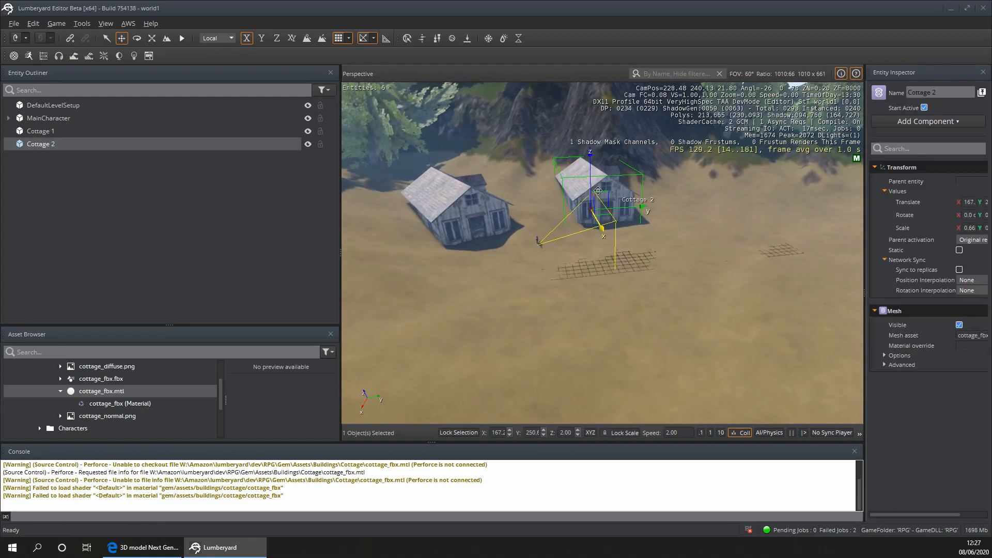
{"action": "left_click", "coordinate": [140, 41]}
{"action": "left_click_drag", "start_coordinate": [627, 239], "coordinate": [633, 240]}
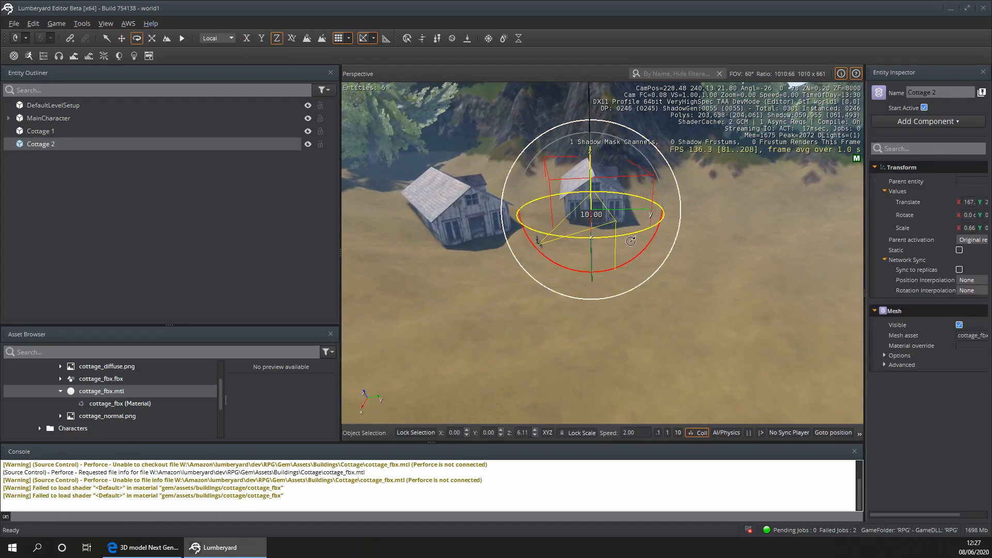
{"action": "left_click", "coordinate": [494, 342]}
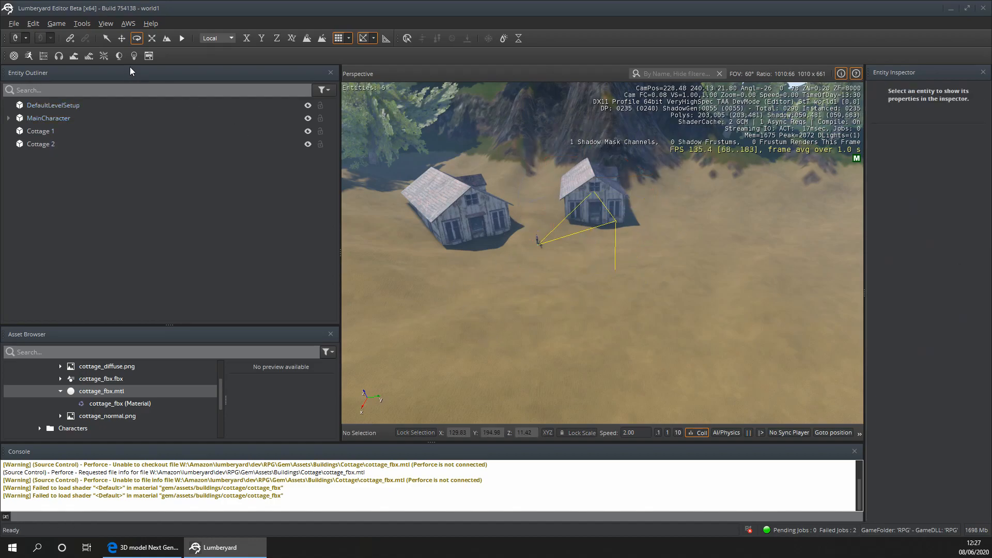
- Nudge Cottage 2 forward along its local X axis to about X 168
{"action": "left_click", "coordinate": [590, 232]}
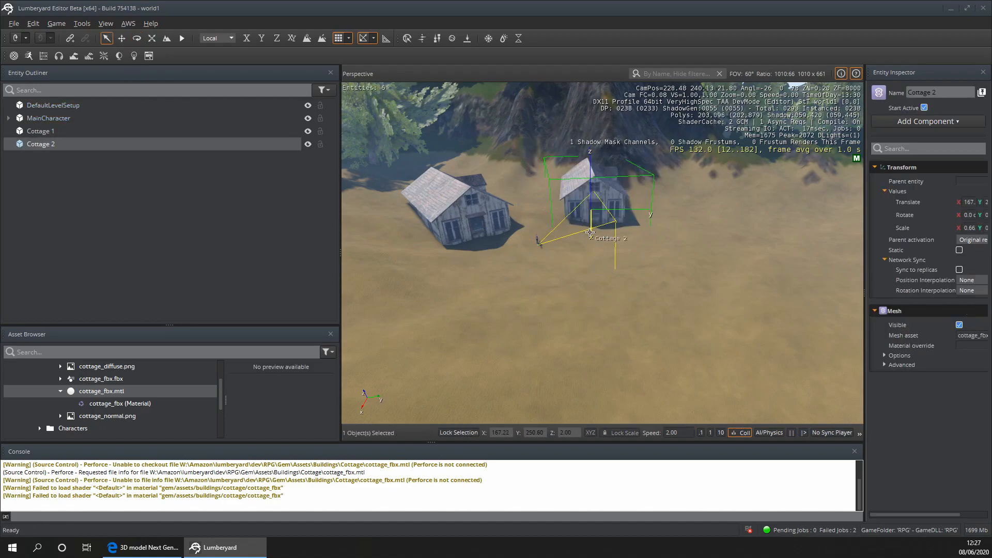
{"action": "left_click", "coordinate": [122, 39]}
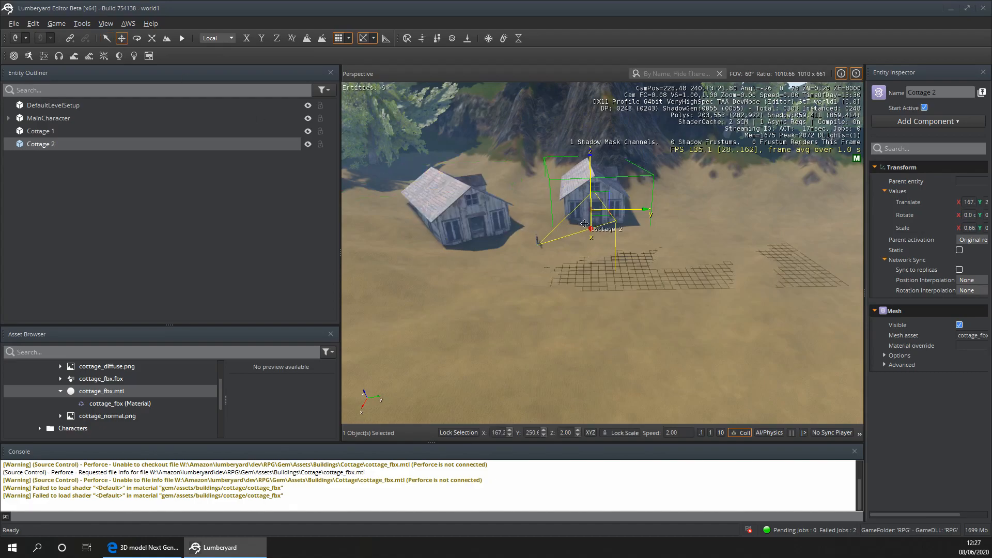
{"action": "left_click", "coordinate": [529, 318]}
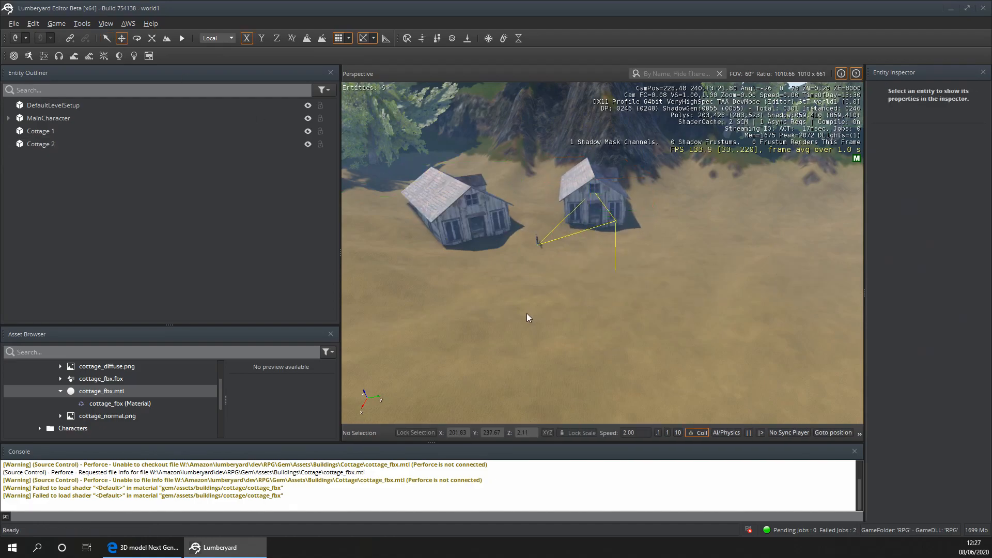
- Duplicate the Cottage 2 entity and name the copy Cottage 3
{"action": "right_click", "coordinate": [39, 147]}
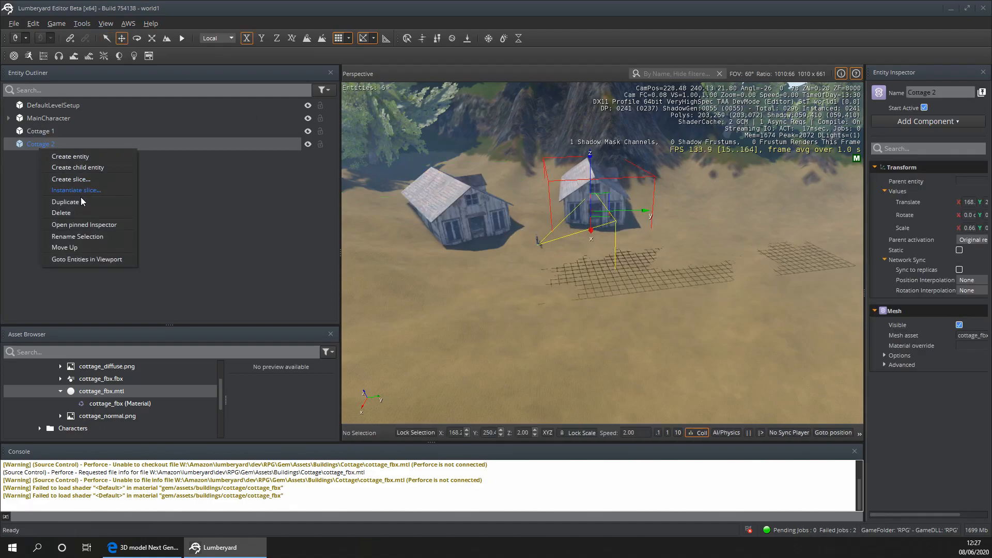
{"action": "left_click", "coordinate": [80, 201]}
{"action": "double_click", "coordinate": [53, 157]}
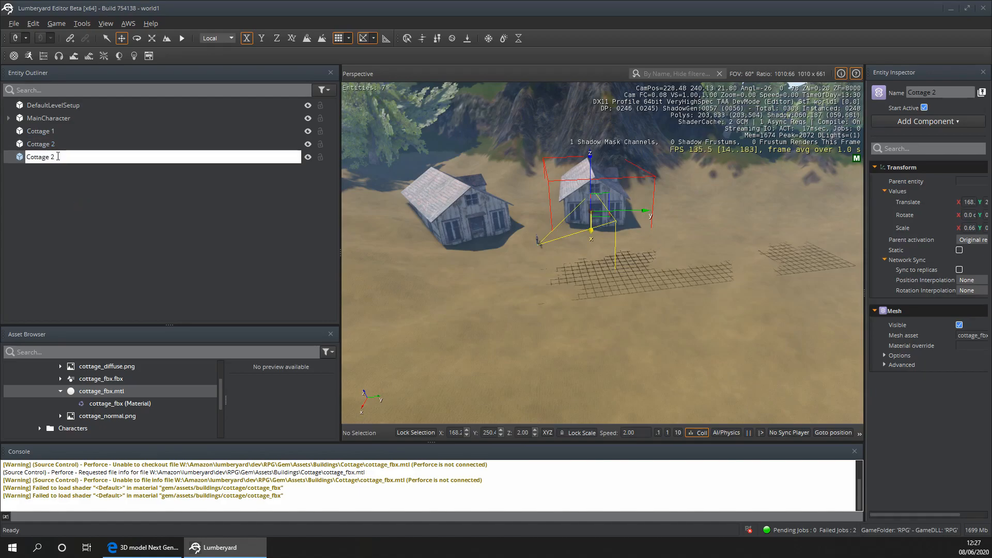
{"action": "type", "text": "3"}
{"action": "key", "text": "Return"}
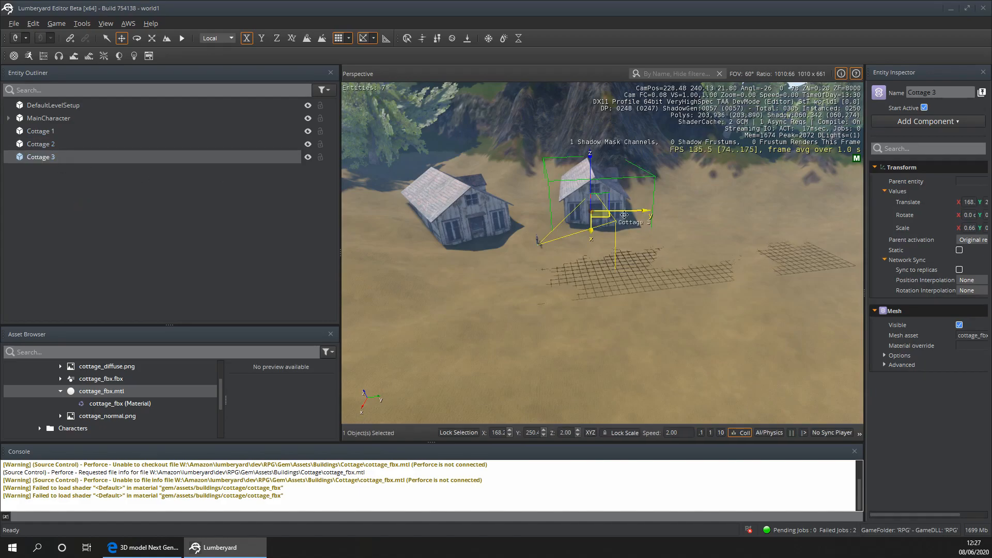
- Place Cottage 3 on the far side of Cottage 2 at about X 176, Y 274, turning it slightly about its vertical axis
{"action": "left_click_drag", "start_coordinate": [643, 211], "coordinate": [578, 208]}
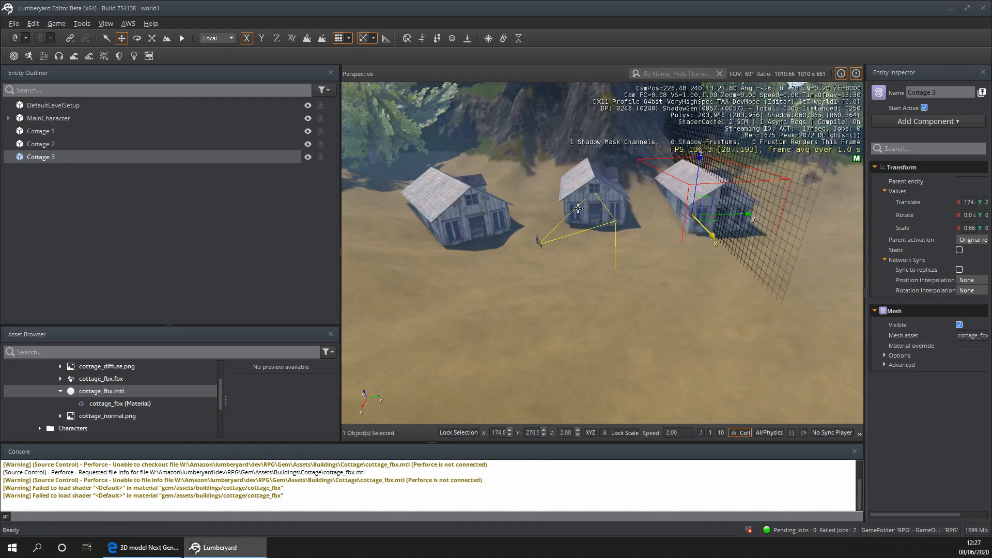
{"action": "left_click", "coordinate": [137, 38]}
{"action": "mouse_move", "coordinate": [768, 240]}
{"action": "left_mouse_down"}
{"action": "mouse_move", "coordinate": [753, 245]}
{"action": "mouse_move", "coordinate": [774, 240]}
{"action": "left_mouse_up"}
{"action": "left_click", "coordinate": [108, 40]}
{"action": "key", "text": "1"}
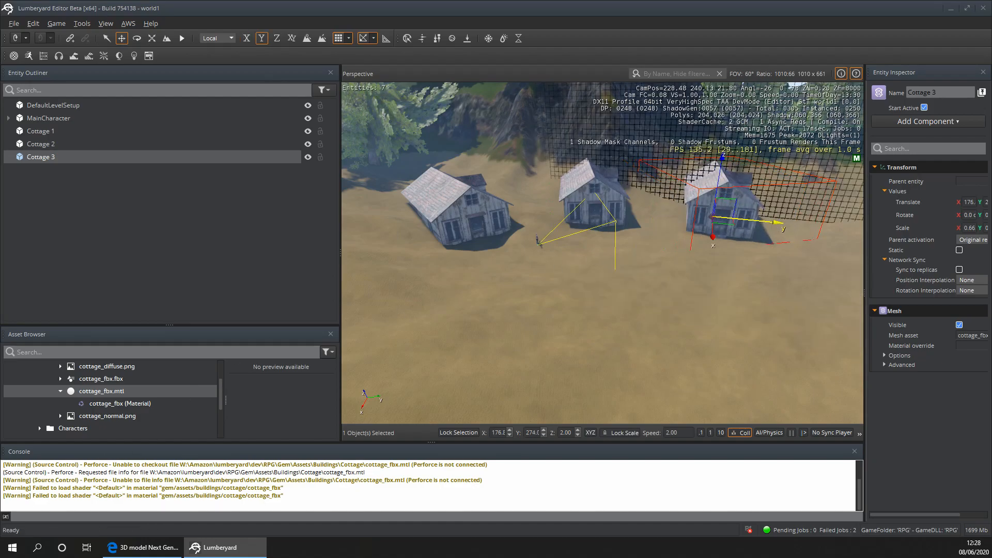
- Examine the layout and spacing of the three cottages from several viewpoints around the level
{"action": "left_click", "coordinate": [625, 331]}
{"action": "right_click_drag", "start_coordinate": [625, 332], "coordinate": [971, 320]}
{"action": "key", "text": "s"}
{"action": "key", "text": "d"}
{"action": "key", "text": "a"}
{"action": "key", "text": "w"}
{"action": "key", "text": "s"}
{"action": "key", "text": "w"}
{"action": "right_click_drag", "start_coordinate": [465, 310], "coordinate": [884, 310]}
{"action": "key", "text": "s"}
{"action": "key", "text": "w"}
{"action": "key", "text": "a"}
{"action": "key", "text": "w"}
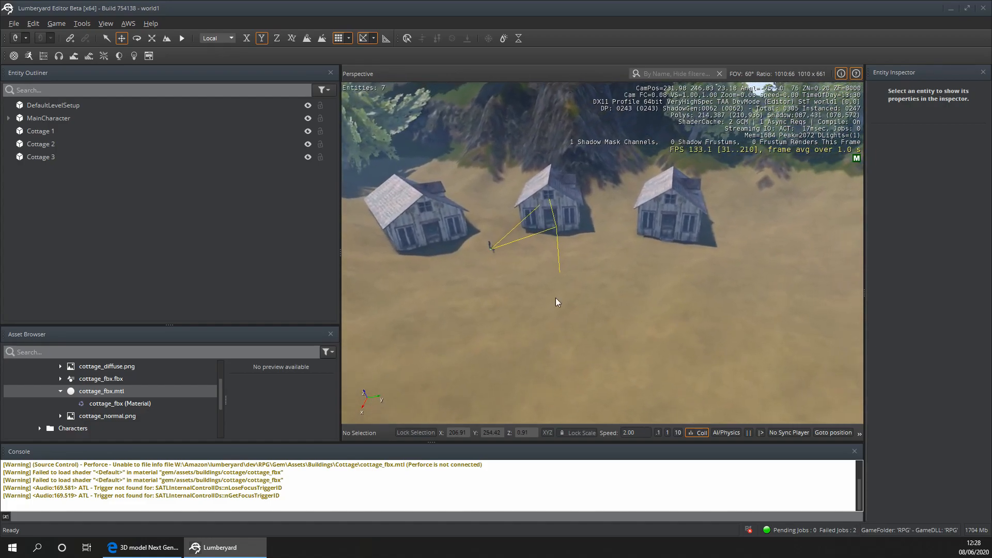
- Duplicate the Cottage 3 entity and name the copy Cottage 4
{"action": "left_click", "coordinate": [38, 157]}
{"action": "right_click", "coordinate": [38, 157]}
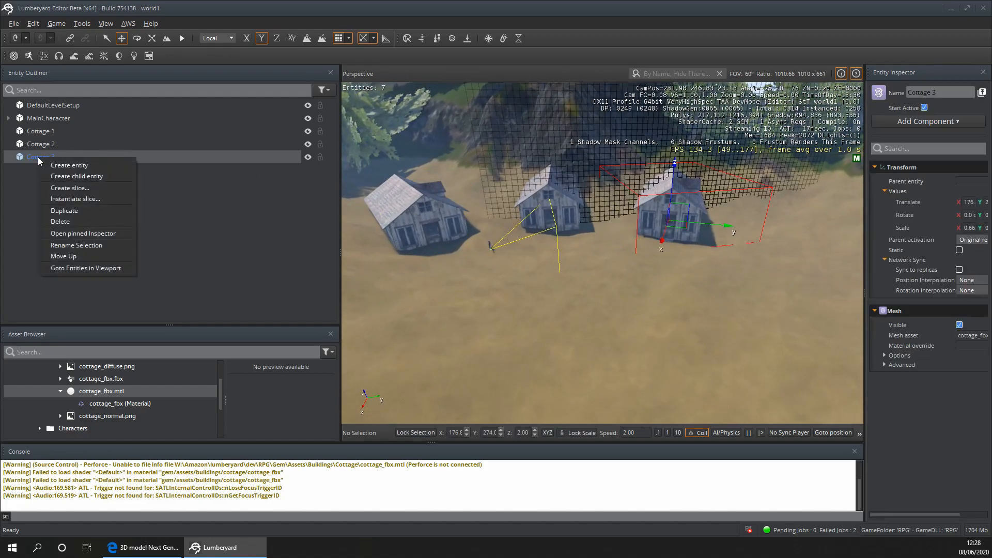
{"action": "left_click", "coordinate": [67, 206]}
{"action": "double_click", "coordinate": [58, 170]}
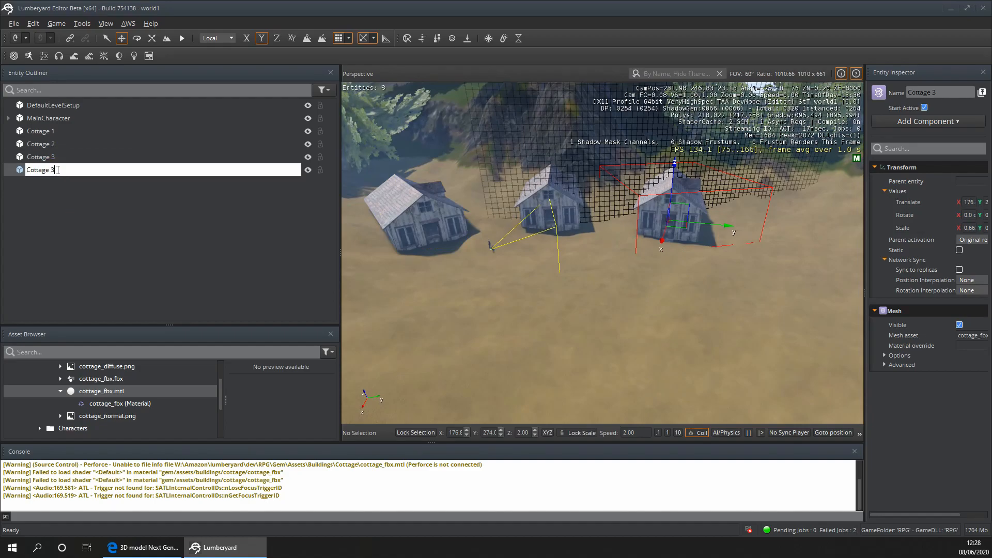
{"action": "key", "text": "Return"}
- Place Cottage 4 beyond Cottage 3 at about X 205, Y 291, turning it about its vertical axis to face inward
{"action": "left_click", "coordinate": [658, 298]}
{"action": "right_click_drag", "start_coordinate": [605, 280], "coordinate": [646, 278]}
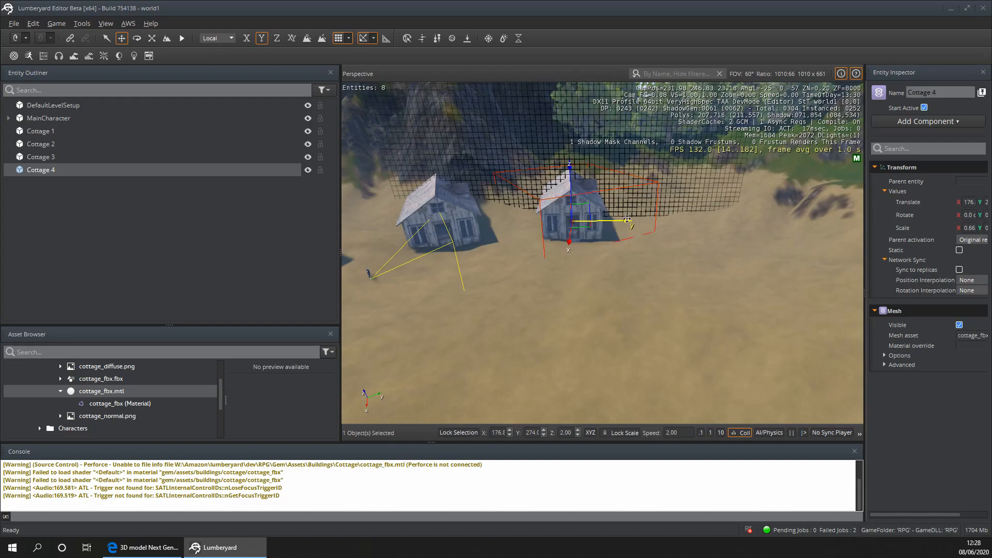
{"action": "left_click_drag", "start_coordinate": [677, 237], "coordinate": [671, 260]}
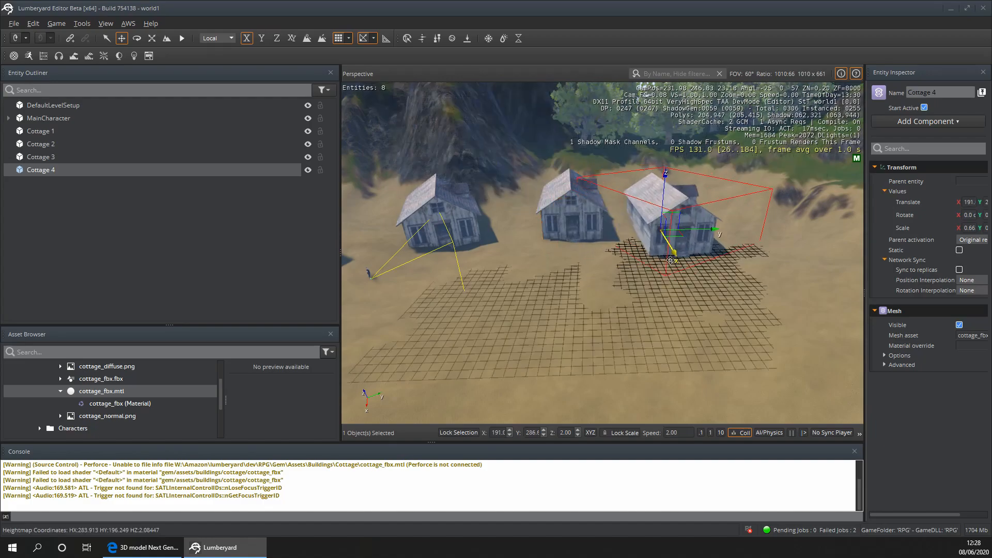
{"action": "left_click", "coordinate": [138, 39]}
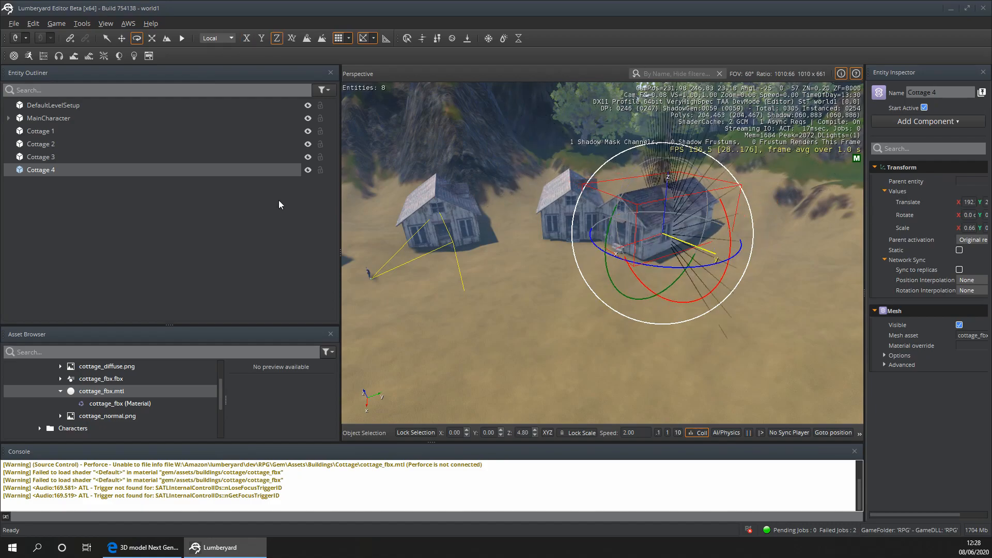
{"action": "left_click", "coordinate": [121, 39]}
{"action": "left_click_drag", "start_coordinate": [700, 250], "coordinate": [779, 283]}
{"action": "left_click_drag", "start_coordinate": [687, 273], "coordinate": [709, 262]}
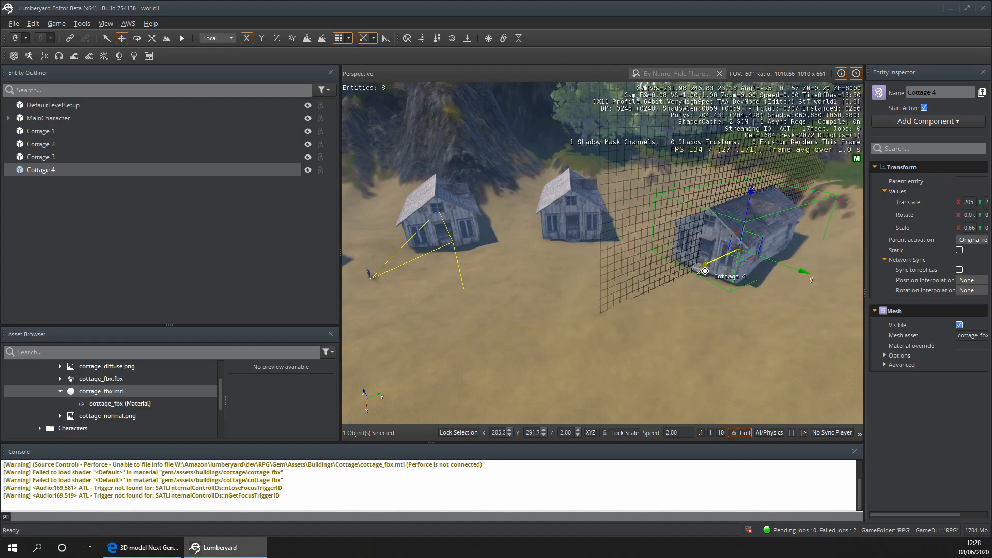
- Lower Cottage 4 along the Z axis to Z 1.00 to sink its front steps into the ground
{"action": "left_click", "coordinate": [643, 253]}
{"action": "key", "text": "w"}
{"action": "right_click_drag", "start_coordinate": [542, 324], "coordinate": [581, 302]}
{"action": "key", "text": "s"}
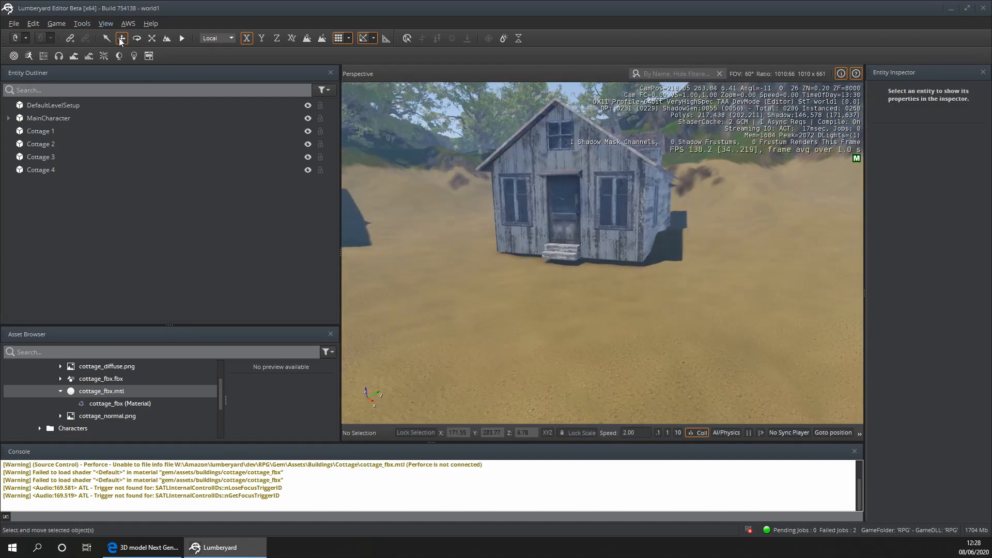
{"action": "left_click", "coordinate": [545, 188]}
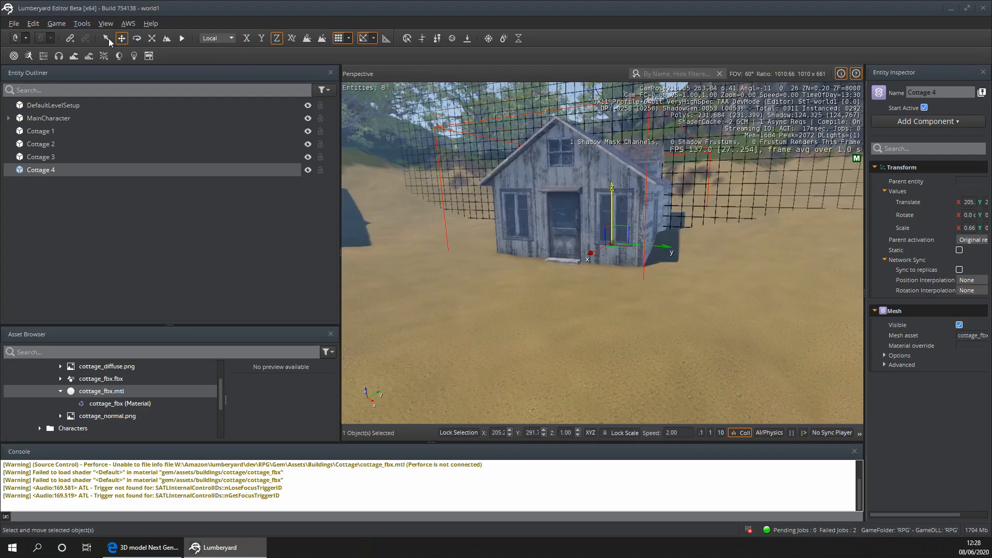
- Playtest the level, walking the character among the four cottages to check their placement and scale
{"action": "left_click", "coordinate": [439, 305]}
{"action": "key", "text": "w"}
{"action": "right_click_drag", "start_coordinate": [438, 306], "coordinate": [344, 298]}
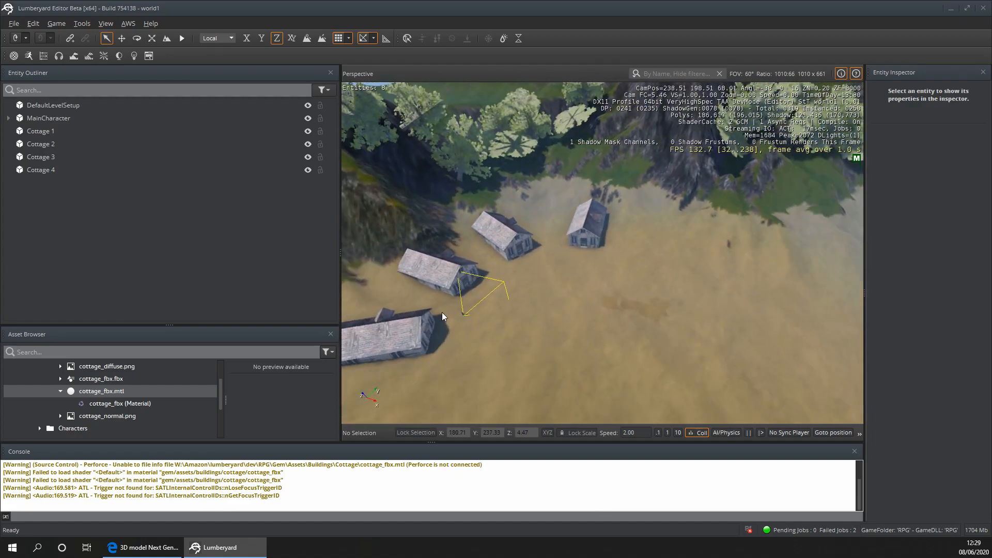
{"action": "key", "text": "ctrl+g"}
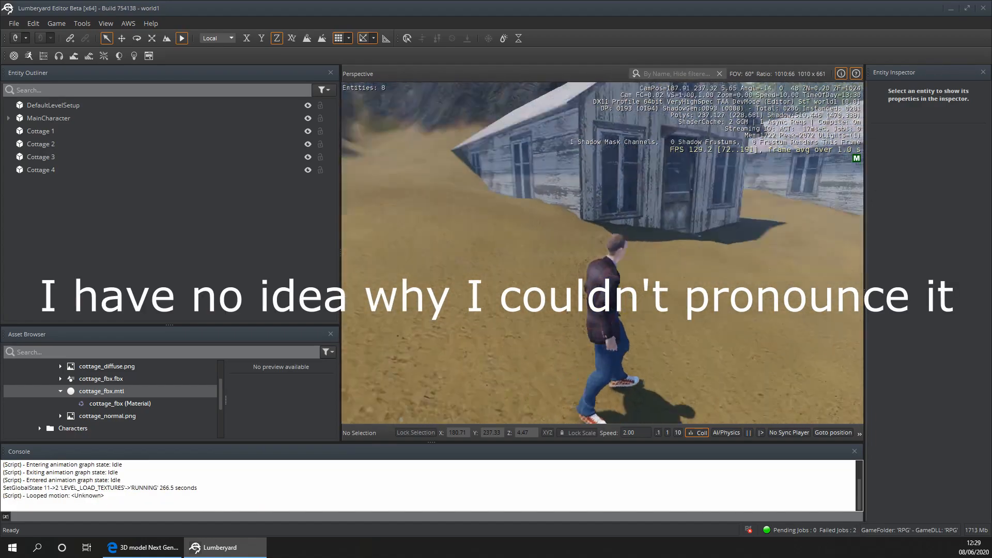
{"action": "key", "text": "d"}
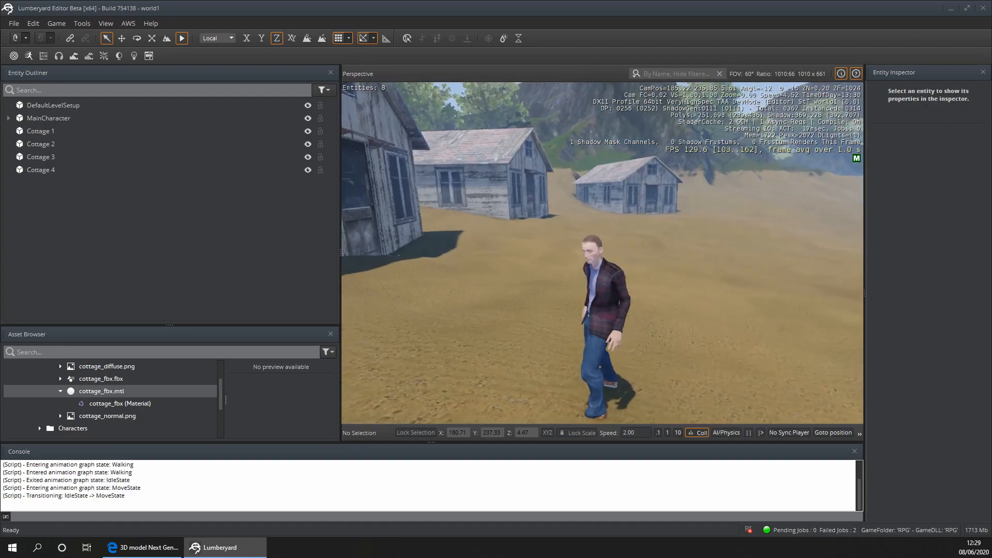
{"action": "key", "text": "w"}
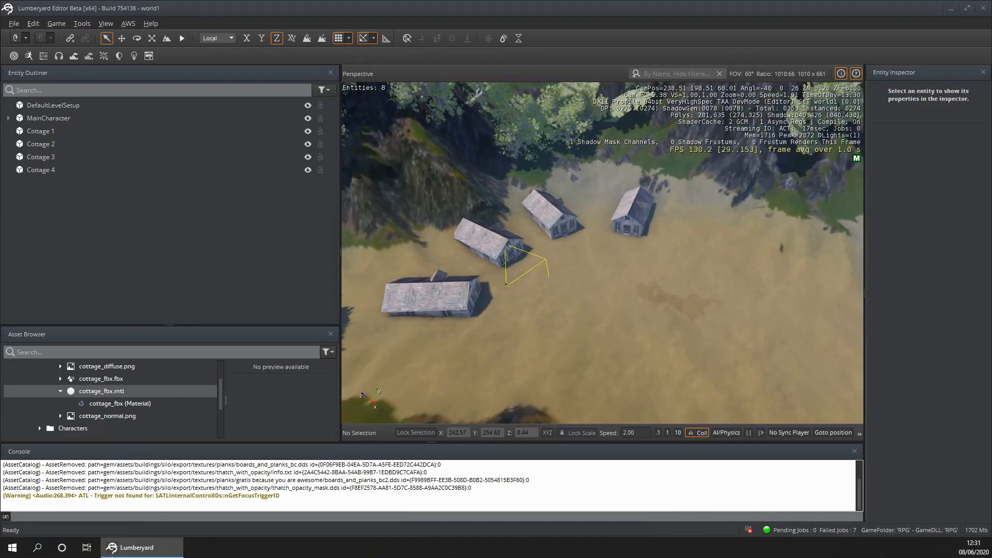
{"action": "key", "text": "w"}
{"action": "right_click_drag", "start_coordinate": [602, 253], "coordinate": [535, 233]}
{"action": "key", "text": "d"}
{"action": "key", "text": "a"}
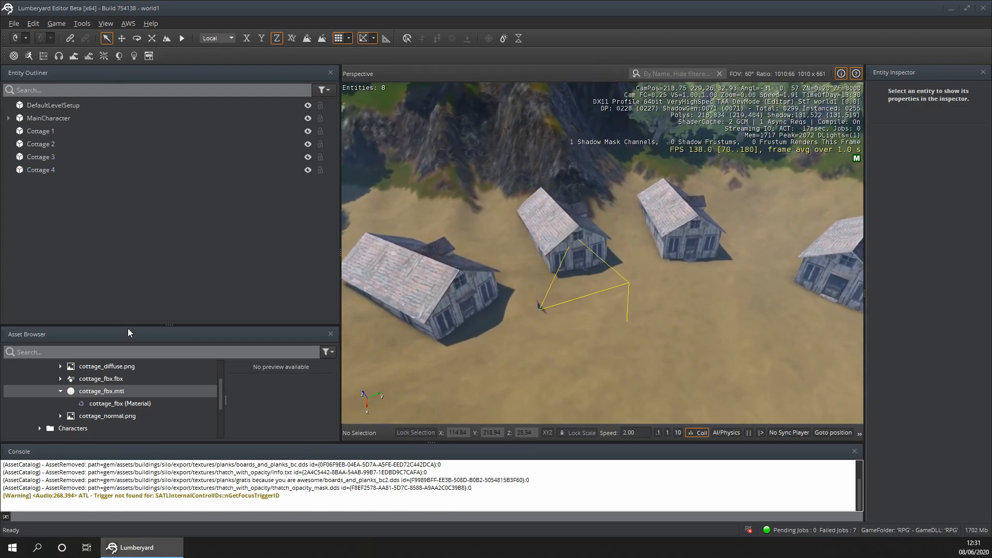
- Place the Broadleaf_hero.cgf tree from the Gem's Assets/Trees folder into the level in front of the cottages at about X 197, Y 245
{"action": "left_click_drag", "start_coordinate": [165, 325], "coordinate": [165, 188]}
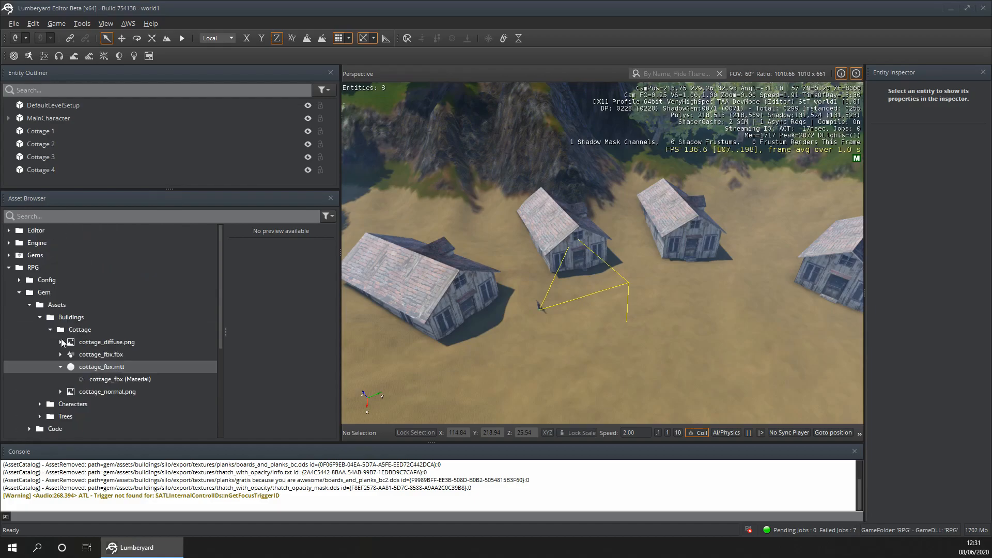
{"action": "left_click", "coordinate": [51, 329]}
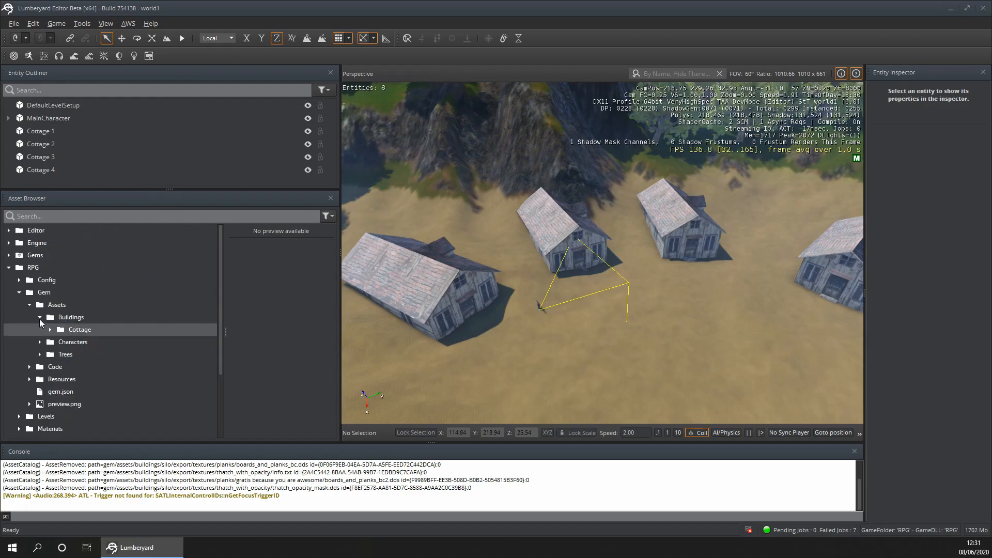
{"action": "left_click", "coordinate": [39, 317]}
{"action": "left_click", "coordinate": [39, 341]}
{"action": "scroll", "coordinate": [56, 342], "scroll_direction": "down", "scroll_amount": 1}
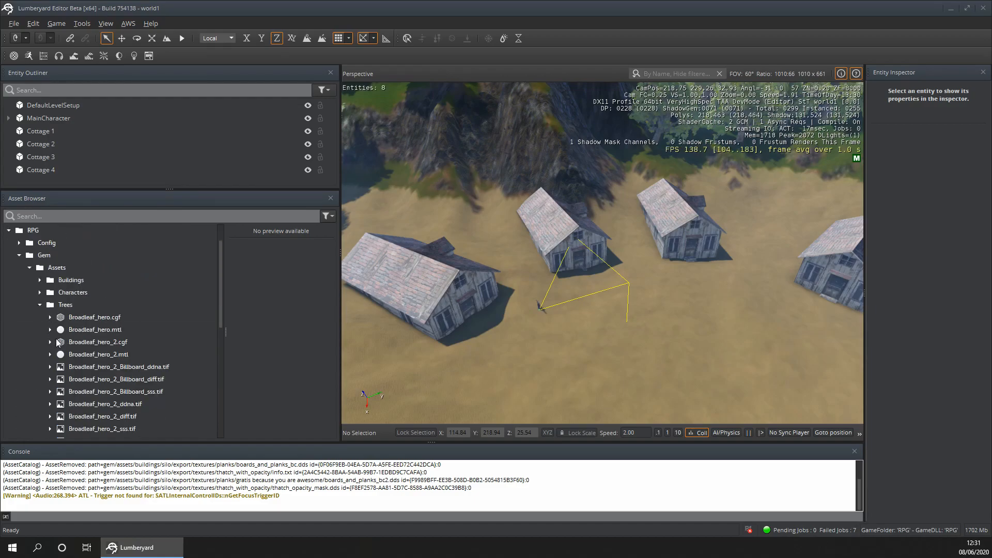
{"action": "scroll", "coordinate": [56, 343], "scroll_direction": "down", "scroll_amount": 1}
{"action": "scroll", "coordinate": [119, 349], "scroll_direction": "down", "scroll_amount": 1}
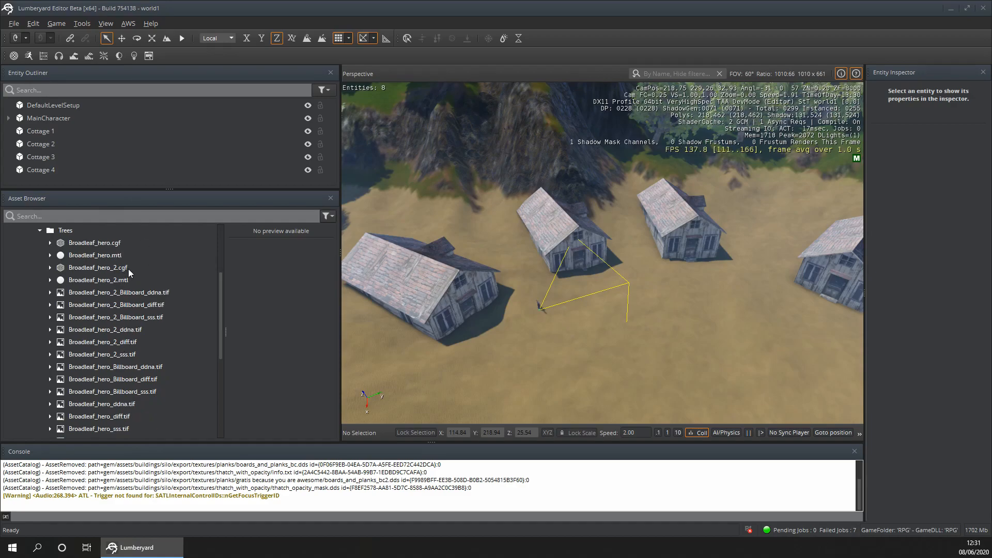
{"action": "left_click_drag", "start_coordinate": [94, 241], "coordinate": [617, 365]}
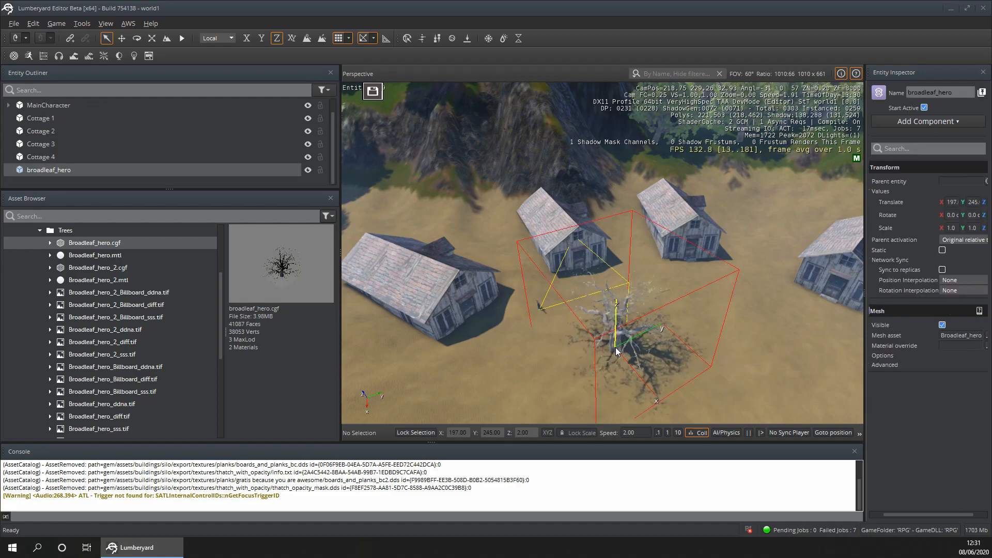
{"action": "scroll", "coordinate": [618, 366], "scroll_direction": "down", "scroll_amount": 1}
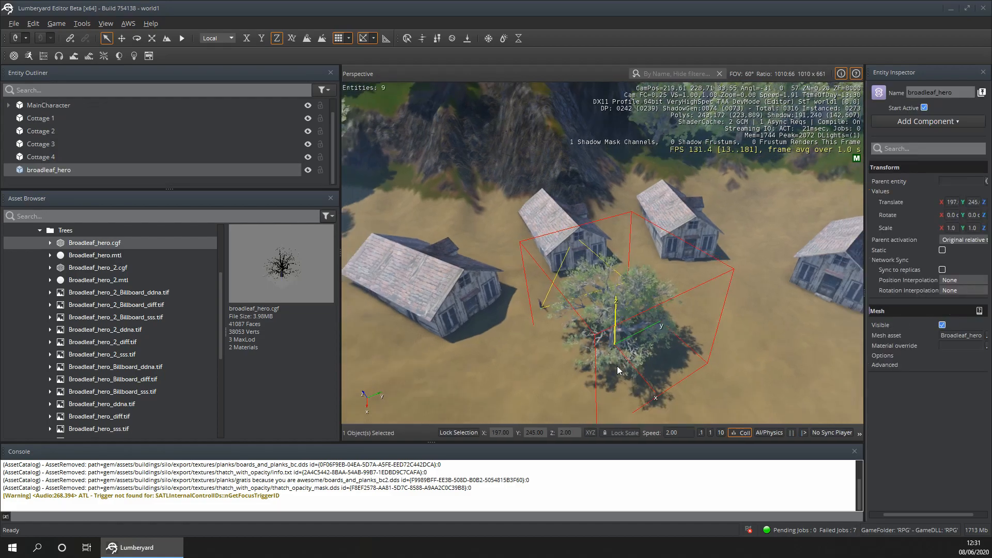
- Move the broadleaf_hero tree behind the gap between the first two cottages, to about X 166, Y 236
{"action": "left_click", "coordinate": [120, 40]}
{"action": "left_click", "coordinate": [640, 380]}
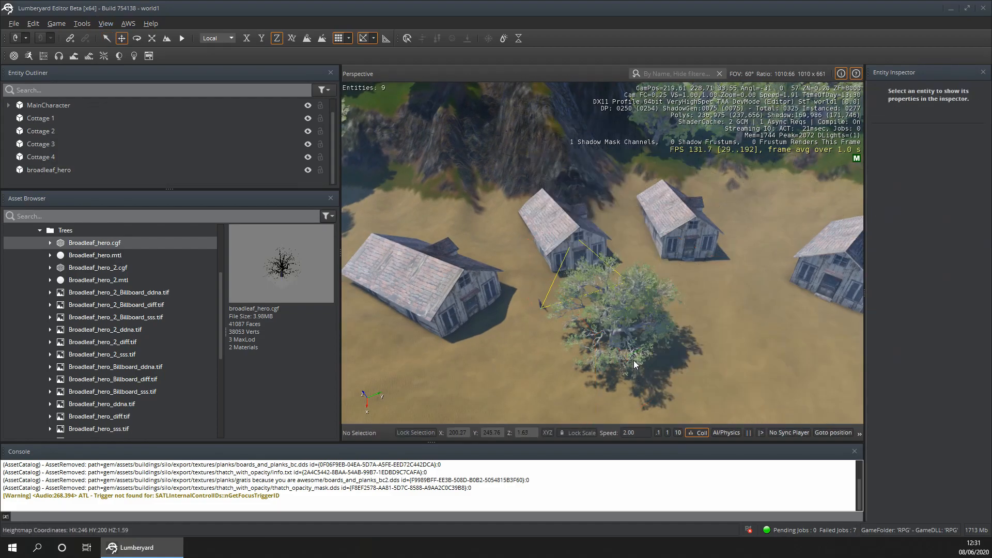
{"action": "left_click", "coordinate": [622, 343]}
{"action": "left_click_drag", "start_coordinate": [651, 388], "coordinate": [532, 245]}
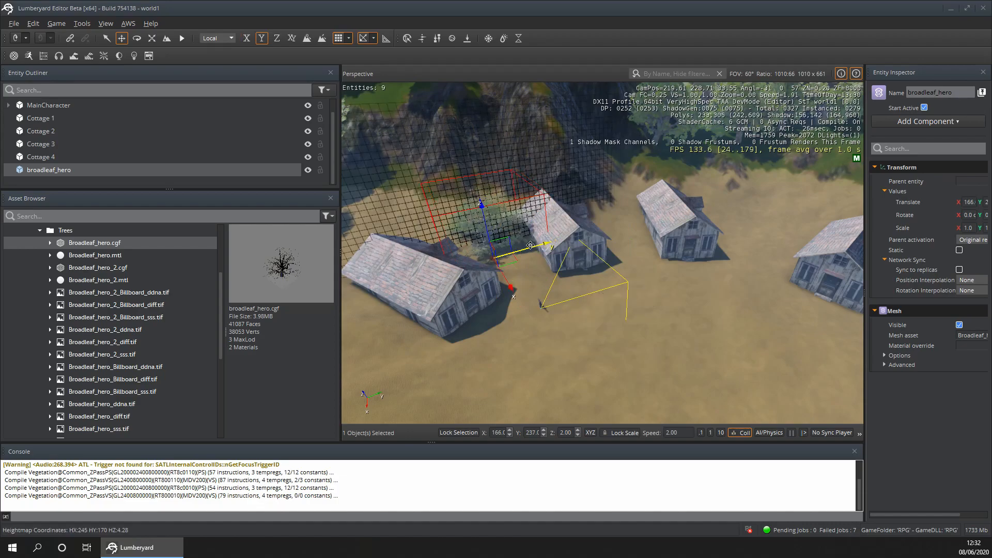
{"action": "left_click", "coordinate": [537, 363]}
{"action": "scroll", "coordinate": [470, 259], "scroll_direction": "up", "scroll_amount": 10}
{"action": "right_click_drag", "start_coordinate": [470, 259], "coordinate": [494, 268]}
- Playtest the level, walking the character toward the tree between the cottages to check its placement
{"action": "scroll", "coordinate": [364, 222], "scroll_direction": "up", "scroll_amount": 10}
{"action": "scroll", "coordinate": [365, 223], "scroll_direction": "down", "scroll_amount": 12}
{"action": "key", "text": "s"}
{"action": "key", "text": "d"}
{"action": "key", "text": "ctrl+g"}
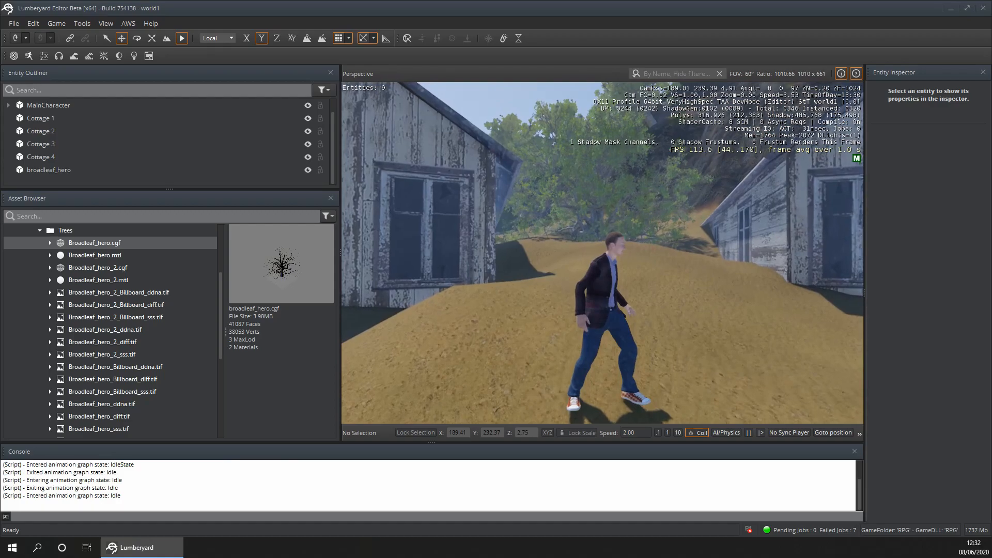
{"action": "key", "text": "w"}
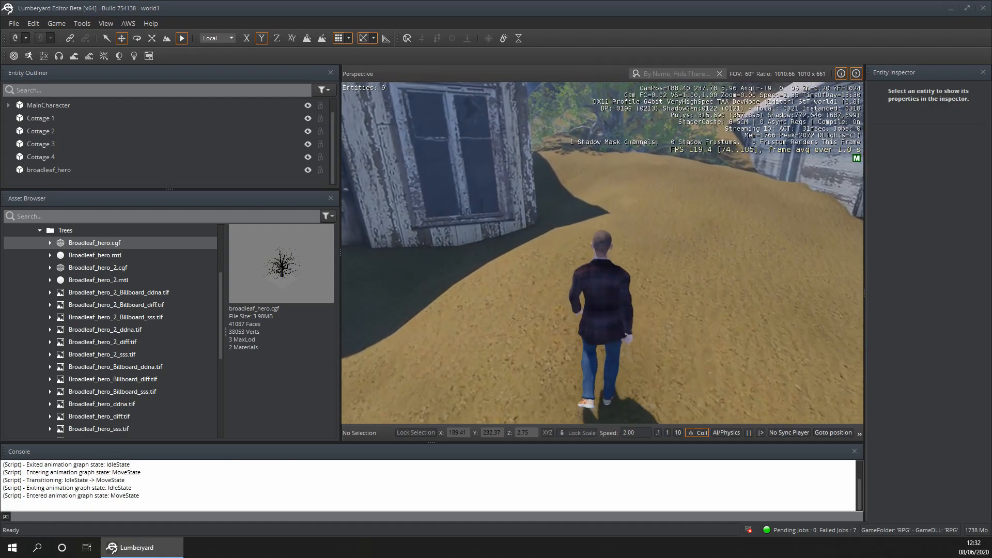
{"action": "key", "text": "Escape"}
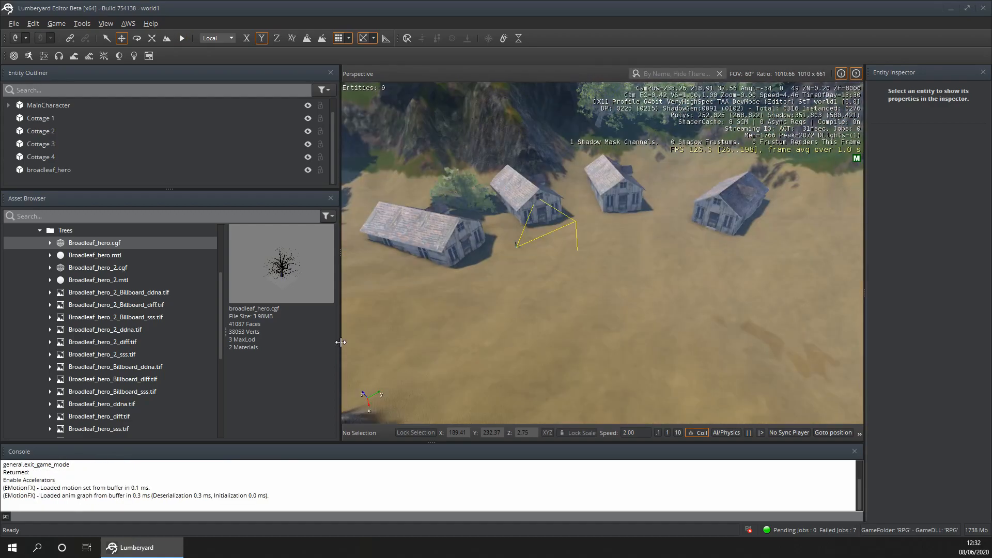
- Duplicate the Cottage 4 entity and name the copy Cottage 5, keeping it at the outliner's root level
{"action": "key", "text": "a"}
{"action": "right_click_drag", "start_coordinate": [607, 268], "coordinate": [621, 260]}
{"action": "key", "text": "w"}
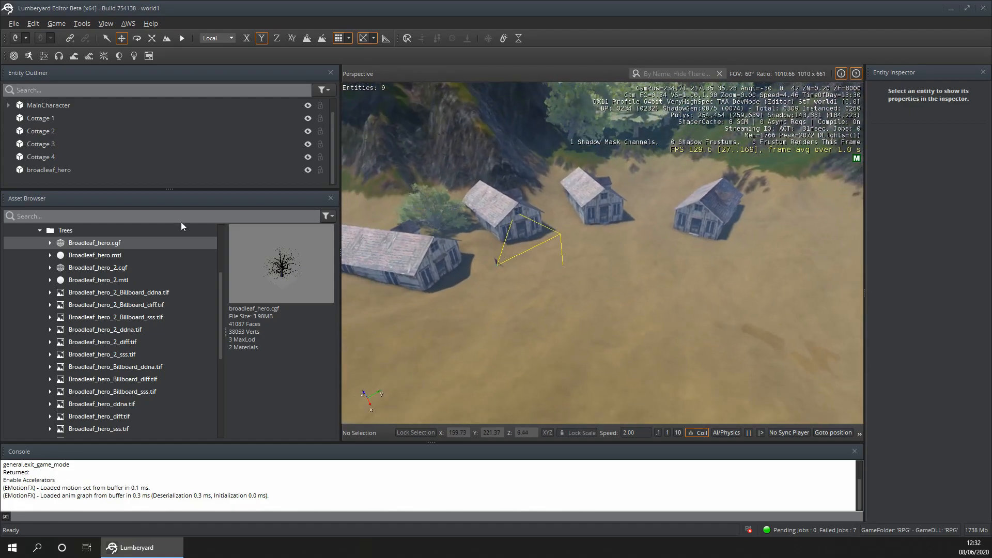
{"action": "left_click_drag", "start_coordinate": [168, 190], "coordinate": [185, 364]}
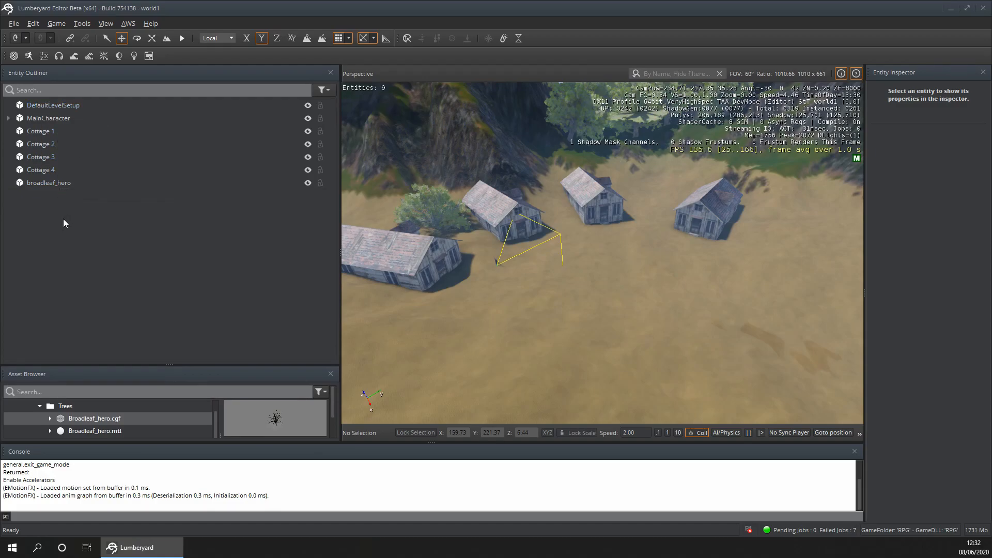
{"action": "key", "text": "s"}
{"action": "right_click_drag", "start_coordinate": [545, 309], "coordinate": [504, 297]}
{"action": "key", "text": "w"}
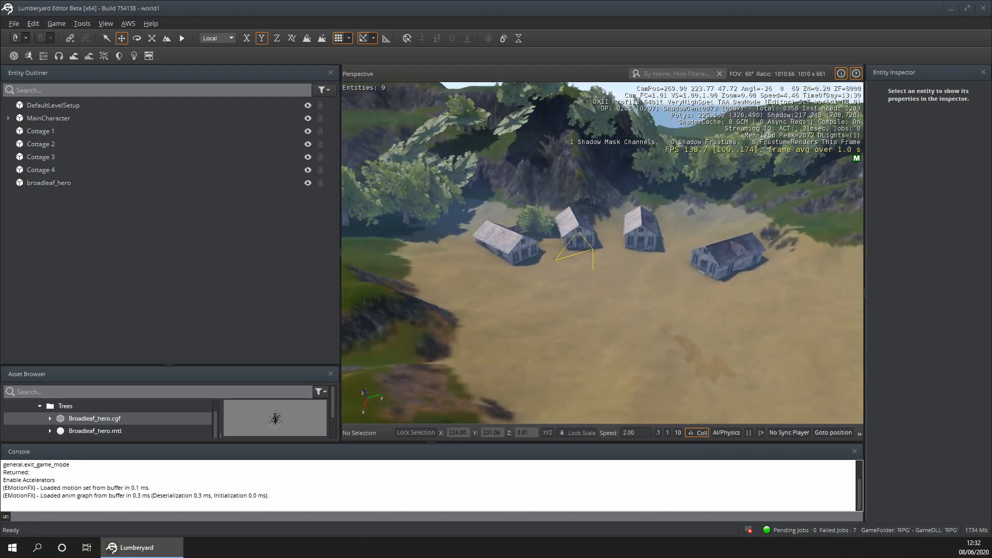
{"action": "key", "text": "w"}
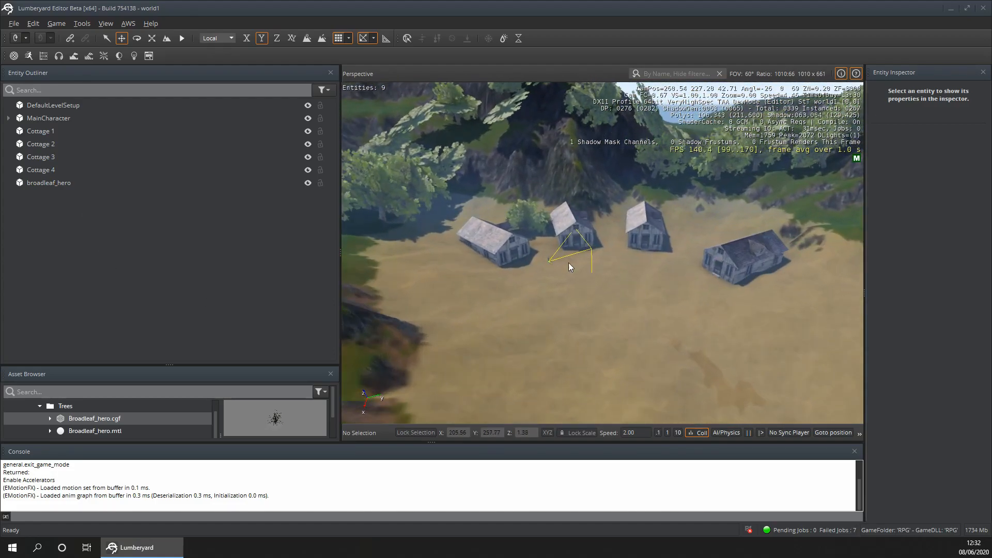
{"action": "left_click", "coordinate": [57, 171]}
{"action": "right_click", "coordinate": [57, 171]}
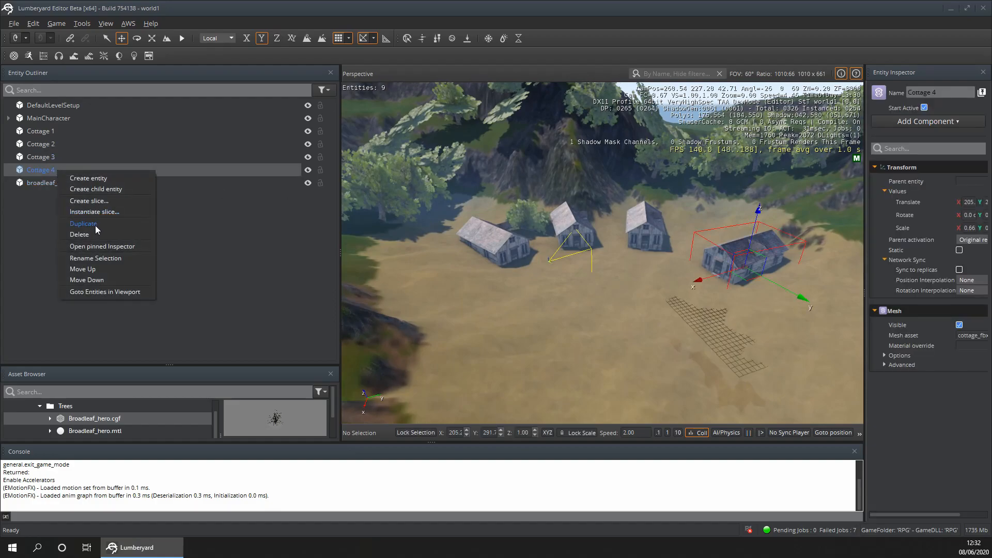
{"action": "left_click", "coordinate": [95, 226]}
{"action": "double_click", "coordinate": [46, 197]}
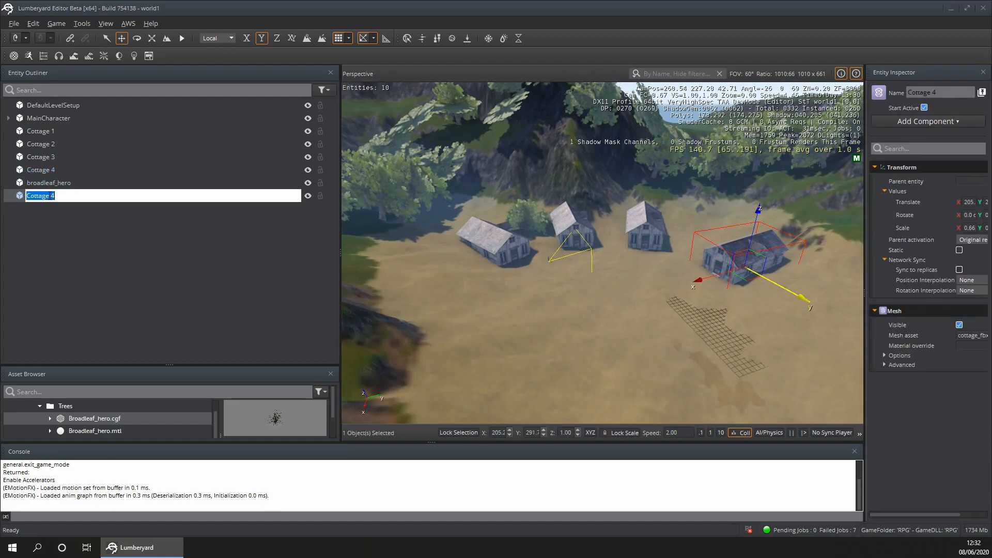
{"action": "key", "text": "Return"}
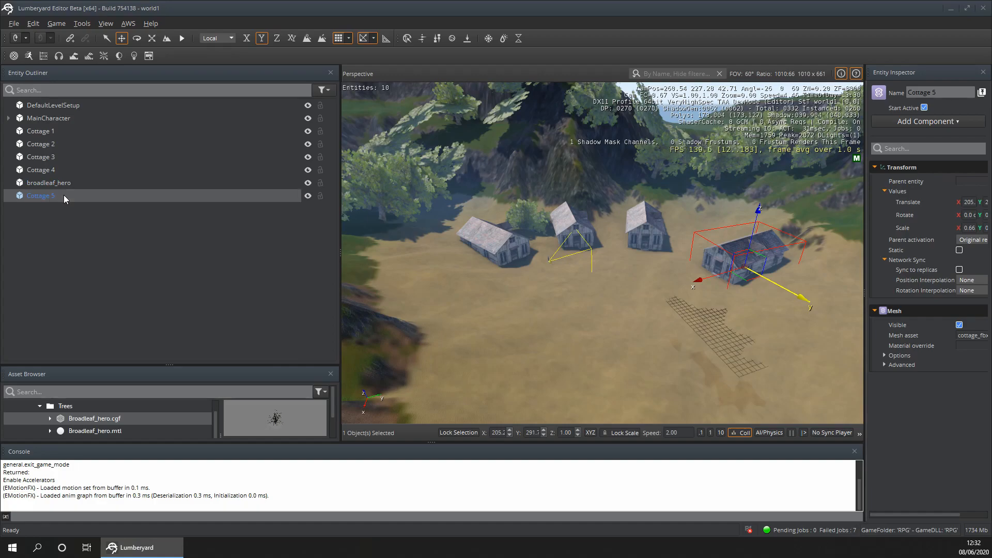
{"action": "left_click_drag", "start_coordinate": [64, 194], "coordinate": [25, 175]}
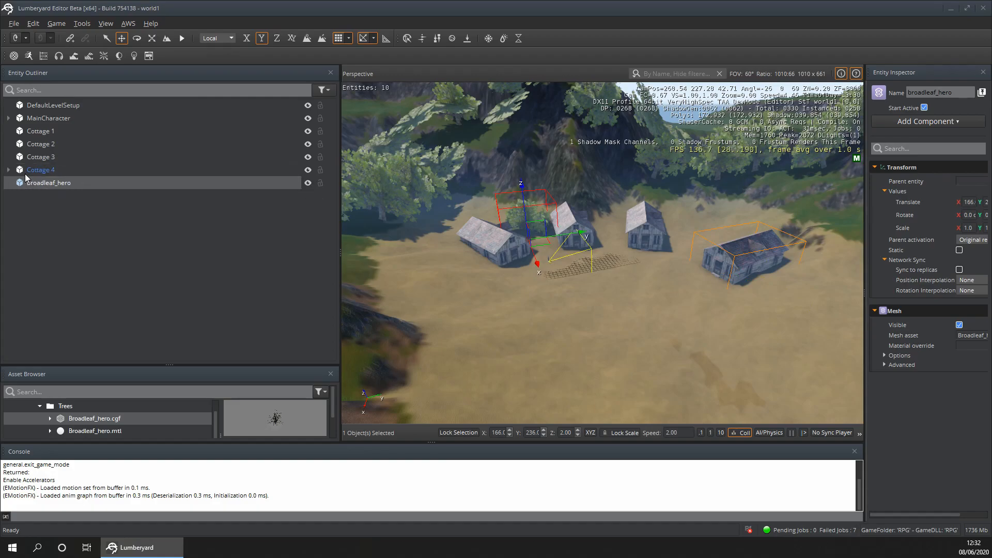
{"action": "key", "text": "ctrl+z"}
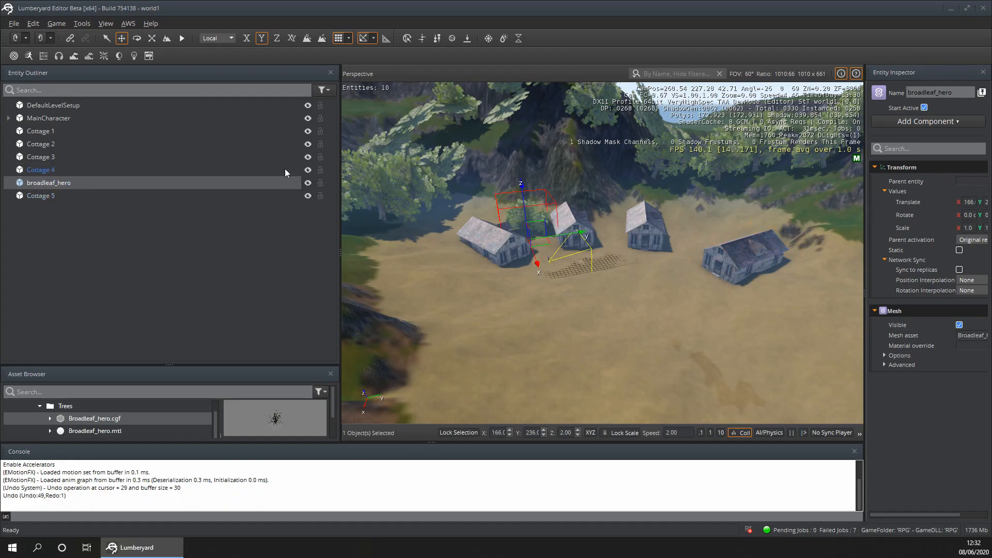
- Move the Cottage 4 entity across the clearing to the opposite side, at about X 210, Y 230
{"action": "left_click", "coordinate": [746, 281]}
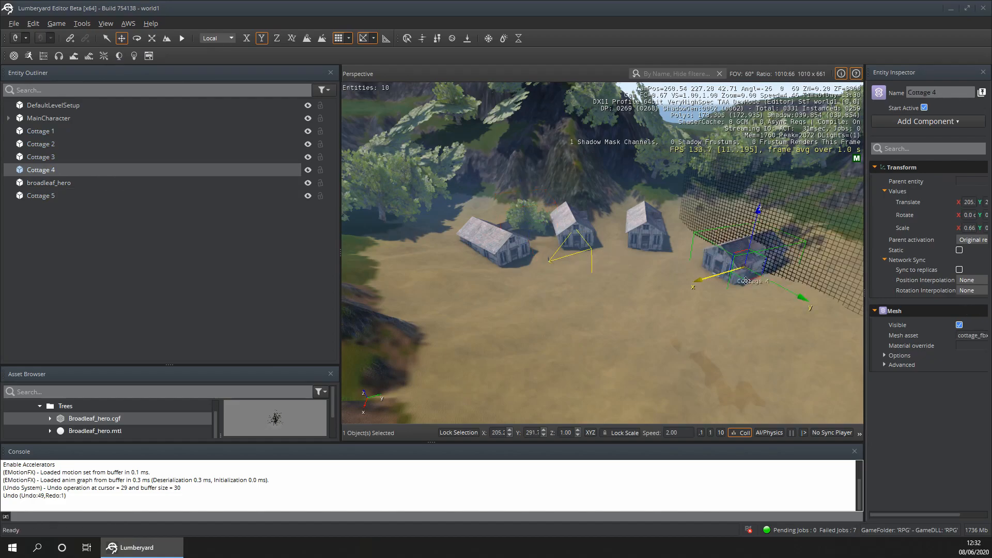
{"action": "left_click", "coordinate": [702, 281]}
{"action": "left_click", "coordinate": [728, 273]}
{"action": "left_click_drag", "start_coordinate": [699, 279], "coordinate": [443, 338]}
- Turn Cottage 4 about 180 degrees around its vertical axis and shift it to about X 208, Y 225, Z 3.00
{"action": "left_click", "coordinate": [136, 38]}
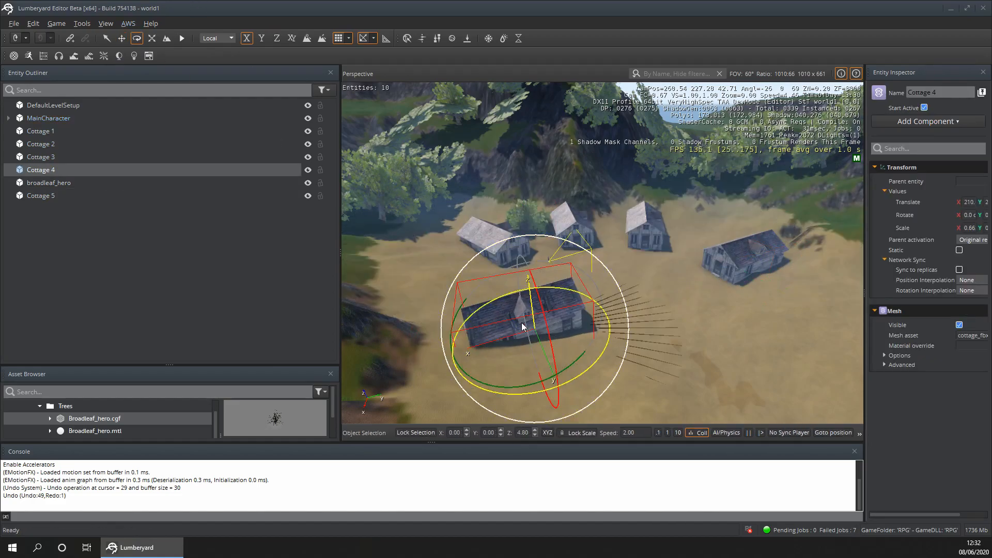
{"action": "left_click_drag", "start_coordinate": [594, 368], "coordinate": [503, 363]}
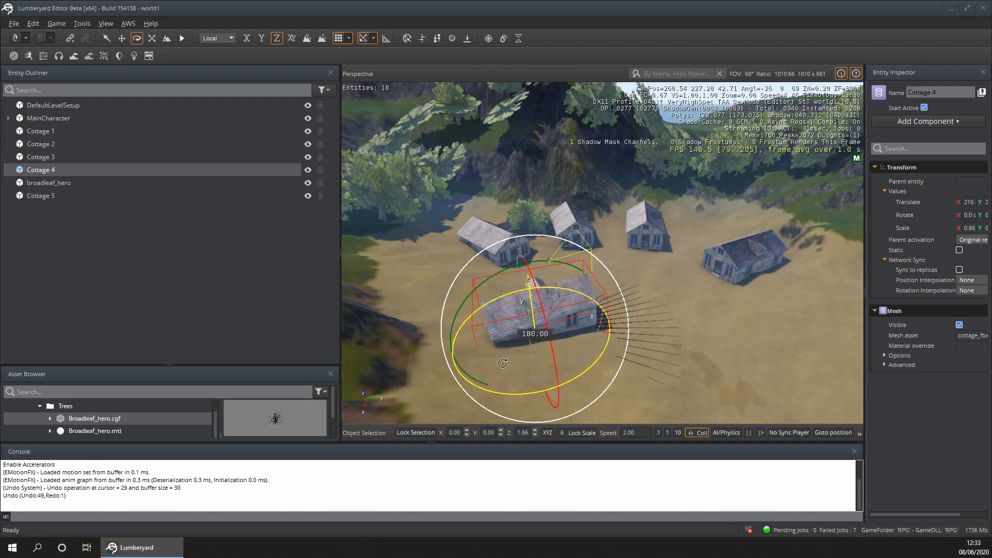
{"action": "left_click", "coordinate": [123, 39]}
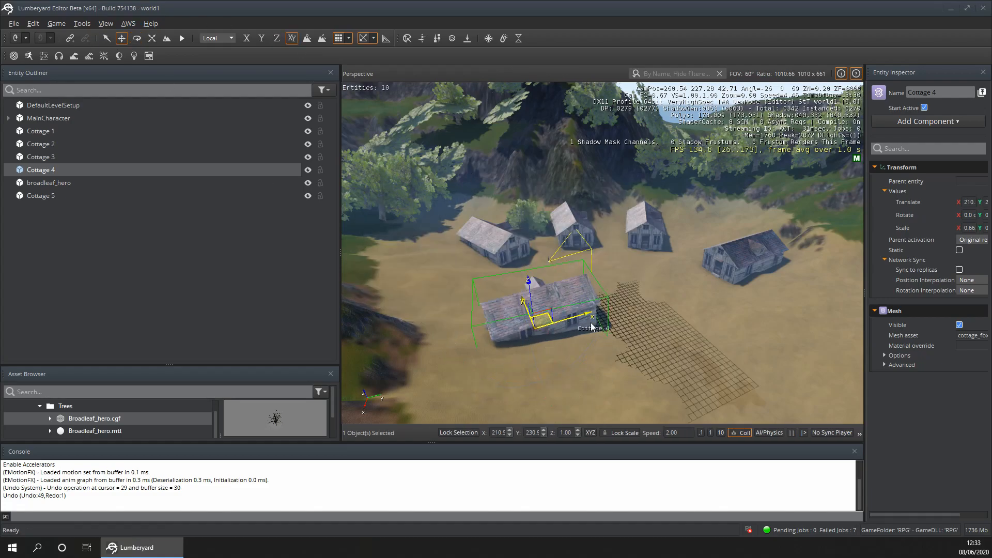
{"action": "left_click_drag", "start_coordinate": [588, 315], "coordinate": [499, 281]}
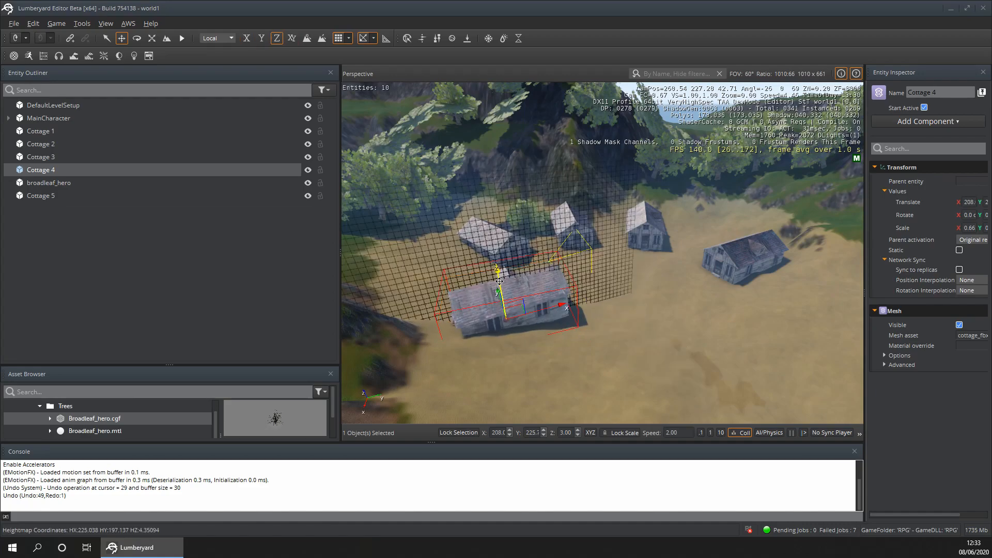
- Tilt Cottage 4 to an X rotation of about 350 degrees to match the slope of the ground
{"action": "left_click", "coordinate": [643, 309]}
{"action": "key", "text": "d"}
{"action": "key", "text": "w"}
{"action": "right_click_drag", "start_coordinate": [644, 309], "coordinate": [385, 290]}
{"action": "key", "text": "w"}
{"action": "key", "text": "d"}
{"action": "key", "text": "w"}
{"action": "key", "text": "s"}
{"action": "key", "text": "s"}
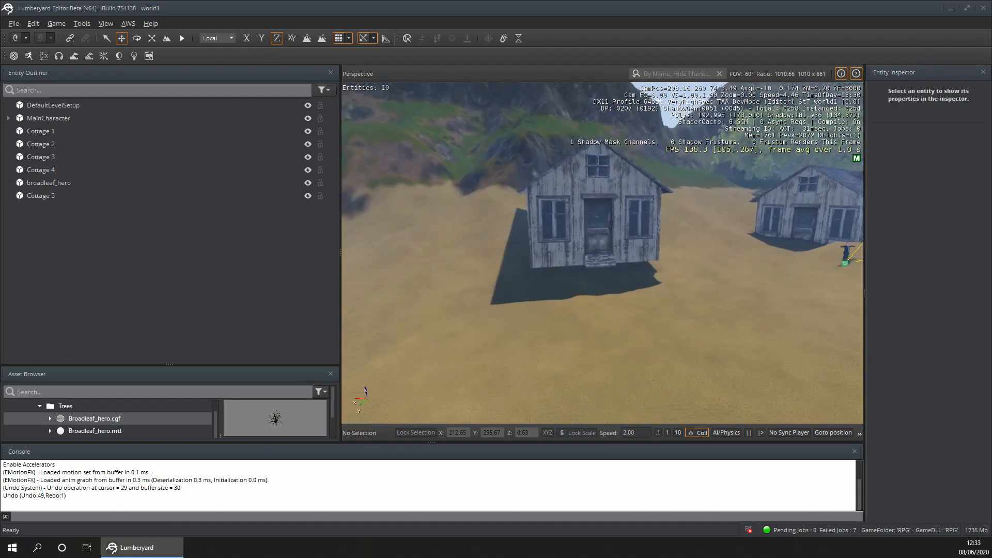
{"action": "left_click", "coordinate": [567, 201]}
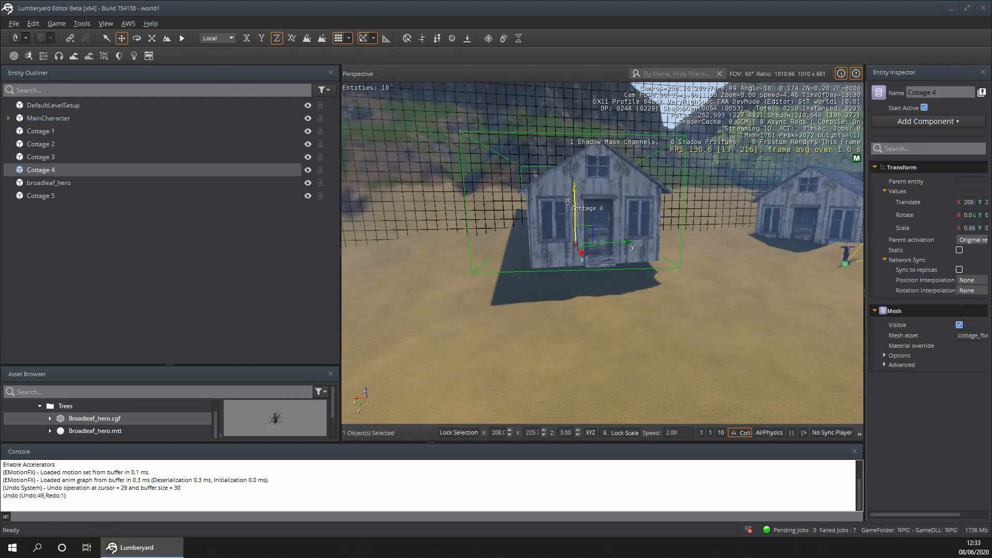
{"action": "left_click", "coordinate": [137, 39]}
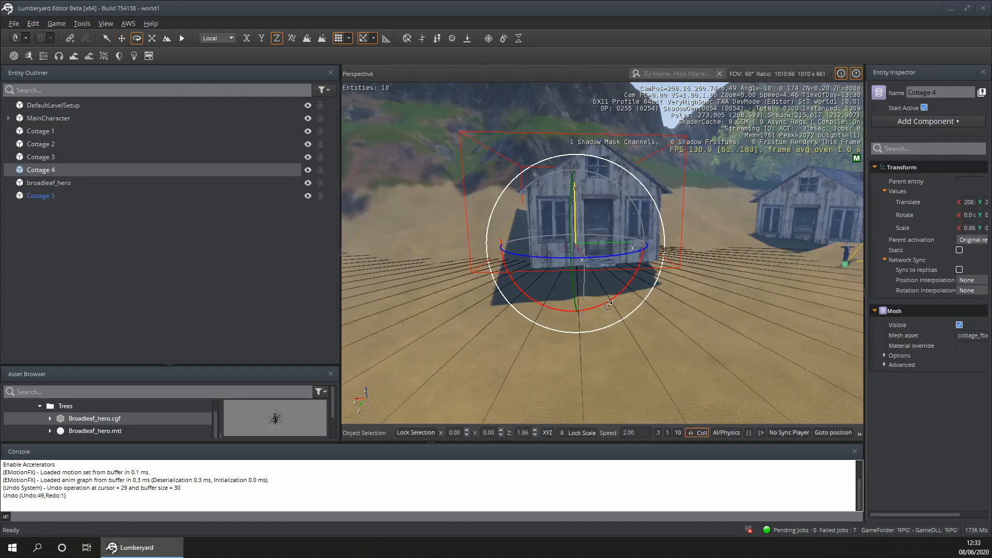
{"action": "left_click_drag", "start_coordinate": [579, 216], "coordinate": [584, 209]}
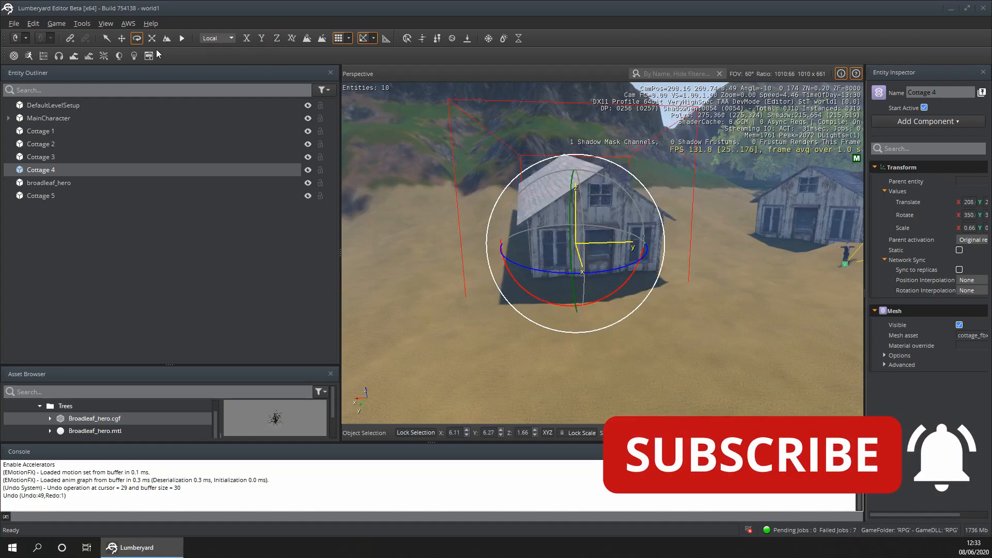
- Slide Cottage 4 back along its X axis, farther from the neighbouring cottage
{"action": "left_click", "coordinate": [123, 38]}
{"action": "left_click", "coordinate": [450, 345]}
{"action": "key", "text": "a"}
{"action": "right_click_drag", "start_coordinate": [449, 346], "coordinate": [512, 341]}
{"action": "key", "text": "w"}
{"action": "key", "text": "d"}
{"action": "key", "text": "w"}
{"action": "key", "text": "s"}
{"action": "key", "text": "s"}
{"action": "key", "text": "w"}
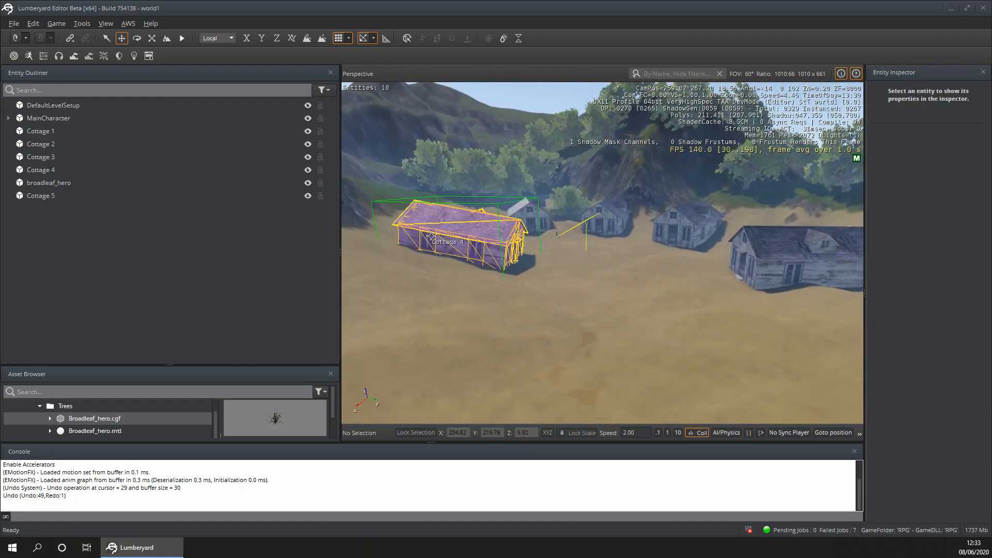
{"action": "left_click", "coordinate": [455, 233]}
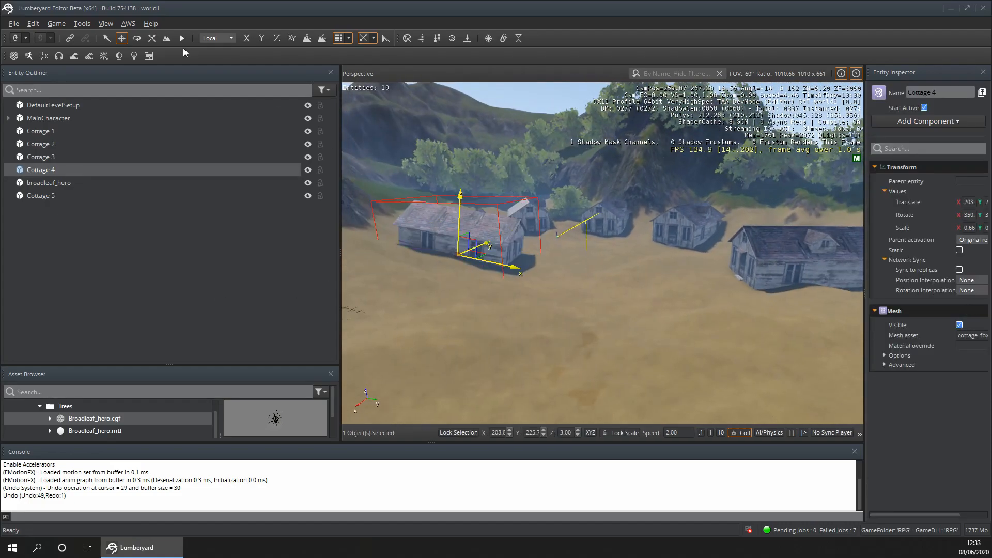
{"action": "left_click", "coordinate": [515, 270]}
{"action": "left_click", "coordinate": [517, 270]}
{"action": "left_click_drag", "start_coordinate": [516, 268], "coordinate": [480, 256]}
- Examine the layout of the five cottages and the tree from around and above the clearing
{"action": "left_click", "coordinate": [568, 300]}
{"action": "right_click_drag", "start_coordinate": [569, 300], "coordinate": [532, 318]}
{"action": "key", "text": "w"}
{"action": "key", "text": "s"}
{"action": "key", "text": "d"}
{"action": "key", "text": "w"}
{"action": "key", "text": "d"}
{"action": "key", "text": "a"}
{"action": "key", "text": "s"}
{"action": "key", "text": "d"}
{"action": "key", "text": "w"}
{"action": "key", "text": "s"}
{"action": "key", "text": "w"}
{"action": "key", "text": "s"}
{"action": "key", "text": "w"}
{"action": "key", "text": "s"}
{"action": "key", "text": "w"}
{"action": "key", "text": "s"}
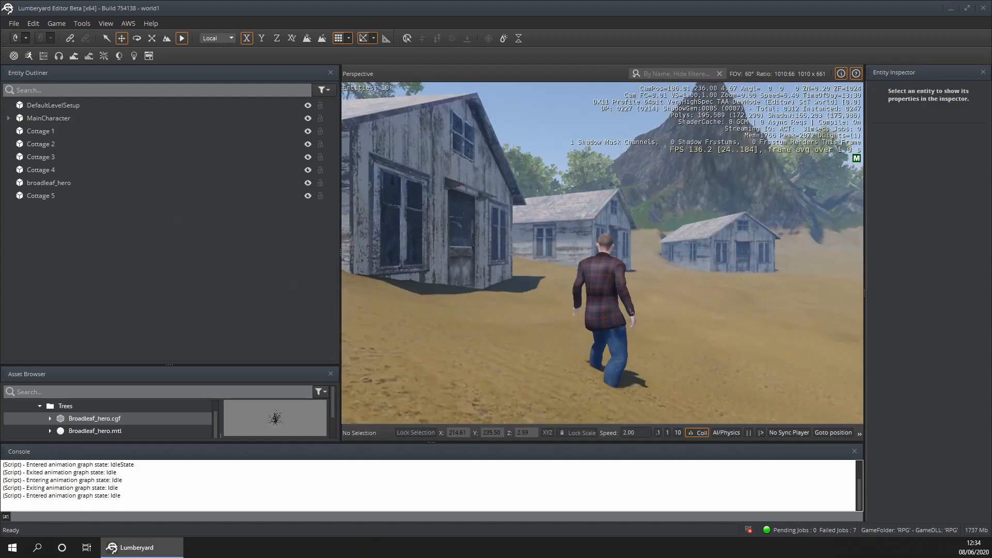
- Playtest the level, walking the character through the clearing to check the five-cottage settlement
{"action": "key", "text": "w"}
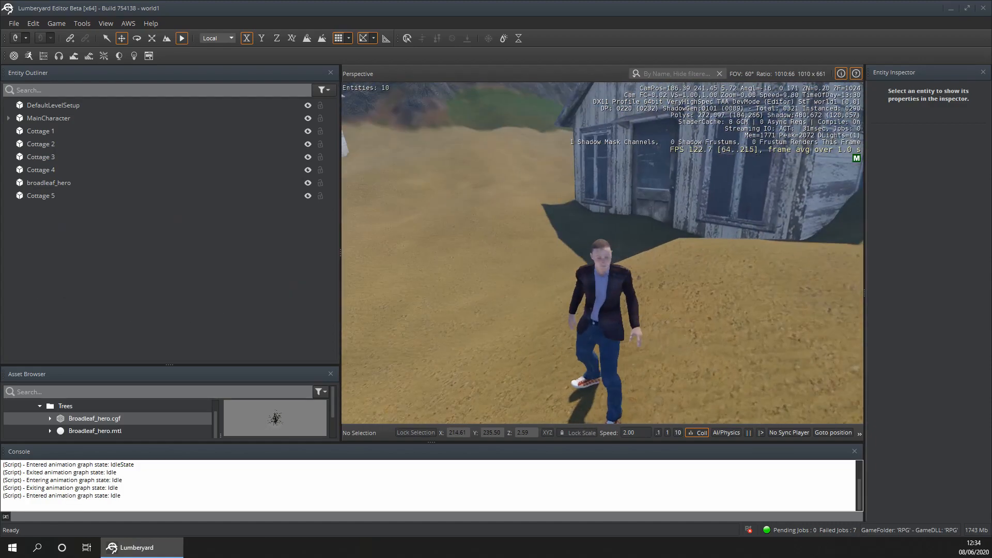
{"action": "key", "text": "w"}
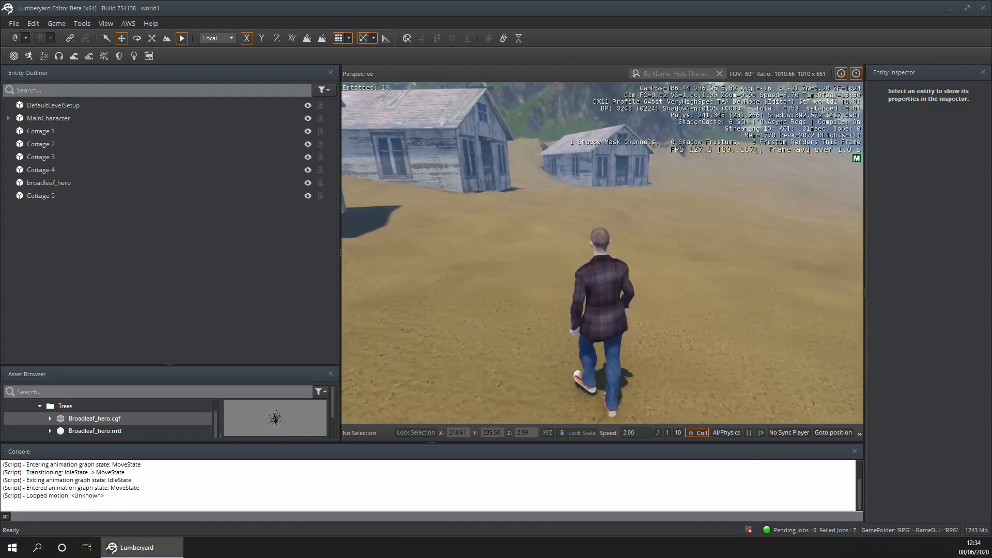
{"action": "key", "text": "w"}
{"action": "key", "text": "w"}
{"action": "key", "text": "Escape"}
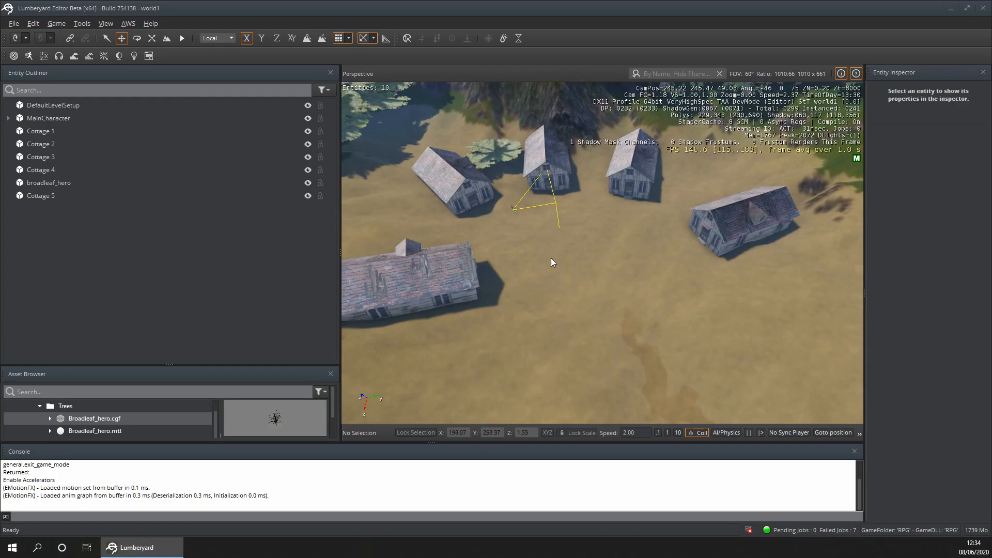
- Examine the layout of the five cottages and the surrounding valley from several heights and angles
{"action": "scroll", "coordinate": [575, 251], "scroll_direction": "down", "scroll_amount": 5}
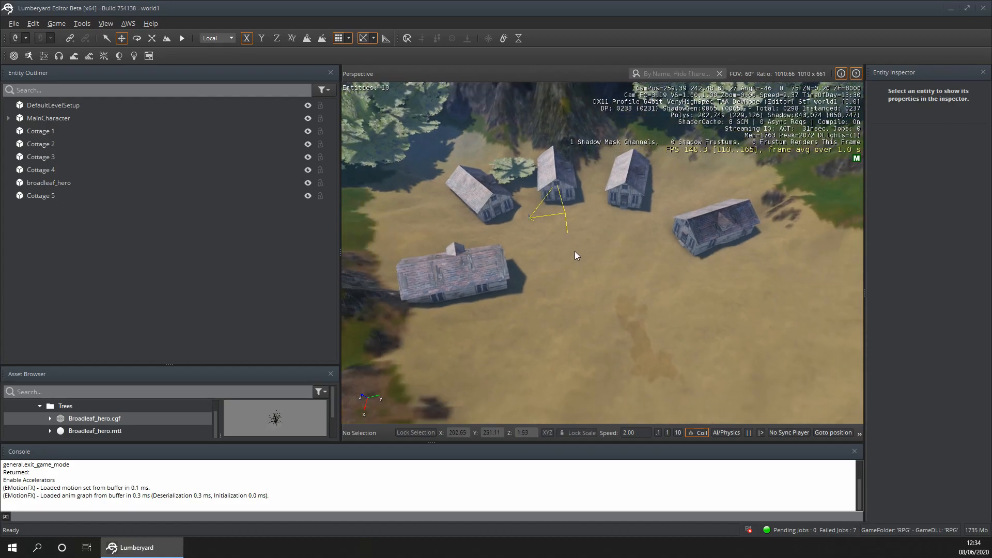
{"action": "scroll", "coordinate": [575, 251], "scroll_direction": "down", "scroll_amount": 2}
{"action": "right_click_drag", "start_coordinate": [575, 251], "coordinate": [621, 221]}
{"action": "right_click_drag", "start_coordinate": [647, 190], "coordinate": [357, 155]}
{"action": "key", "text": "s"}
{"action": "right_click_drag", "start_coordinate": [623, 172], "coordinate": [640, 177]}
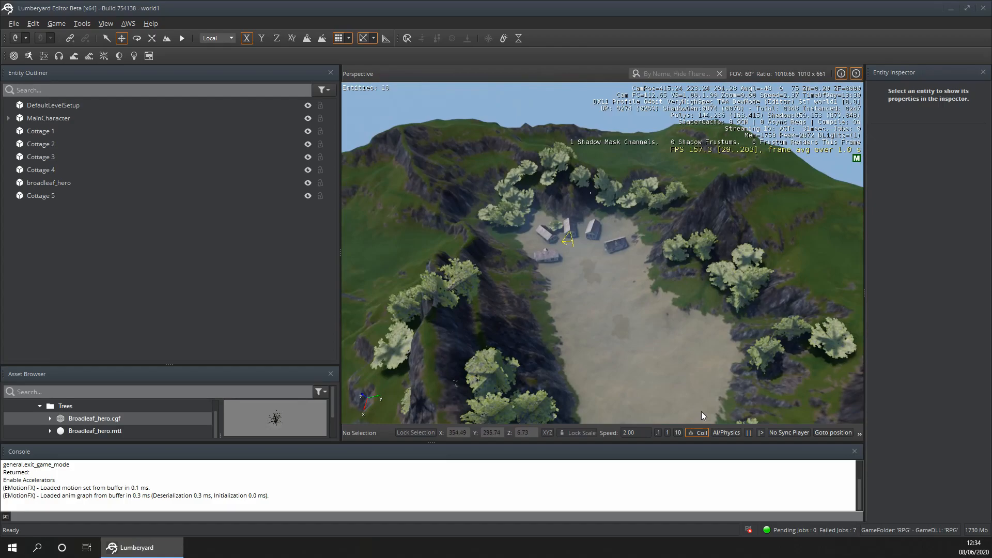
{"action": "right_click_drag", "start_coordinate": [669, 385], "coordinate": [667, 384]}
{"action": "key", "text": "w"}
{"action": "scroll", "coordinate": [660, 378], "scroll_direction": "up", "scroll_amount": 10}
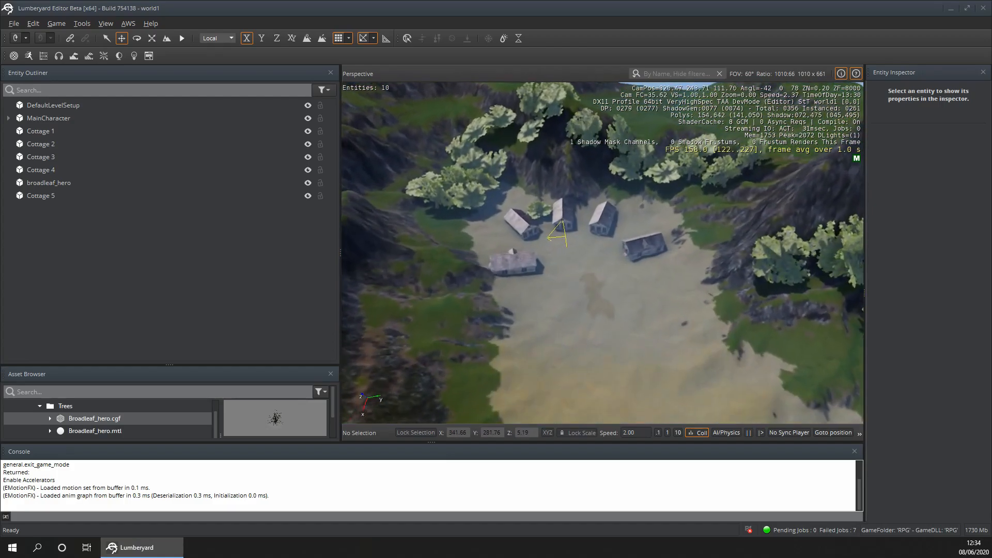
{"action": "right_click", "coordinate": [660, 377]}
{"action": "right_click", "coordinate": [579, 292]}
{"action": "left_click", "coordinate": [552, 280]}
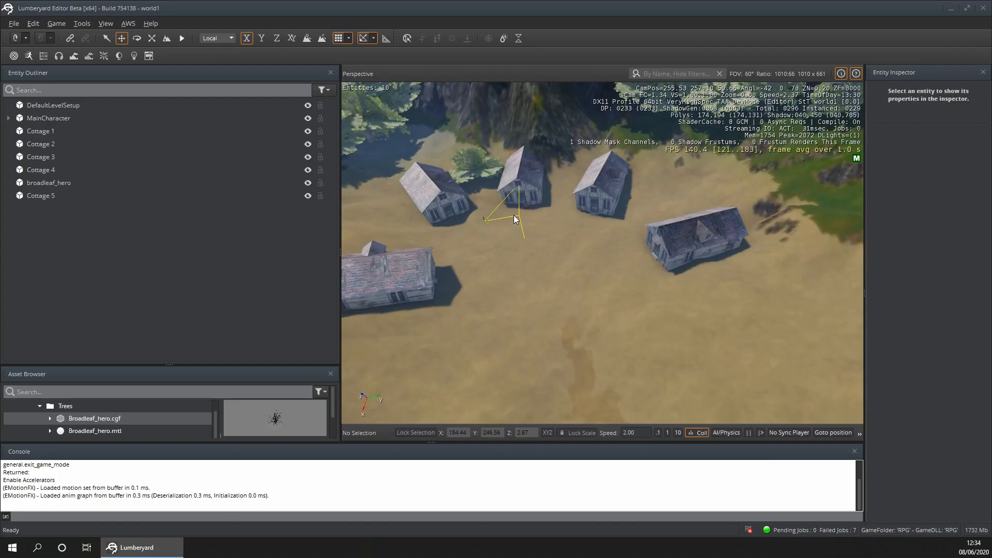
{"action": "right_click_drag", "start_coordinate": [489, 232], "coordinate": [621, 331]}
{"action": "right_click_drag", "start_coordinate": [611, 290], "coordinate": [279, 289]}
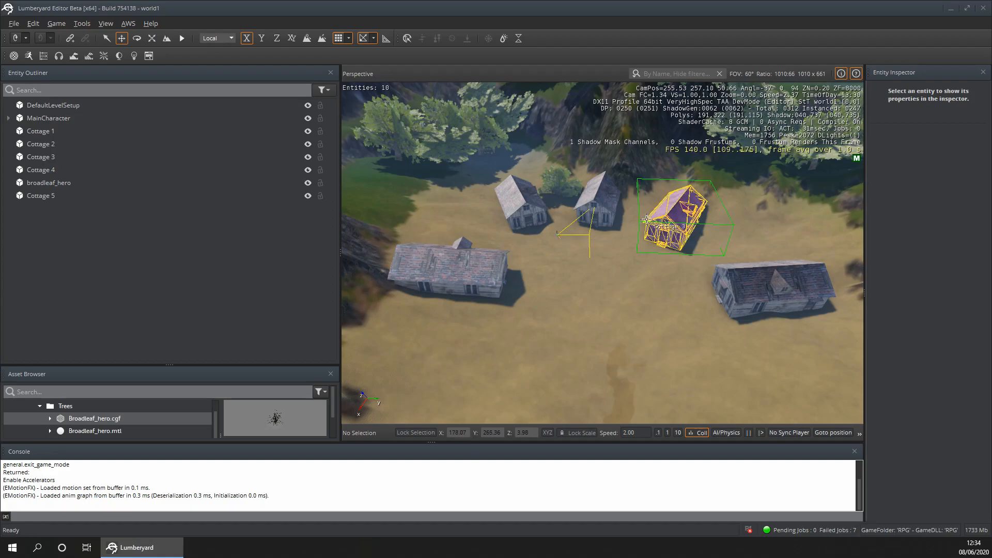
{"action": "right_click_drag", "start_coordinate": [600, 274], "coordinate": [531, 219]}
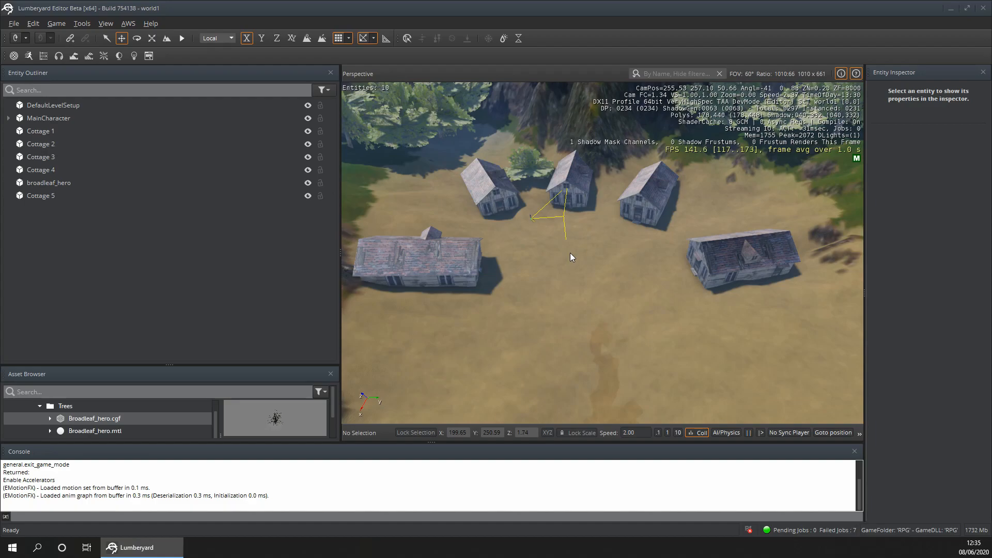
{"action": "scroll", "coordinate": [522, 225], "scroll_direction": "up", "scroll_amount": 5}
{"action": "scroll", "coordinate": [509, 216], "scroll_direction": "down", "scroll_amount": 3}
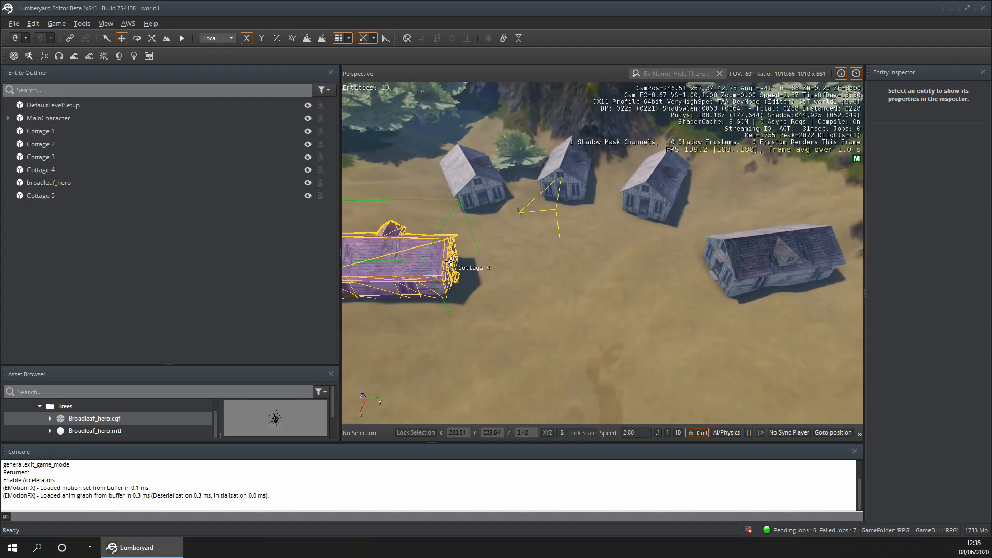
{"action": "scroll", "coordinate": [560, 285], "scroll_direction": "down", "scroll_amount": 5}
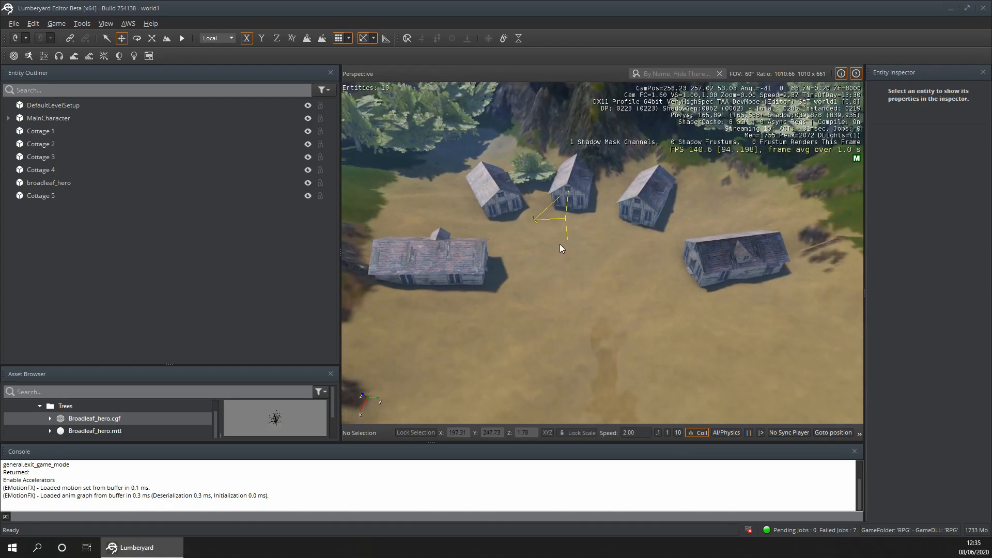
- Shift Cottage 4 and Cottage 5 slightly along their Y axes, closer to the row of three cottages
{"action": "left_click", "coordinate": [488, 279]}
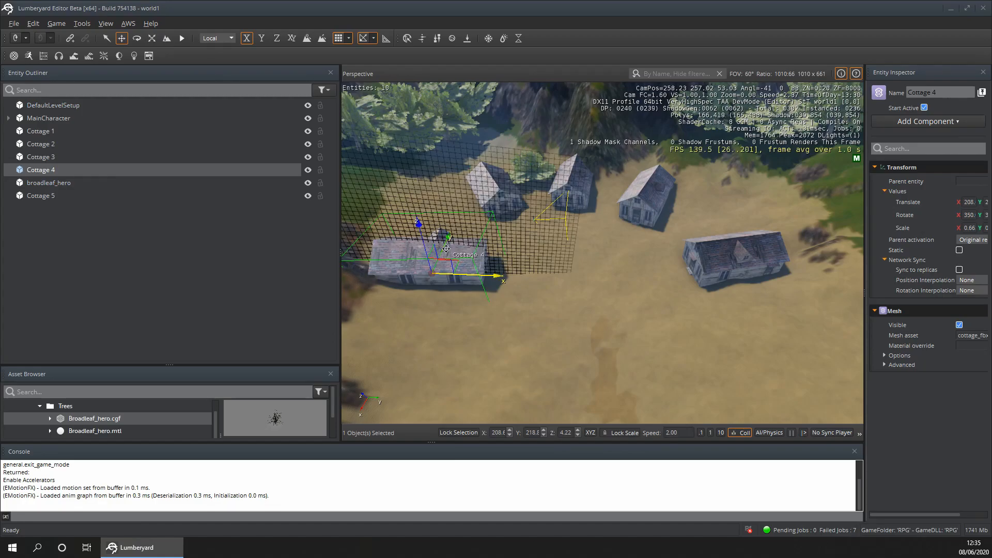
{"action": "left_click_drag", "start_coordinate": [444, 249], "coordinate": [451, 232]}
{"action": "left_click", "coordinate": [511, 339]}
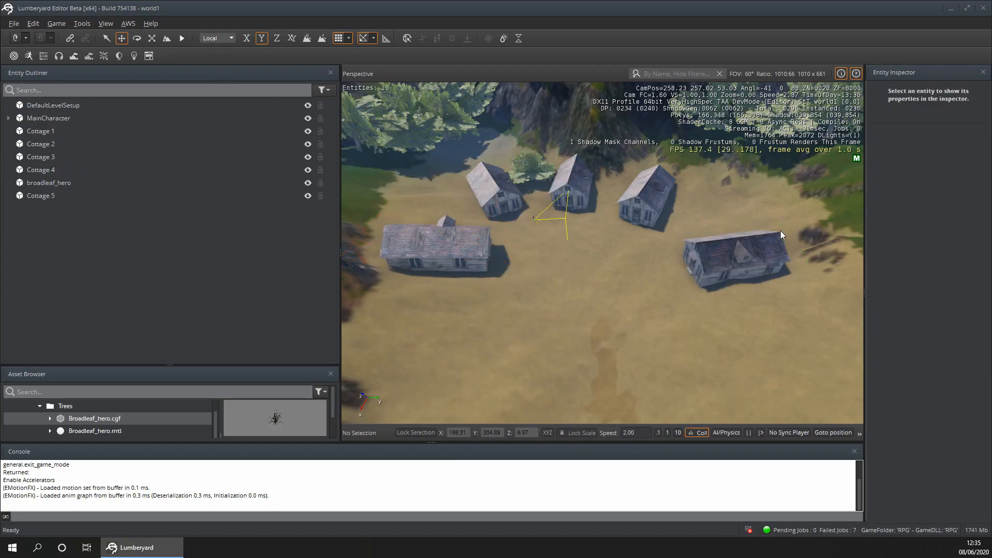
{"action": "left_click", "coordinate": [743, 247]}
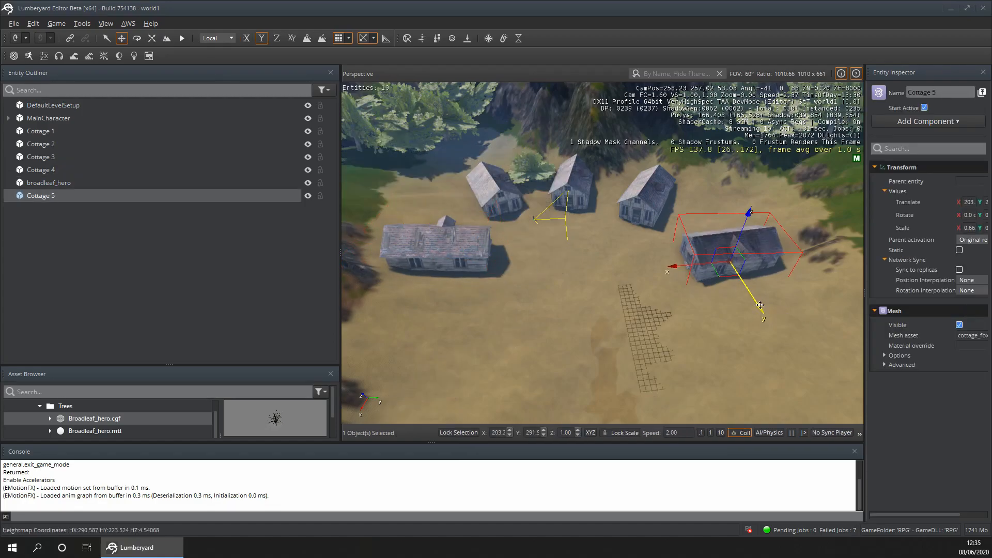
{"action": "left_click", "coordinate": [504, 328]}
- Create a new entity in the level and give it a Road component
{"action": "scroll", "coordinate": [508, 324], "scroll_direction": "down", "scroll_amount": 4}
{"action": "scroll", "coordinate": [507, 324], "scroll_direction": "down", "scroll_amount": 4}
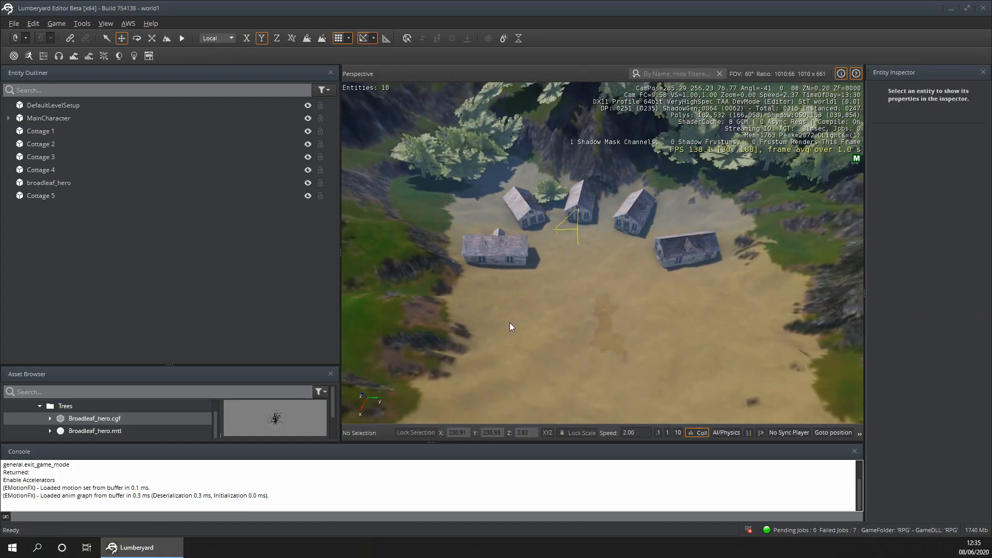
{"action": "right_click", "coordinate": [140, 262]}
{"action": "left_click", "coordinate": [171, 268]}
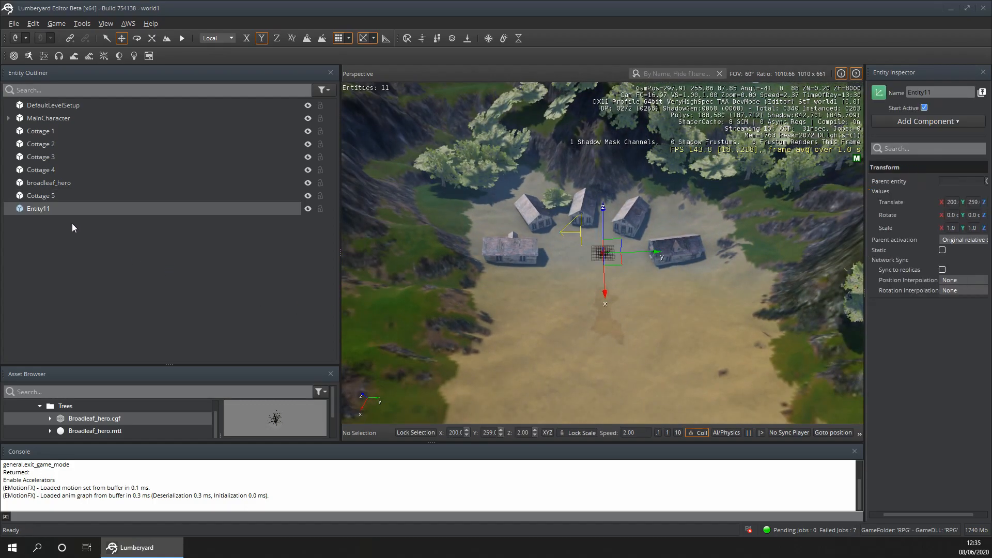
{"action": "left_click", "coordinate": [941, 124]}
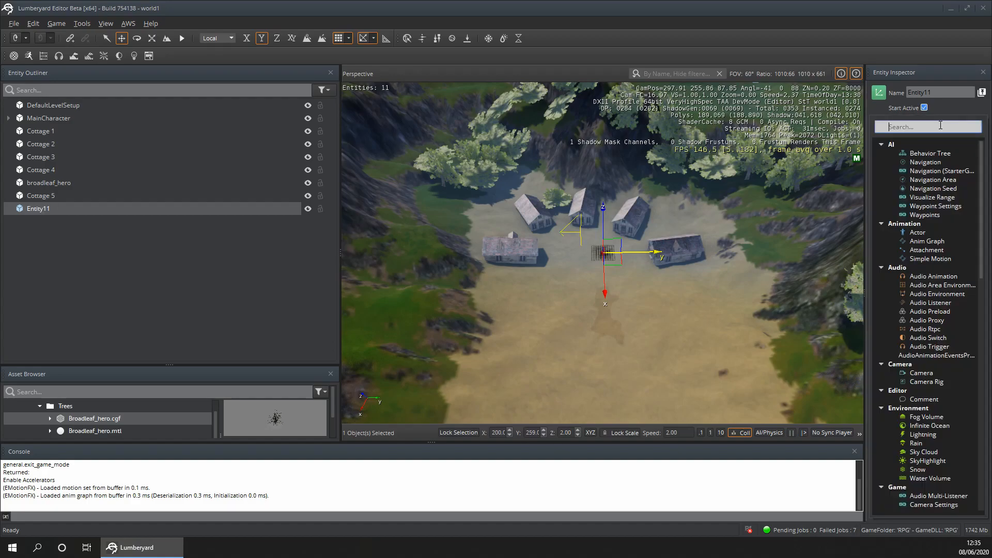
{"action": "scroll", "coordinate": [941, 243], "scroll_direction": "down", "scroll_amount": 15}
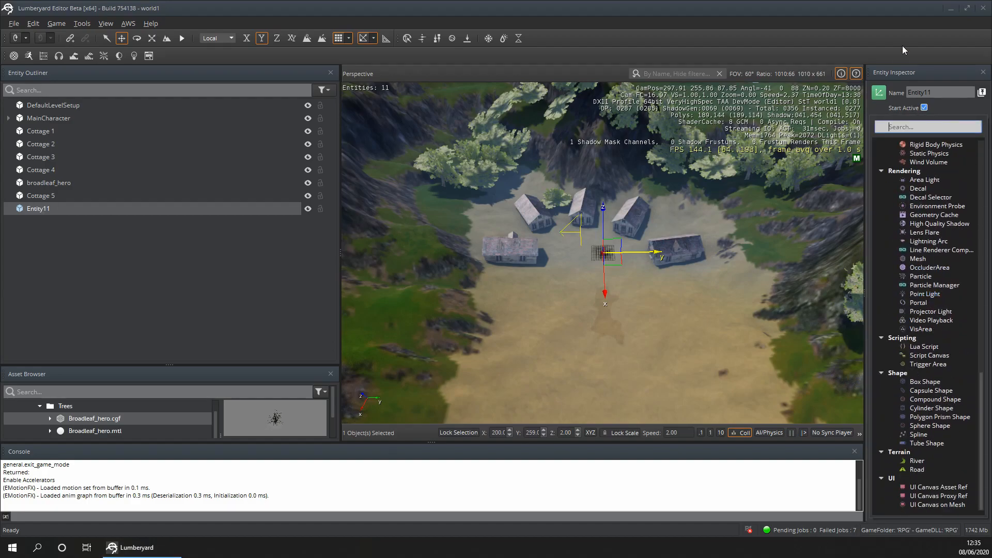
{"action": "left_click", "coordinate": [917, 470]}
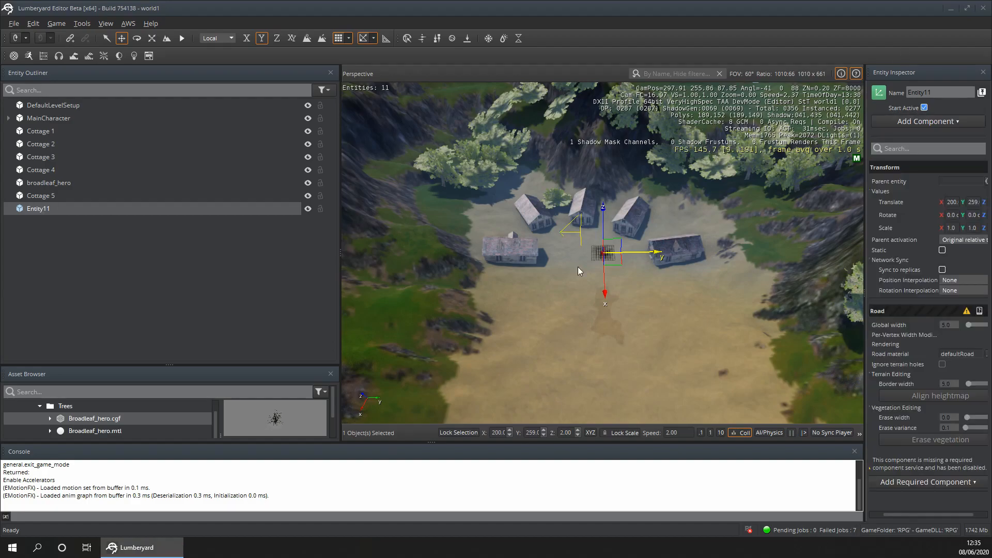
- Move the road entity across the open ground in front of the cottages to about X 208, Y 255
{"action": "left_click_drag", "start_coordinate": [614, 252], "coordinate": [590, 260]}
{"action": "scroll", "coordinate": [594, 268], "scroll_direction": "up", "scroll_amount": 2}
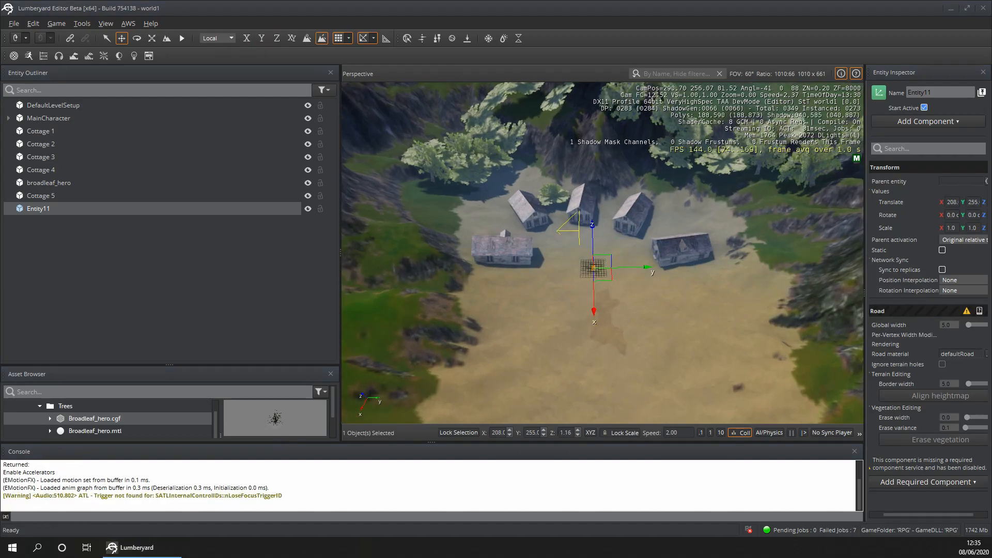
{"action": "left_click", "coordinate": [638, 289]}
{"action": "scroll", "coordinate": [615, 279], "scroll_direction": "up", "scroll_amount": 7}
{"action": "left_click", "coordinate": [31, 210]}
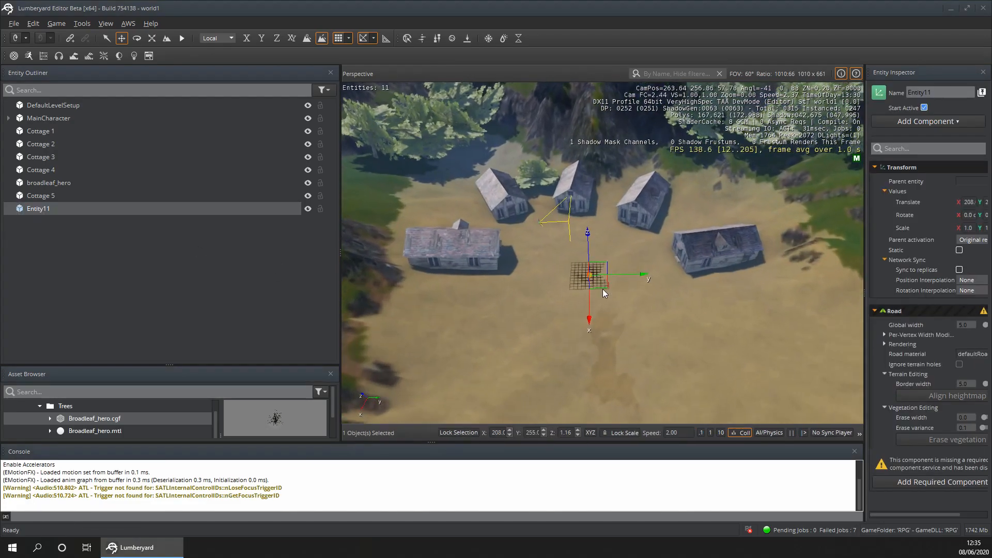
{"action": "scroll", "coordinate": [581, 290], "scroll_direction": "up", "scroll_amount": 10}
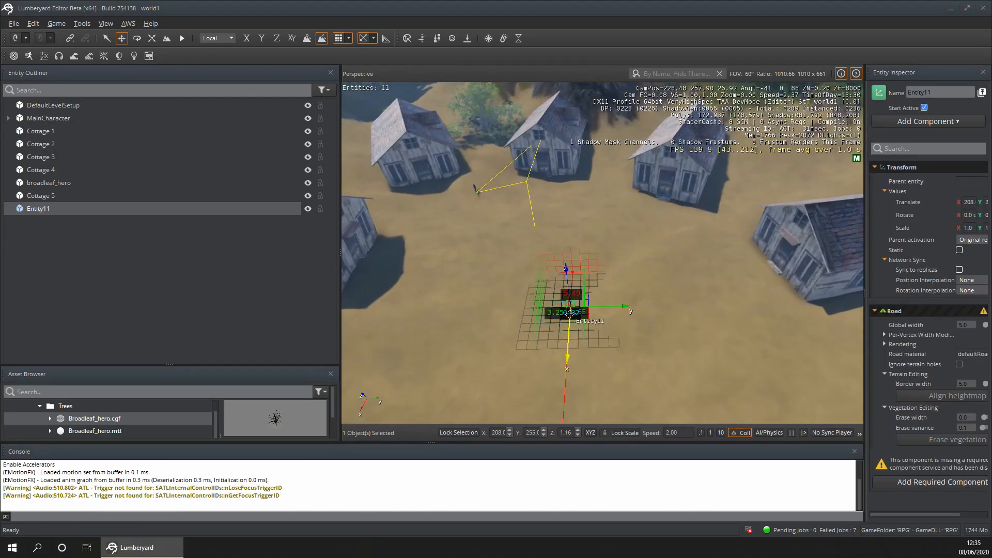
{"action": "scroll", "coordinate": [569, 308], "scroll_direction": "up", "scroll_amount": 4}
{"action": "right_click_drag", "start_coordinate": [575, 317], "coordinate": [465, 382]}
{"action": "scroll", "coordinate": [602, 254], "scroll_direction": "up", "scroll_amount": 5}
{"action": "right_click_drag", "start_coordinate": [602, 253], "coordinate": [409, 325]}
{"action": "key", "text": "s"}
- Add the required Spline component to the road entity and move it along its X axis to about X 202
{"action": "left_click", "coordinate": [934, 482]}
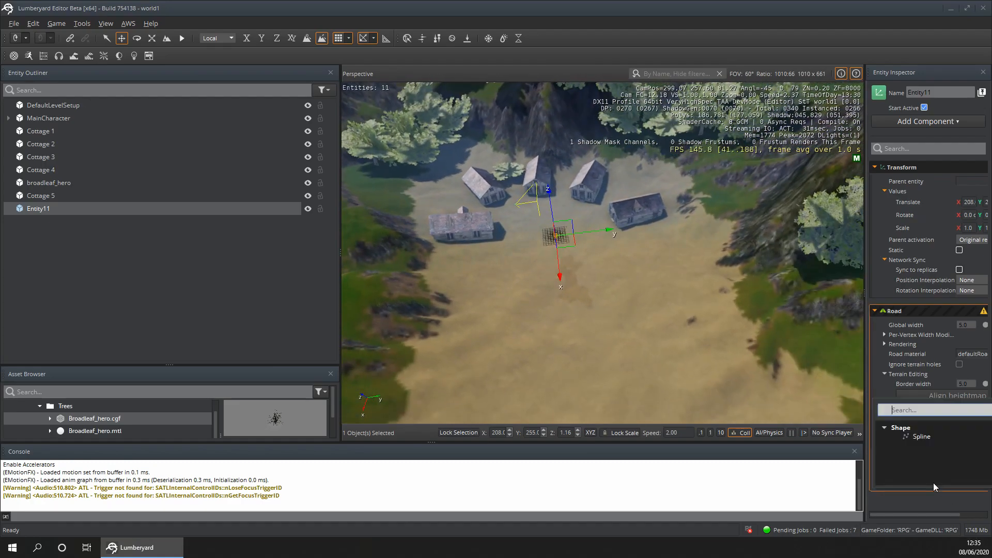
{"action": "left_click", "coordinate": [926, 437]}
{"action": "scroll", "coordinate": [553, 243], "scroll_direction": "up", "scroll_amount": 5}
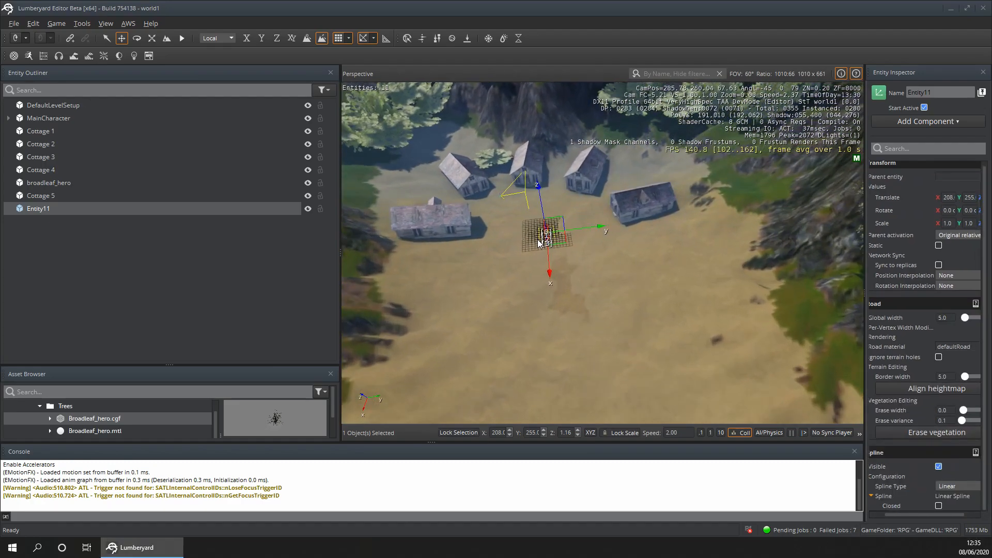
{"action": "scroll", "coordinate": [525, 241], "scroll_direction": "up", "scroll_amount": 2}
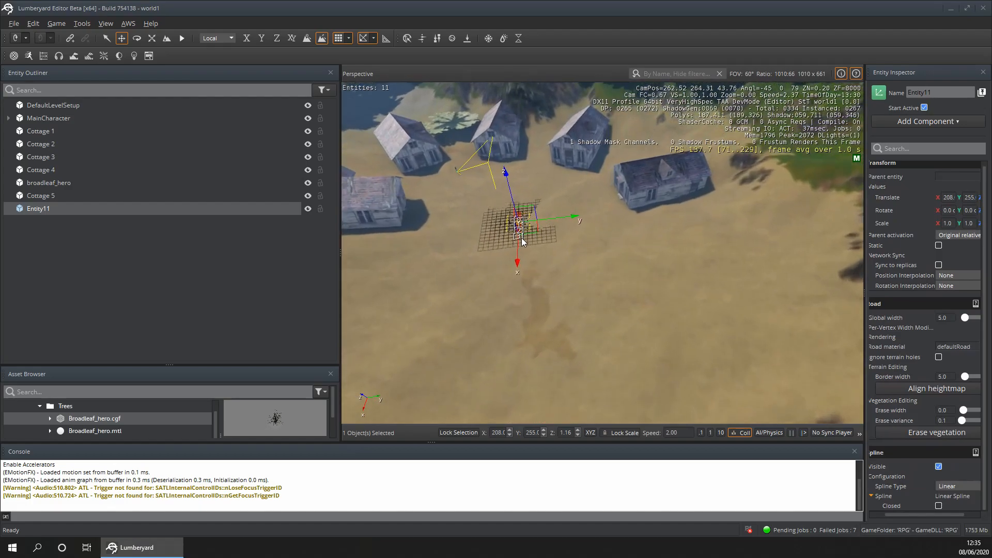
{"action": "left_click_drag", "start_coordinate": [516, 260], "coordinate": [510, 232]}
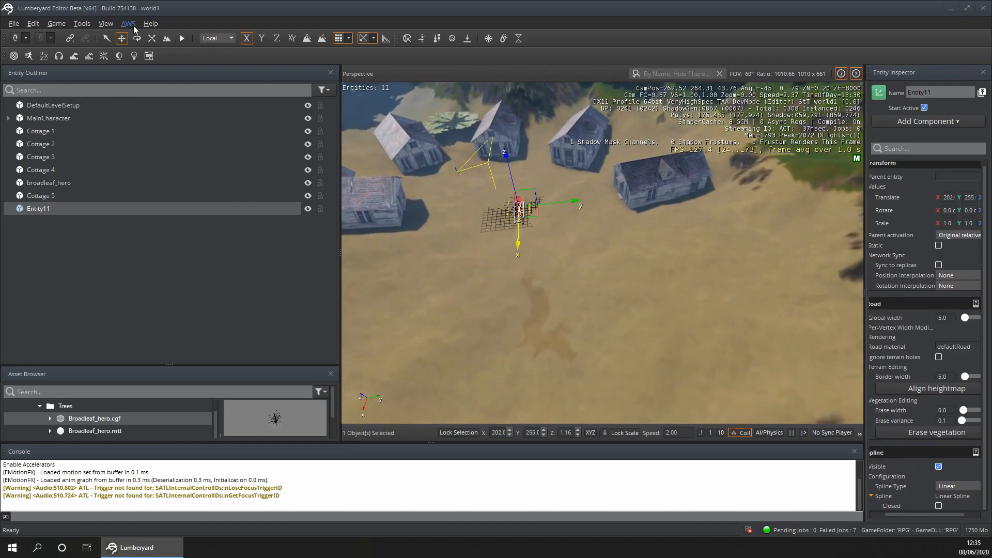
- Extend the road spline's end point away from the cottages and insert a vertex midway along the stretched section
{"action": "left_click", "coordinate": [106, 39]}
{"action": "left_click", "coordinate": [520, 220]}
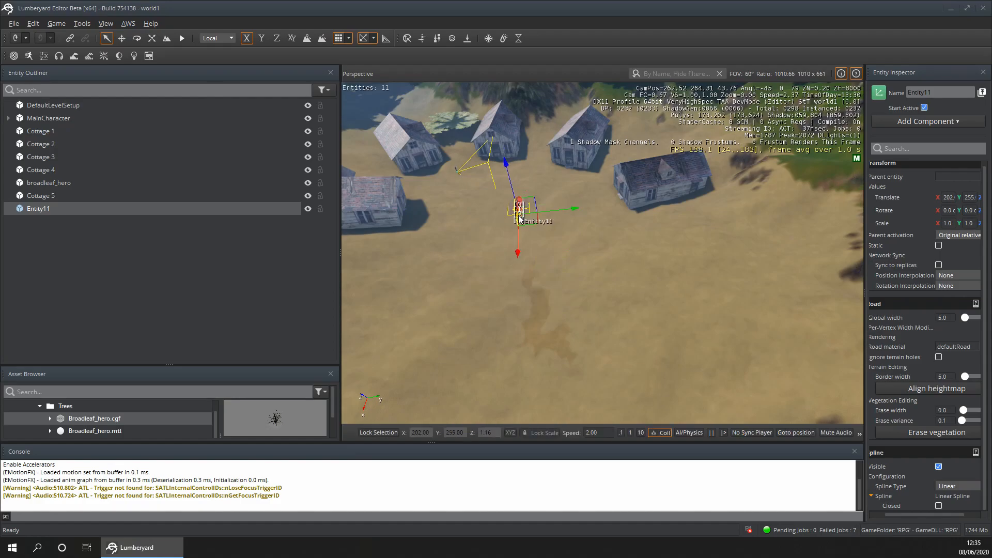
{"action": "left_click_drag", "start_coordinate": [519, 249], "coordinate": [494, 306]}
{"action": "left_click", "coordinate": [516, 251]}
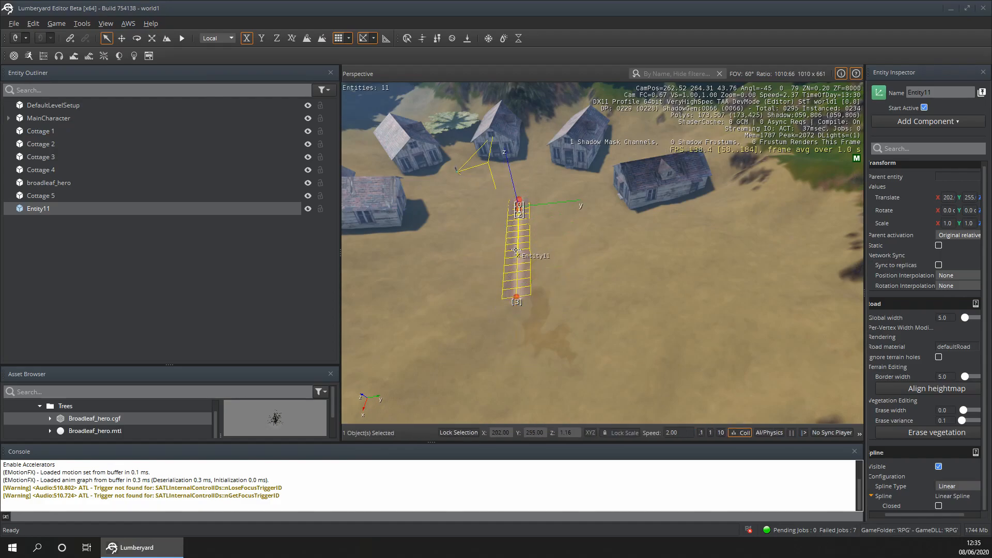
{"action": "left_click", "coordinate": [518, 254], "text": "ctrl"}
- Widen the road to a global width of about 16.37 and shift it along its Y axis to about Y 251
{"action": "scroll", "coordinate": [535, 269], "scroll_direction": "down", "scroll_amount": 4}
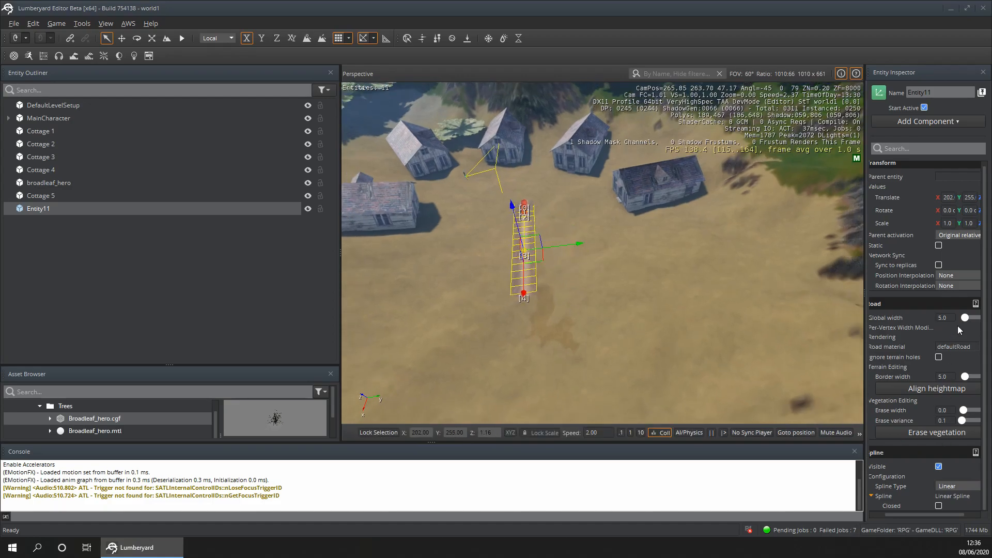
{"action": "left_click_drag", "start_coordinate": [964, 318], "coordinate": [977, 320]}
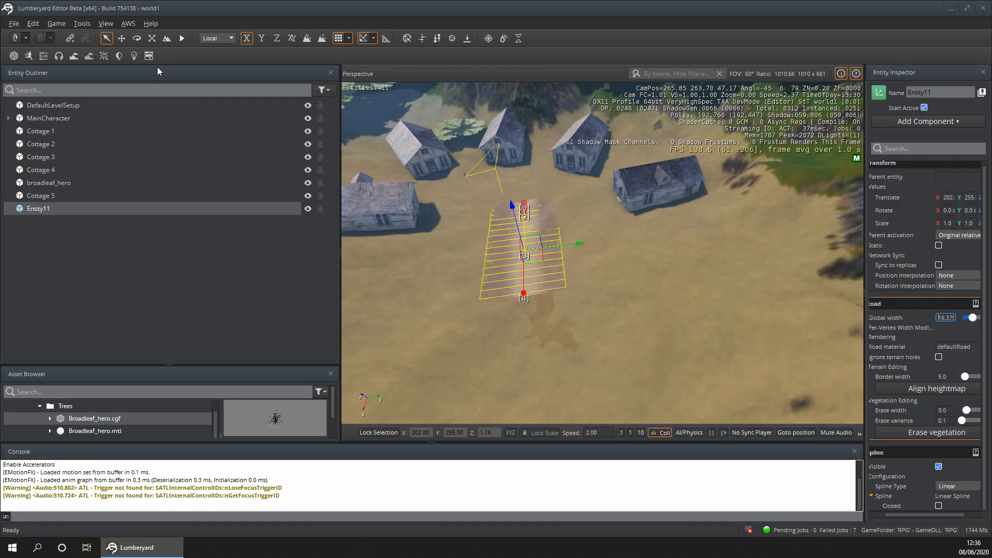
{"action": "left_click", "coordinate": [120, 41]}
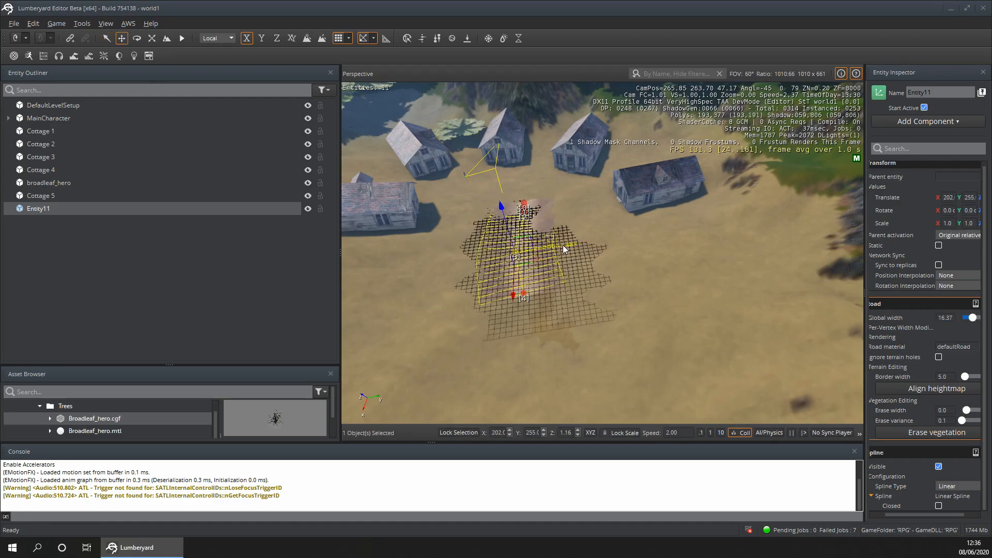
{"action": "left_click", "coordinate": [667, 306]}
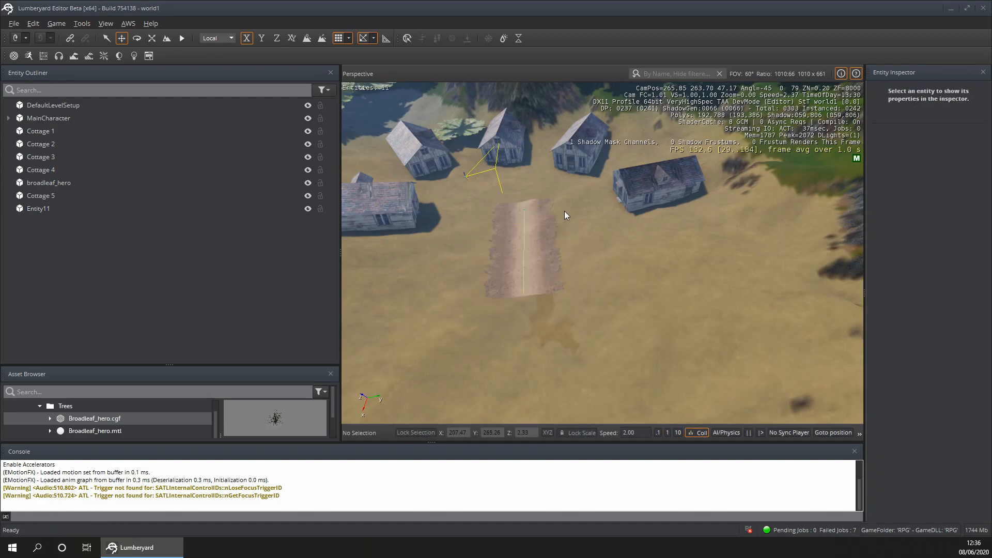
{"action": "left_click", "coordinate": [67, 209]}
{"action": "left_click_drag", "start_coordinate": [576, 206], "coordinate": [559, 207]}
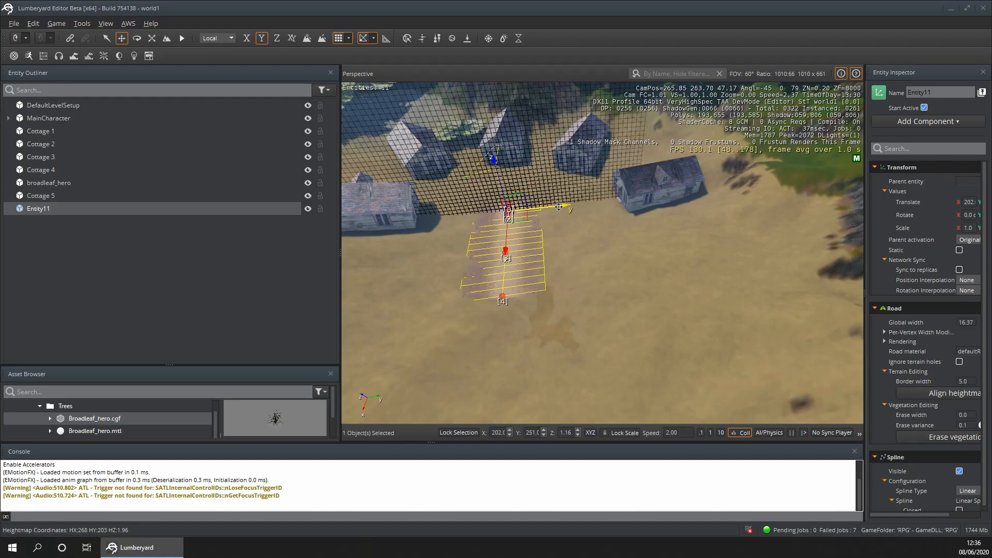
- Stretch the road's end vertex far down the sandy clearing, away from the cottages
{"action": "scroll", "coordinate": [506, 370], "scroll_direction": "down", "scroll_amount": 8}
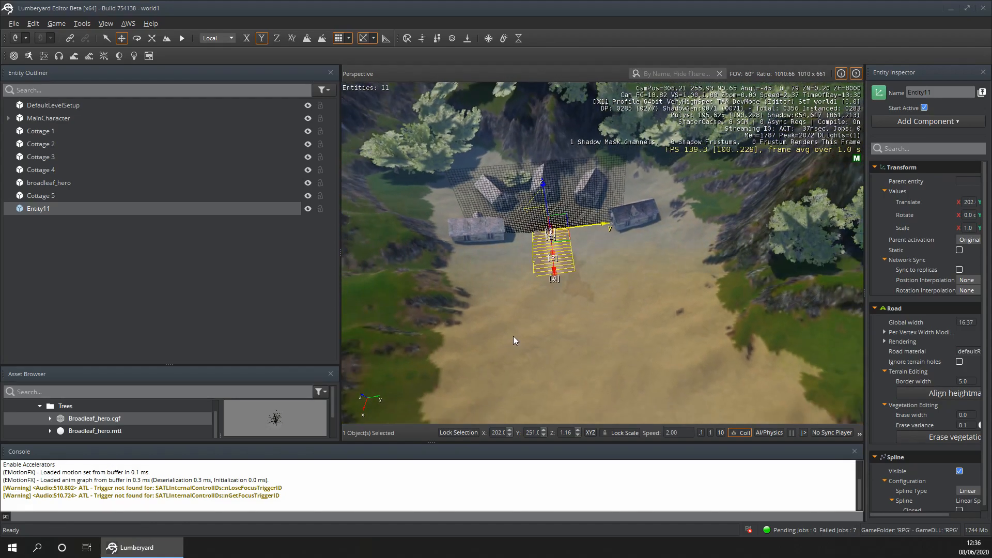
{"action": "scroll", "coordinate": [513, 340], "scroll_direction": "down", "scroll_amount": 2}
{"action": "left_click", "coordinate": [558, 276]}
{"action": "left_click_drag", "start_coordinate": [563, 314], "coordinate": [604, 423]}
{"action": "right_click_drag", "start_coordinate": [631, 283], "coordinate": [396, 285]}
{"action": "key", "text": "s"}
{"action": "key", "text": "d"}
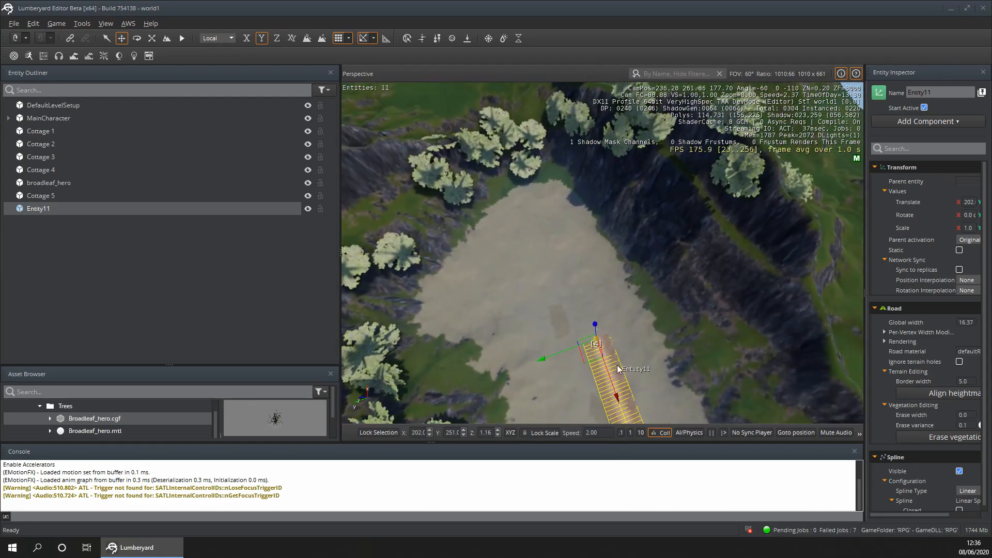
{"action": "left_click_drag", "start_coordinate": [613, 385], "coordinate": [499, 270]}
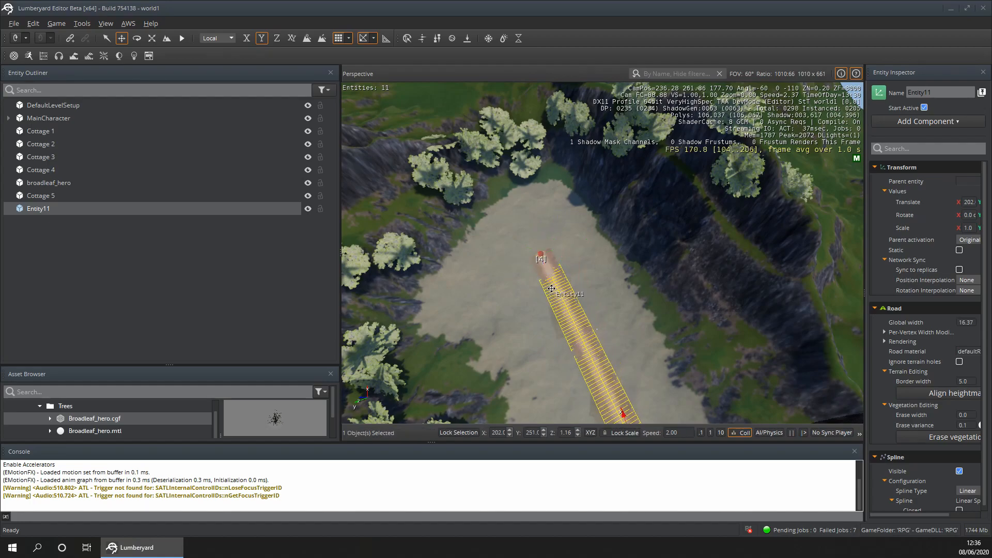
- Examine the road from above and along its length, checking how it runs from the cottages through the clearing
{"action": "left_click", "coordinate": [626, 318]}
{"action": "mouse_move", "coordinate": [626, 318]}
{"action": "right_mouse_down"}
{"action": "mouse_move", "coordinate": [904, 372]}
{"action": "mouse_move", "coordinate": [623, 302]}
{"action": "mouse_move", "coordinate": [605, 259]}
{"action": "mouse_move", "coordinate": [537, 261]}
{"action": "mouse_move", "coordinate": [480, 222]}
{"action": "mouse_move", "coordinate": [414, 209]}
{"action": "mouse_move", "coordinate": [357, 243]}
{"action": "mouse_move", "coordinate": [259, 217]}
{"action": "mouse_move", "coordinate": [269, 150]}
{"action": "mouse_move", "coordinate": [633, 168]}
{"action": "mouse_move", "coordinate": [625, 126]}
{"action": "mouse_move", "coordinate": [615, 121]}
{"action": "mouse_move", "coordinate": [362, 207]}
{"action": "mouse_move", "coordinate": [357, 134]}
{"action": "mouse_move", "coordinate": [600, 160]}
{"action": "mouse_move", "coordinate": [370, 137]}
{"action": "mouse_move", "coordinate": [375, 121]}
{"action": "mouse_move", "coordinate": [290, 207]}
{"action": "mouse_move", "coordinate": [206, 222]}
{"action": "mouse_move", "coordinate": [150, 212]}
{"action": "mouse_move", "coordinate": [619, 310]}
{"action": "right_mouse_up"}
{"action": "key", "text": "w"}
{"action": "key", "text": "w"}
{"action": "key", "text": "w"}
{"action": "key", "text": "w"}
{"action": "key", "text": "w"}
{"action": "key", "text": "s"}
{"action": "scroll", "coordinate": [623, 313], "scroll_direction": "down", "scroll_amount": 5}
{"action": "scroll", "coordinate": [623, 313], "scroll_direction": "up", "scroll_amount": 5}
{"action": "scroll", "coordinate": [624, 312], "scroll_direction": "down", "scroll_amount": 5}
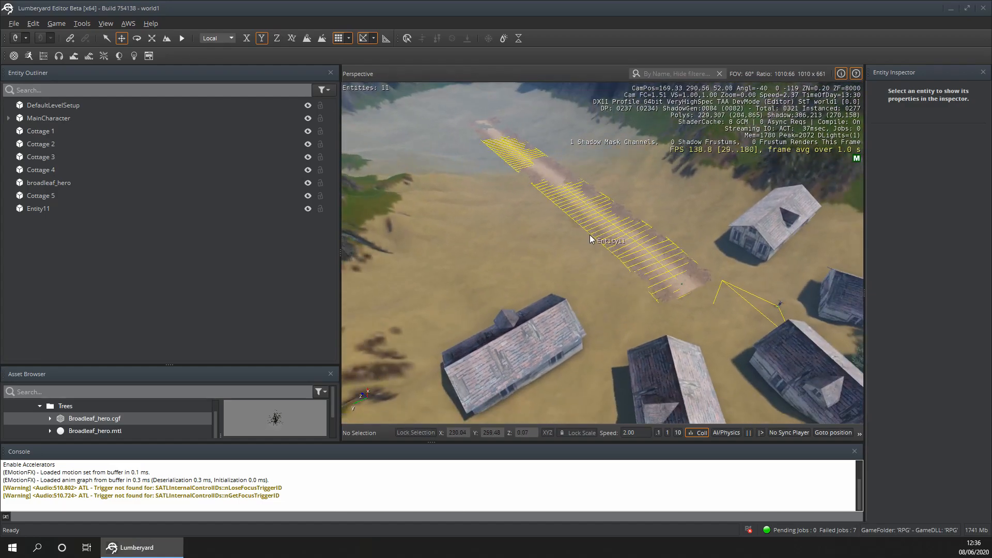
{"action": "mouse_move", "coordinate": [568, 248]}
{"action": "right_mouse_down"}
{"action": "mouse_move", "coordinate": [449, 274]}
{"action": "mouse_move", "coordinate": [509, 248]}
{"action": "mouse_move", "coordinate": [596, 241]}
{"action": "mouse_move", "coordinate": [602, 274]}
{"action": "mouse_move", "coordinate": [393, 217]}
{"action": "mouse_move", "coordinate": [368, 227]}
{"action": "mouse_move", "coordinate": [346, 210]}
{"action": "mouse_move", "coordinate": [567, 242]}
{"action": "right_mouse_up"}
{"action": "key", "text": "s"}
{"action": "key", "text": "s"}
{"action": "key", "text": "a"}
{"action": "key", "text": "w"}
{"action": "key", "text": "w"}
- Examine the dirt road's full length and its position relative to the cottages from high above the clearing
{"action": "key", "text": "s"}
{"action": "key", "text": "w"}
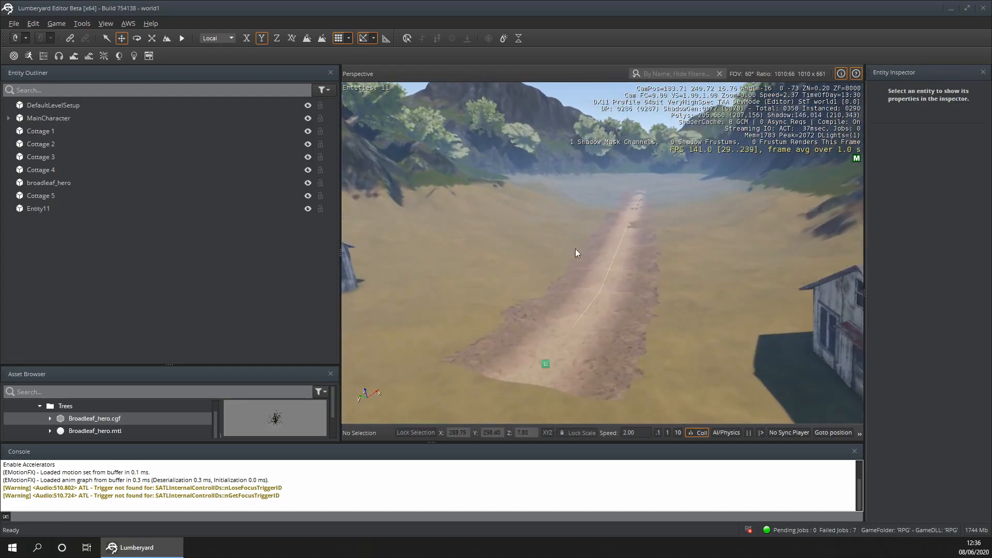
{"action": "right_click_drag", "start_coordinate": [663, 250], "coordinate": [357, 310]}
{"action": "key", "text": "w"}
{"action": "key", "text": "w"}
{"action": "key", "text": "w"}
{"action": "key", "text": "s"}
{"action": "right_click_drag", "start_coordinate": [442, 338], "coordinate": [437, 340]}
{"action": "key", "text": "d"}
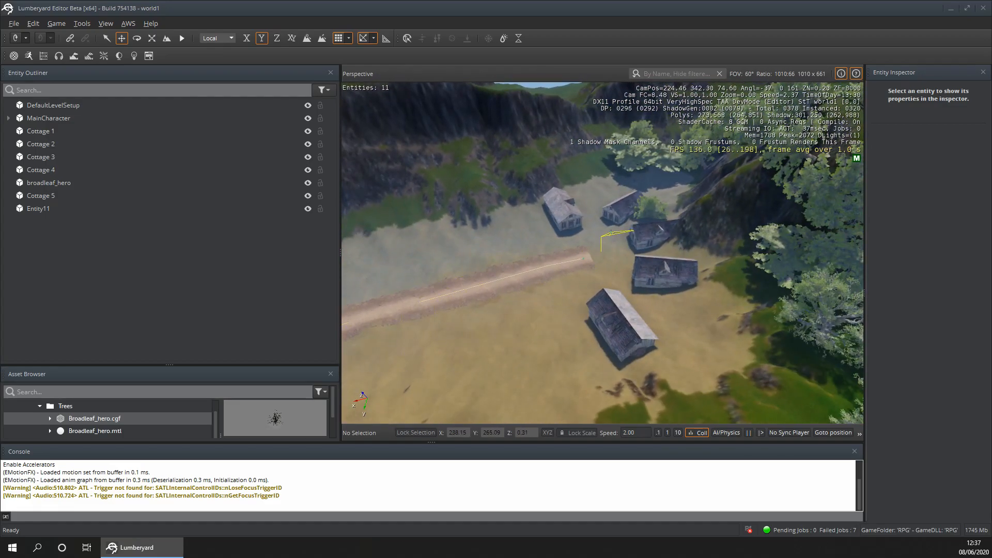
{"action": "right_click_drag", "start_coordinate": [503, 242], "coordinate": [383, 248]}
{"action": "mouse_move", "coordinate": [614, 280]}
{"action": "right_mouse_down"}
{"action": "mouse_move", "coordinate": [537, 268]}
{"action": "mouse_move", "coordinate": [614, 280]}
{"action": "right_mouse_up"}
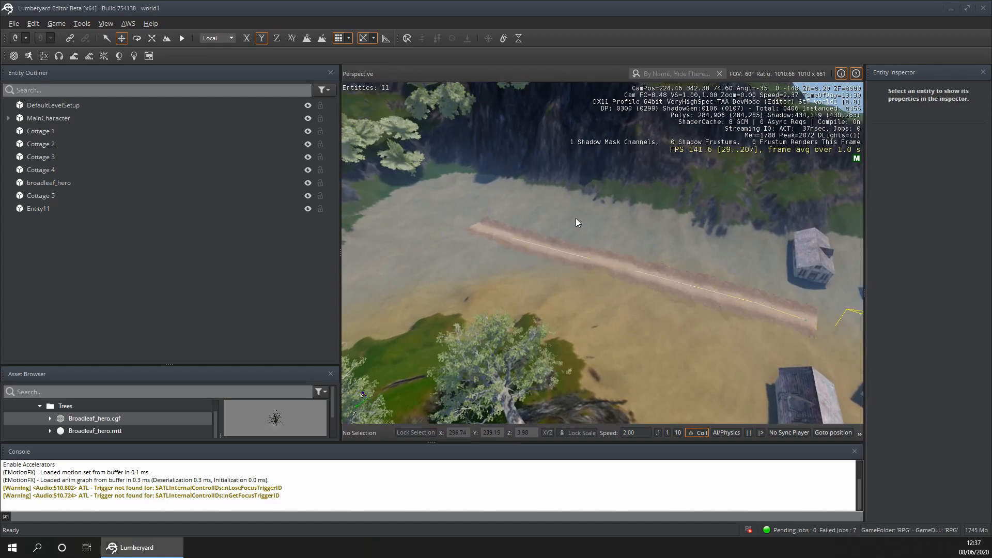
{"action": "right_click_drag", "start_coordinate": [620, 321], "coordinate": [863, 281]}
{"action": "key", "text": "w"}
{"action": "key", "text": "a"}
{"action": "key", "text": "s"}
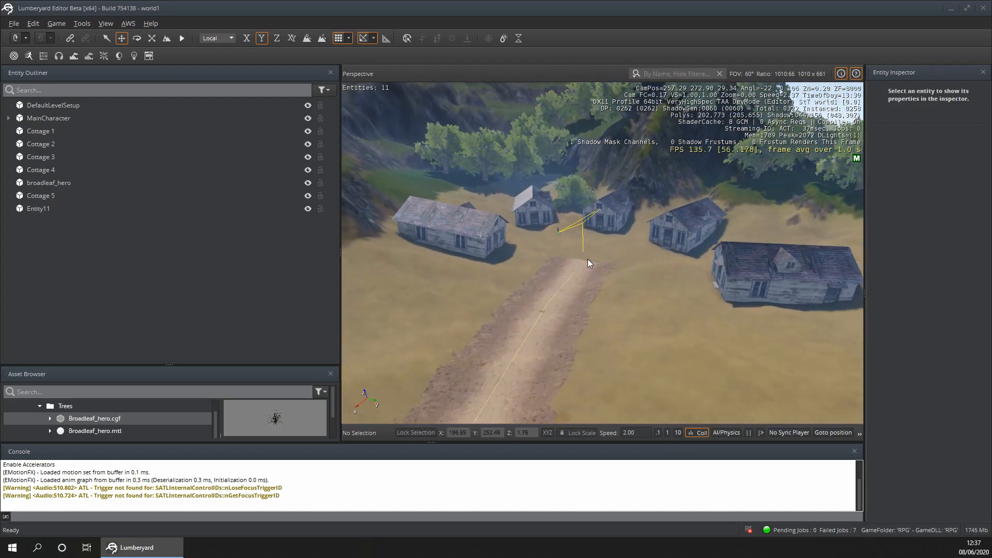
- Examine the road's end near the settlement, the main character's spot and the cottages at ground level
{"action": "right_click_drag", "start_coordinate": [600, 236], "coordinate": [585, 266]}
{"action": "key", "text": "w"}
{"action": "key", "text": "d"}
{"action": "key", "text": "s"}
{"action": "key", "text": "a"}
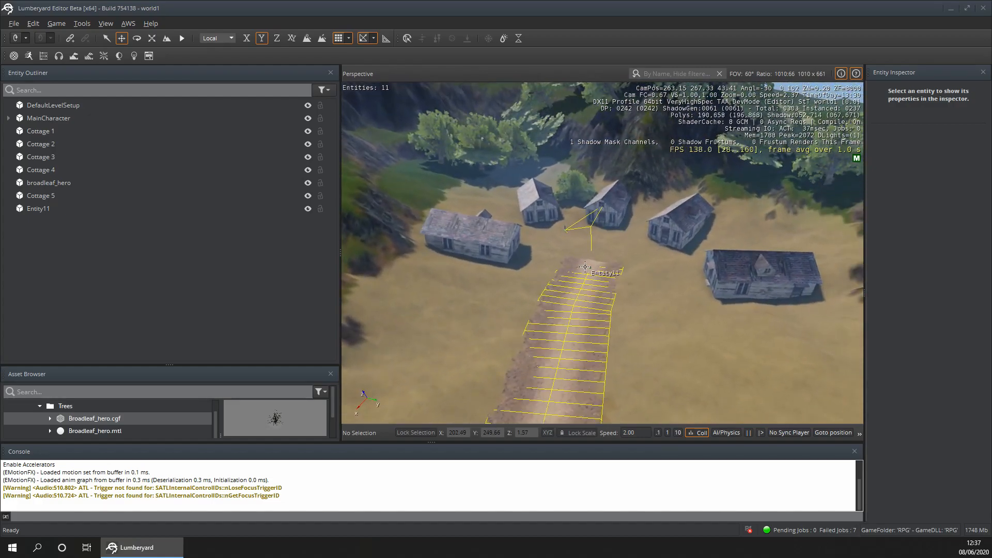
{"action": "key", "text": "w"}
{"action": "right_click_drag", "start_coordinate": [614, 268], "coordinate": [600, 247]}
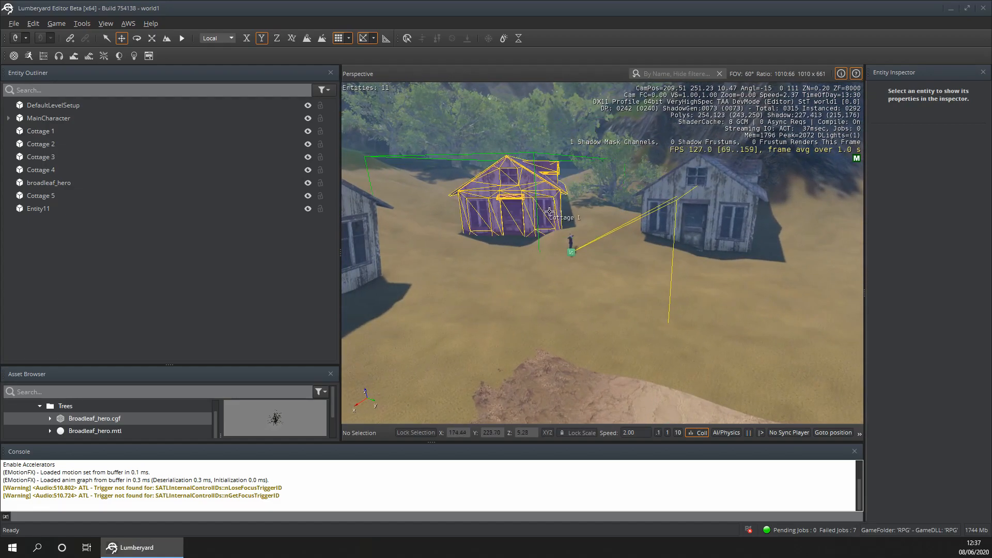
{"action": "right_click_drag", "start_coordinate": [551, 281], "coordinate": [523, 256]}
{"action": "key", "text": "w"}
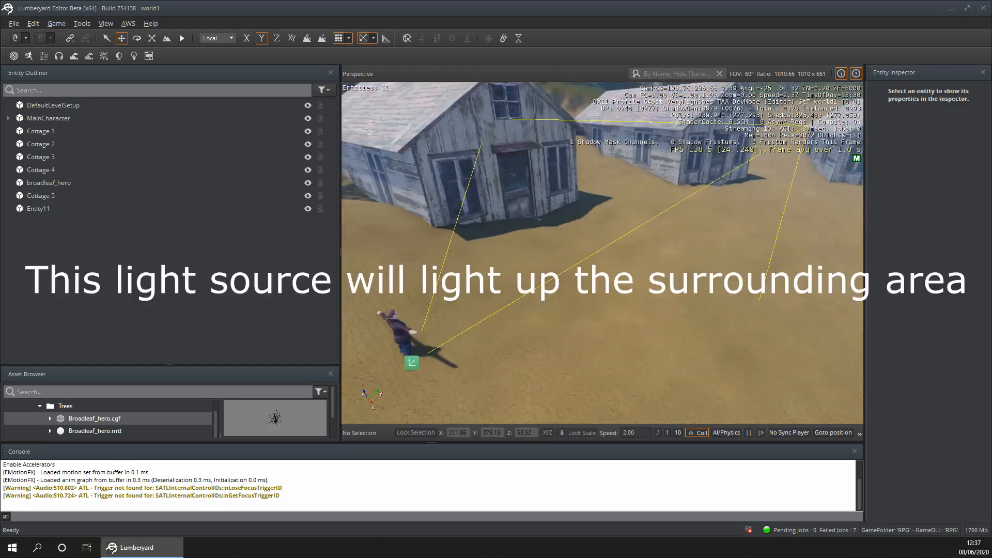
- Examine the whole settlement layout from above, including how the five cottages and the tree surround the road's end
{"action": "key", "text": "s"}
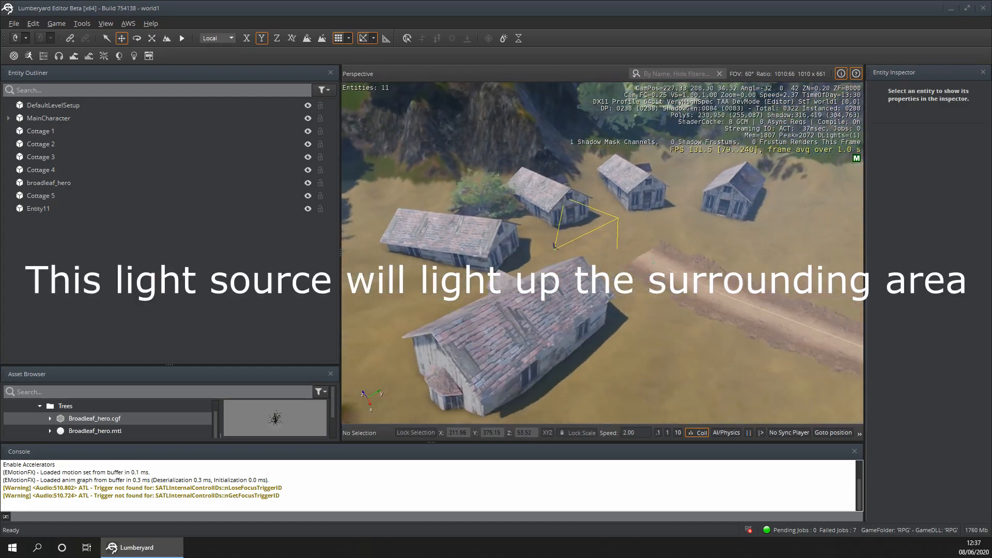
{"action": "right_click_drag", "start_coordinate": [603, 253], "coordinate": [532, 248]}
{"action": "key", "text": "s"}
{"action": "key", "text": "d"}
{"action": "key", "text": "s"}
{"action": "mouse_move", "coordinate": [602, 253]}
{"action": "right_mouse_down"}
{"action": "mouse_move", "coordinate": [613, 261]}
{"action": "mouse_move", "coordinate": [639, 252]}
{"action": "mouse_move", "coordinate": [620, 249]}
{"action": "right_mouse_up"}
{"action": "key", "text": "w"}
{"action": "key", "text": "s"}
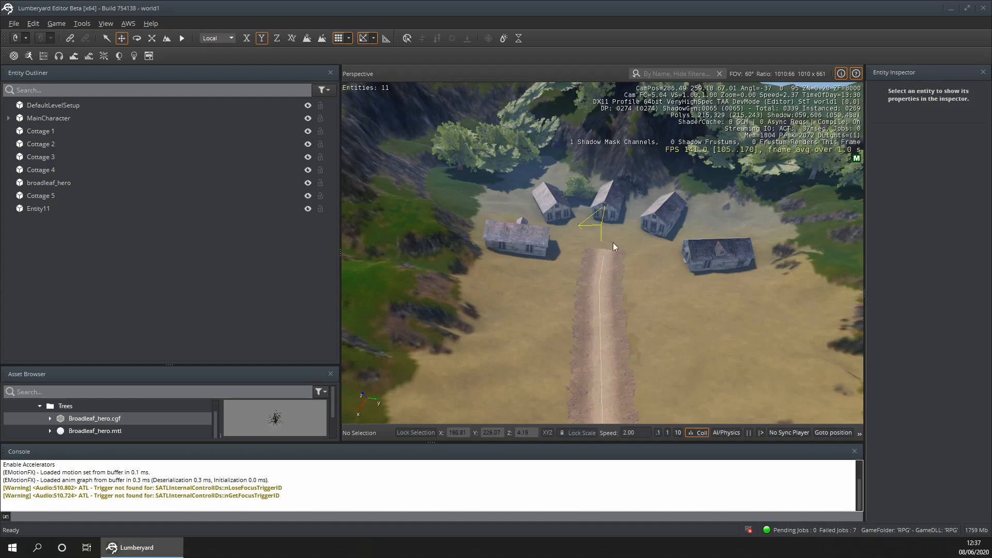
{"action": "key", "text": "w"}
{"action": "right_click_drag", "start_coordinate": [686, 340], "coordinate": [659, 342]}
{"action": "key", "text": "w"}
{"action": "key", "text": "d"}
{"action": "key", "text": "s"}
{"action": "key", "text": "a"}
{"action": "key", "text": "s"}
{"action": "key", "text": "d"}
{"action": "key", "text": "w"}
{"action": "key", "text": "a"}
{"action": "key", "text": "s"}
{"action": "right_click_drag", "start_coordinate": [543, 254], "coordinate": [541, 229]}
{"action": "key", "text": "w"}
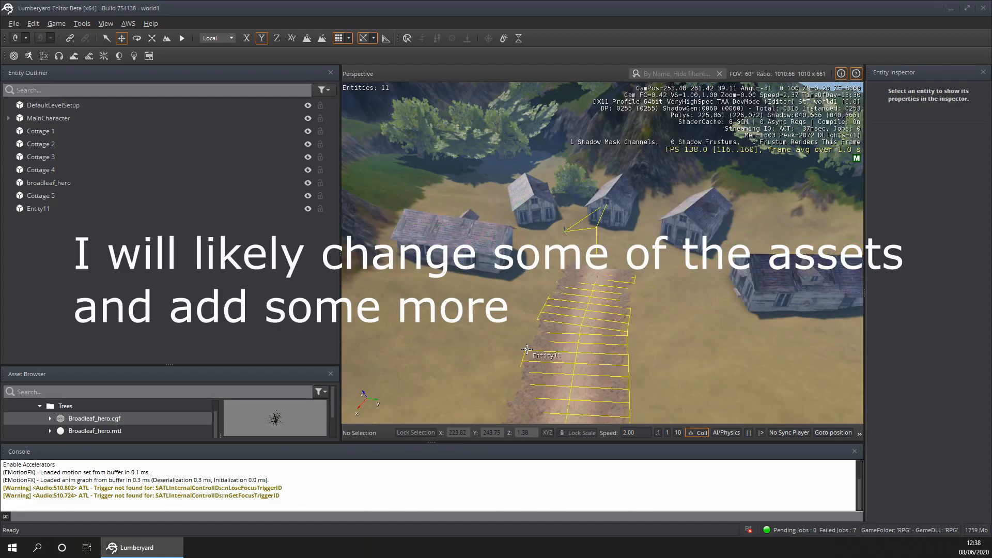
- Rename the road entity, Entity11, as Road
{"action": "left_click", "coordinate": [38, 211]}
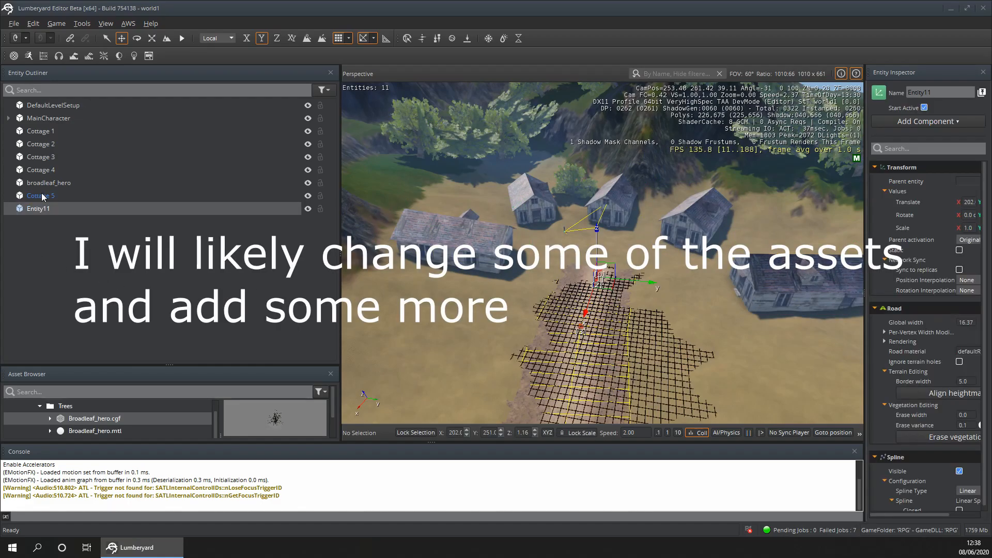
{"action": "right_click", "coordinate": [42, 208]}
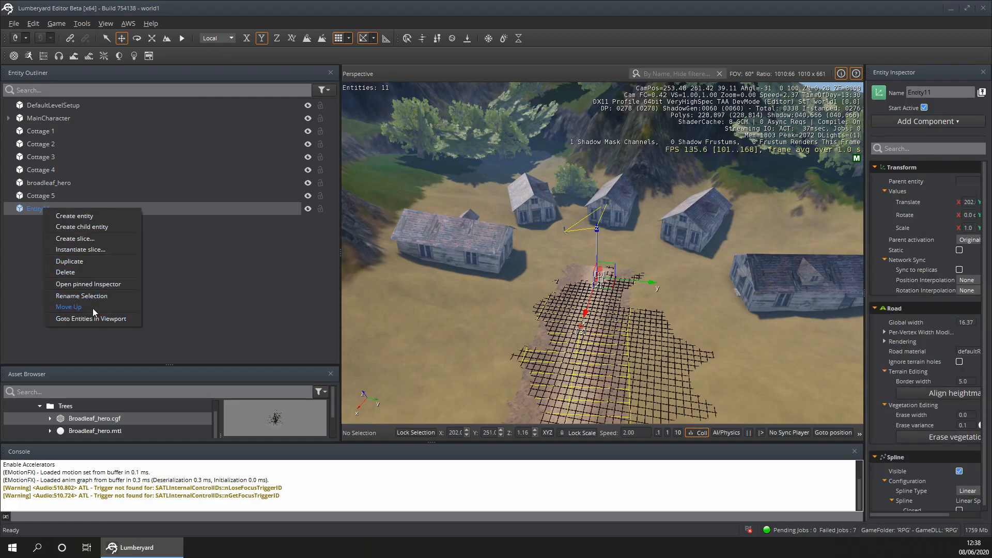
{"action": "double_click", "coordinate": [32, 211]}
{"action": "type", "text": "Ro"}
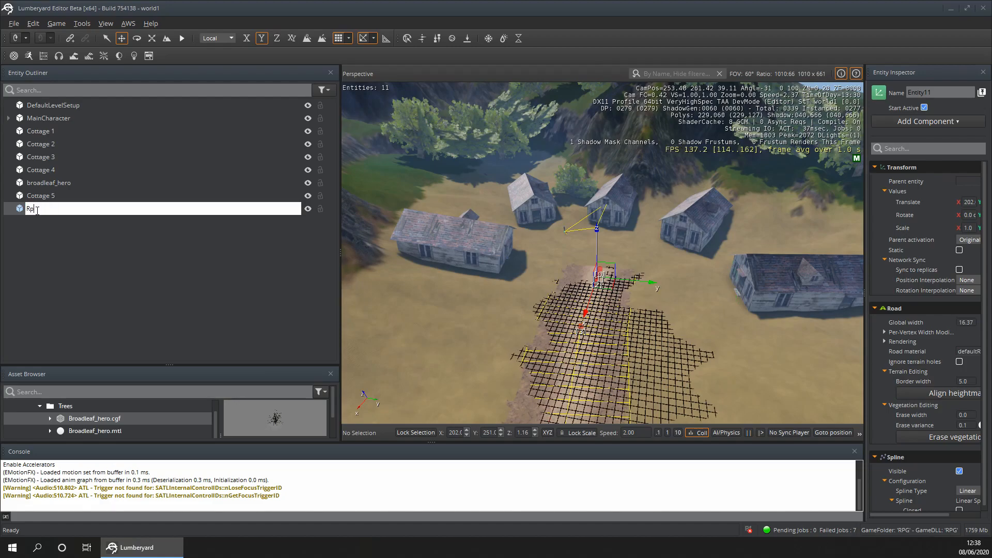
{"action": "key", "text": "Return"}
{"action": "mouse_move", "coordinate": [41, 196]}
{"action": "left_mouse_down"}
{"action": "mouse_move", "coordinate": [43, 175]}
{"action": "mouse_move", "coordinate": [42, 193]}
{"action": "left_mouse_up"}
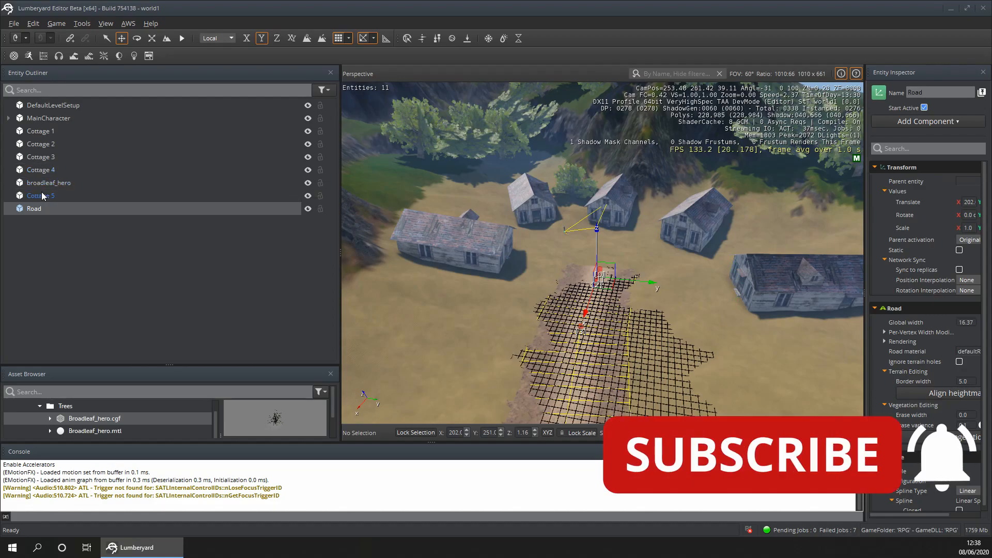
- Create a new empty top-level entity and name it Village
{"action": "left_click", "coordinate": [96, 261]}
{"action": "right_click", "coordinate": [96, 262]}
{"action": "left_click", "coordinate": [110, 265]}
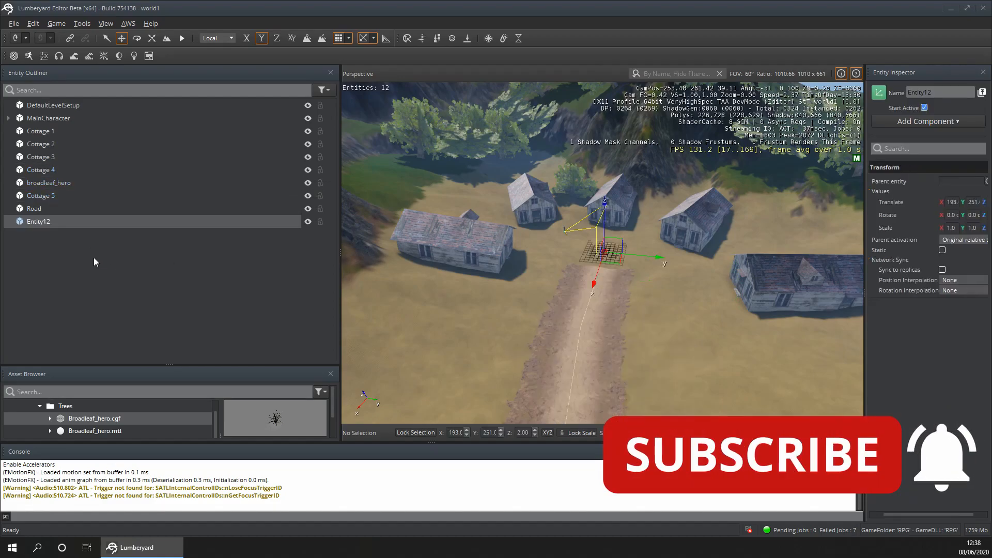
{"action": "double_click", "coordinate": [39, 222]}
{"action": "type", "text": "Villa"}
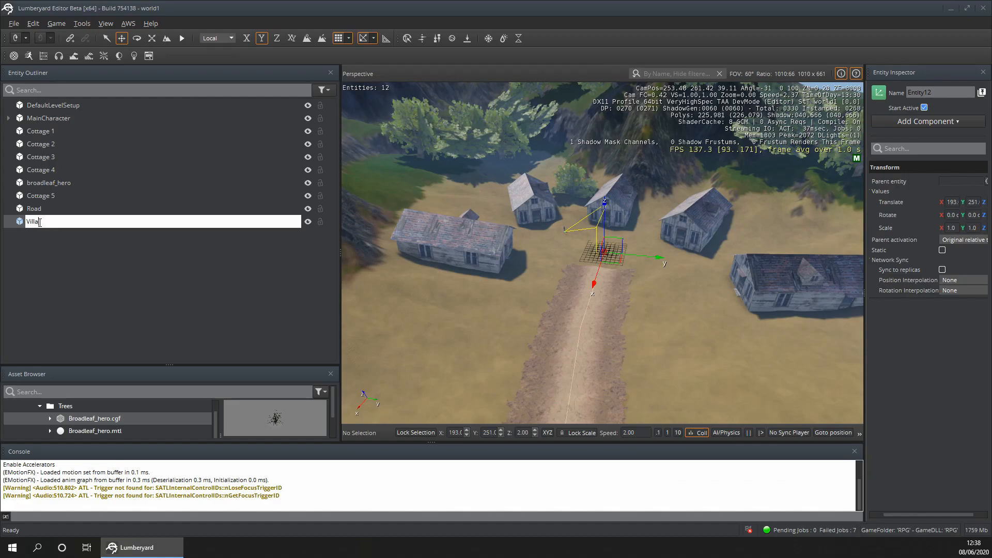
{"action": "type", "text": "ge"}
{"action": "key", "text": "Return"}
- Make Cottage 1 to Cottage 5 and broadleaf_hero children of the Village entity
{"action": "left_click", "coordinate": [60, 276]}
{"action": "left_click", "coordinate": [51, 197]}
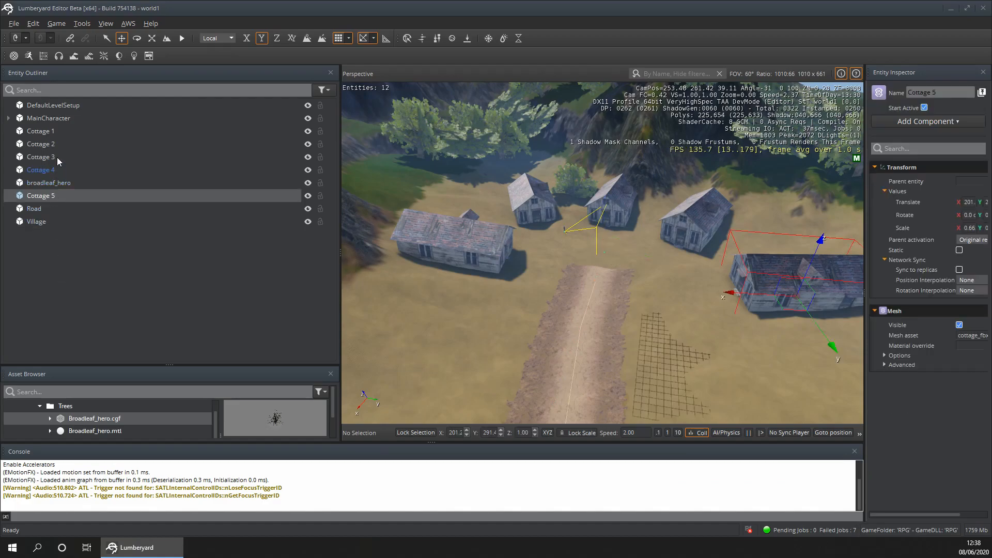
{"action": "left_click", "coordinate": [54, 131], "text": "shift"}
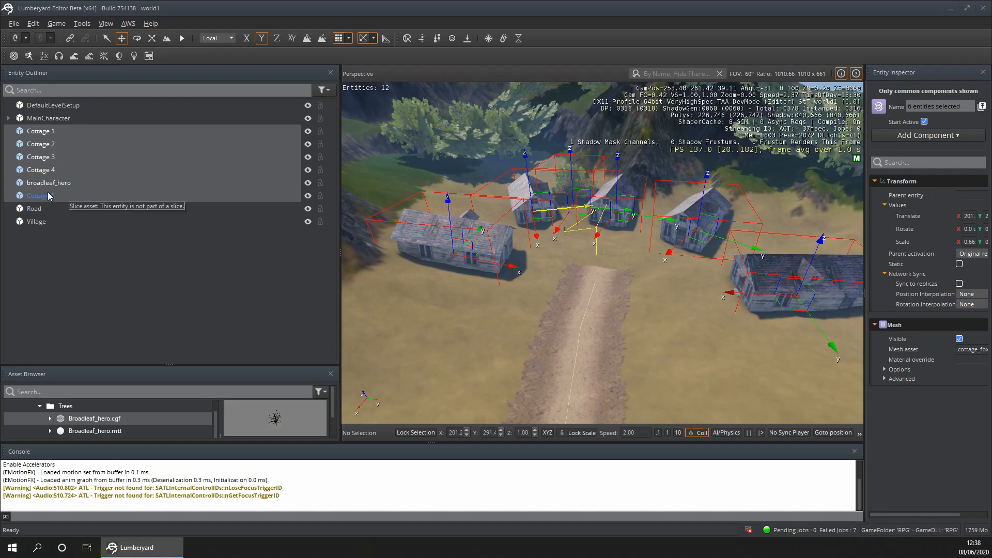
{"action": "left_click_drag", "start_coordinate": [38, 165], "coordinate": [44, 222]}
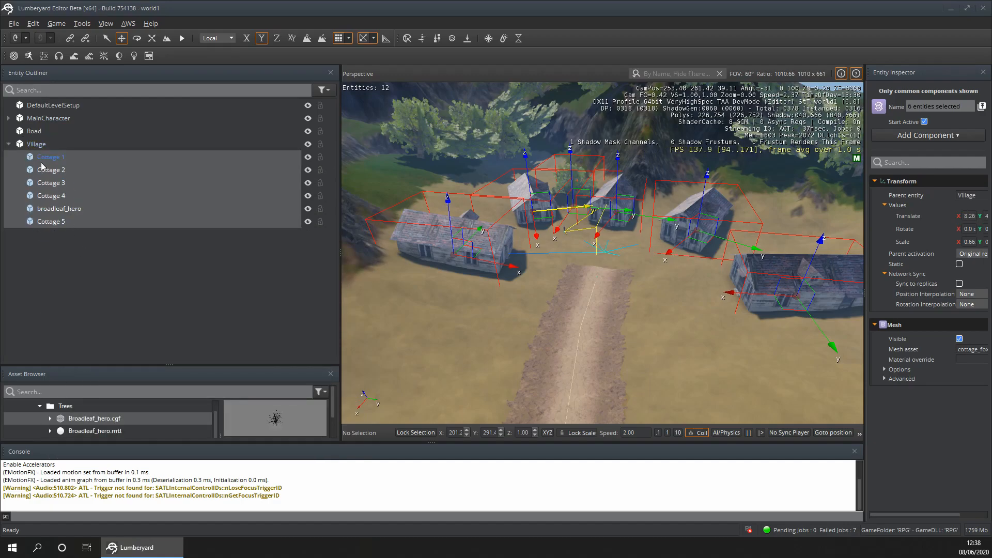
- Rename the broadleaf_hero entity inside Village as Tree and clear the selection
{"action": "left_click", "coordinate": [72, 212]}
{"action": "right_click", "coordinate": [73, 212]}
{"action": "double_click", "coordinate": [59, 209]}
{"action": "type", "text": "Tree"}
{"action": "key", "text": "Return"}
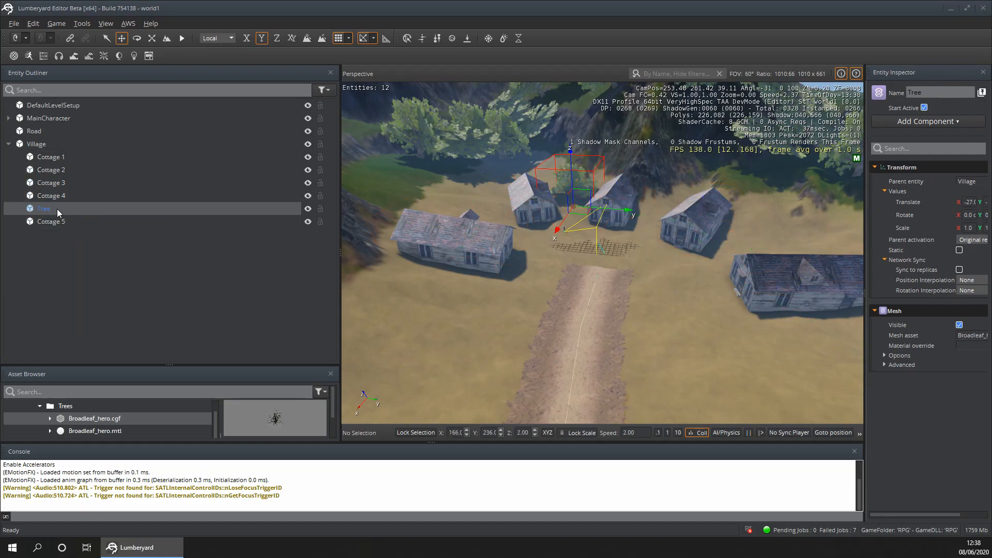
{"action": "left_click", "coordinate": [130, 329]}
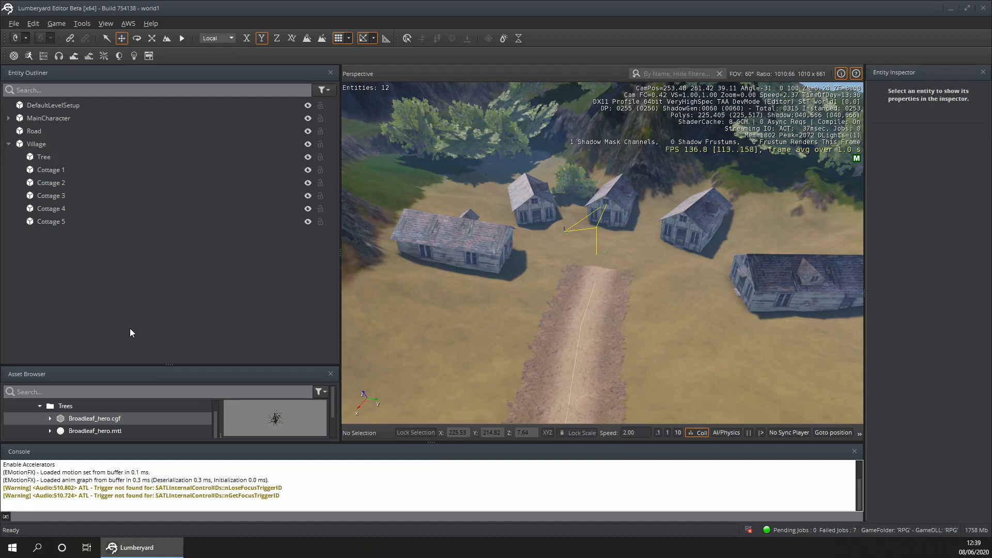
- Check the entities grouped under Village, collapse the group again and view the settlement with nothing selected
{"action": "left_click", "coordinate": [7, 144]}
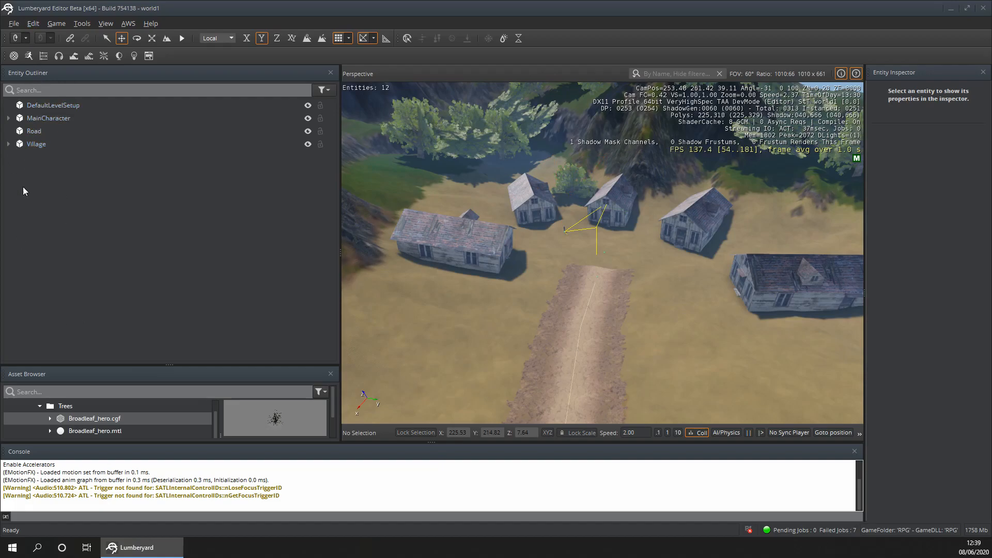
{"action": "left_click", "coordinate": [8, 145]}
{"action": "left_click", "coordinate": [76, 221]}
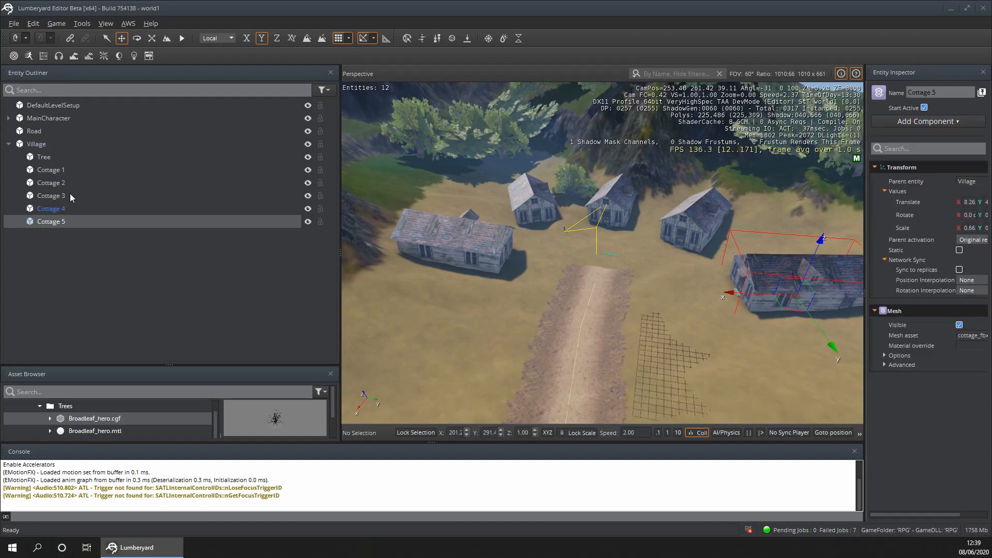
{"action": "left_click", "coordinate": [70, 196]}
{"action": "left_click", "coordinate": [72, 182]}
{"action": "left_click", "coordinate": [8, 146]}
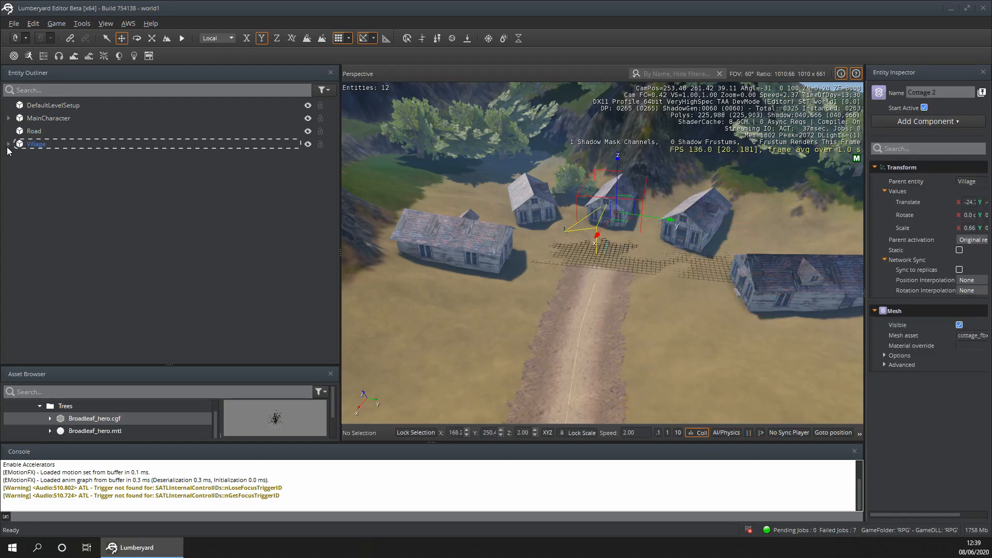
{"action": "left_click", "coordinate": [46, 128]}
{"action": "left_click", "coordinate": [138, 294]}
{"action": "scroll", "coordinate": [427, 312], "scroll_direction": "down", "scroll_amount": 5}
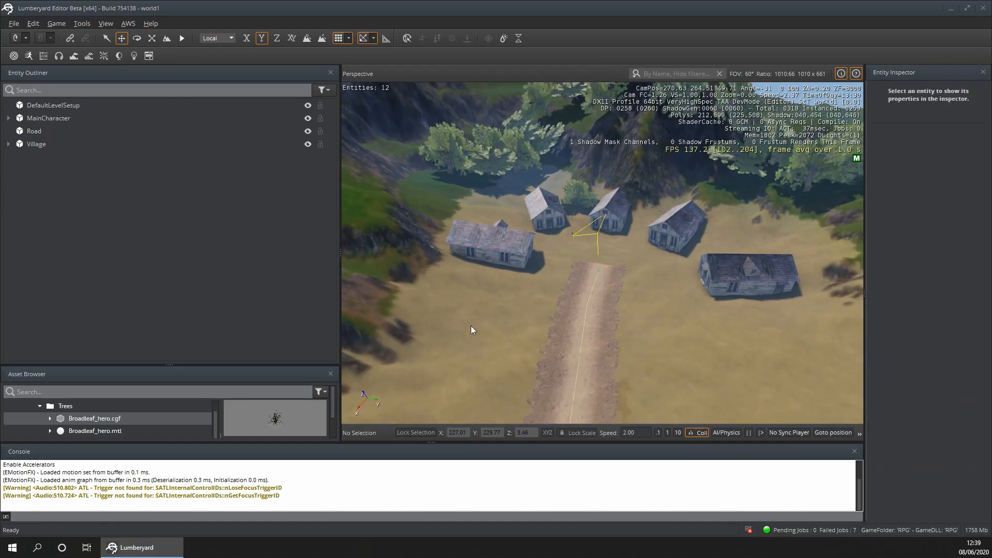
{"action": "scroll", "coordinate": [497, 337], "scroll_direction": "down", "scroll_amount": 8}
{"action": "mouse_move", "coordinate": [501, 340]}
{"action": "right_mouse_down"}
{"action": "mouse_move", "coordinate": [393, 373]}
{"action": "mouse_move", "coordinate": [352, 362]}
{"action": "mouse_move", "coordinate": [445, 364]}
{"action": "mouse_move", "coordinate": [564, 349]}
{"action": "mouse_move", "coordinate": [362, 331]}
{"action": "mouse_move", "coordinate": [517, 336]}
{"action": "right_mouse_up"}
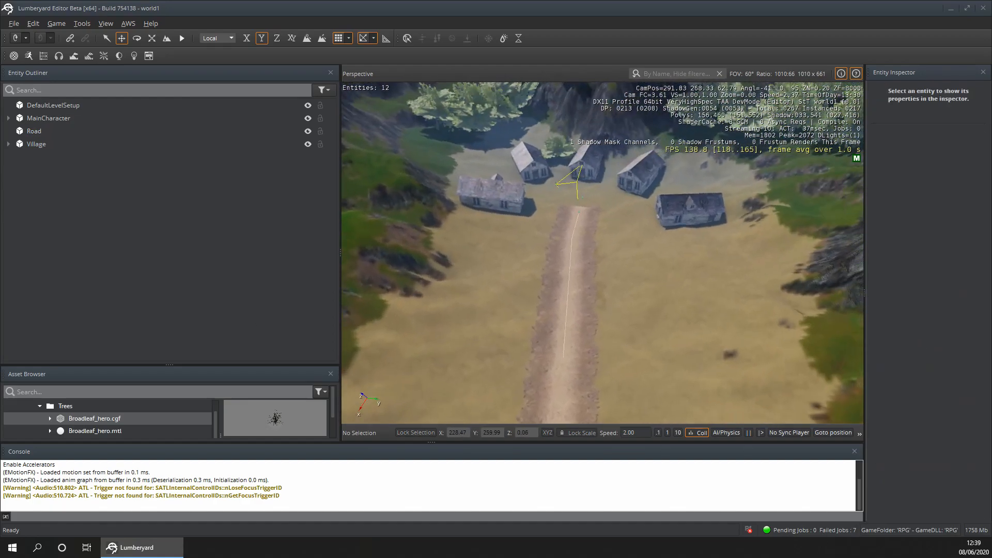
{"action": "scroll", "coordinate": [548, 352], "scroll_direction": "up", "scroll_amount": 4}
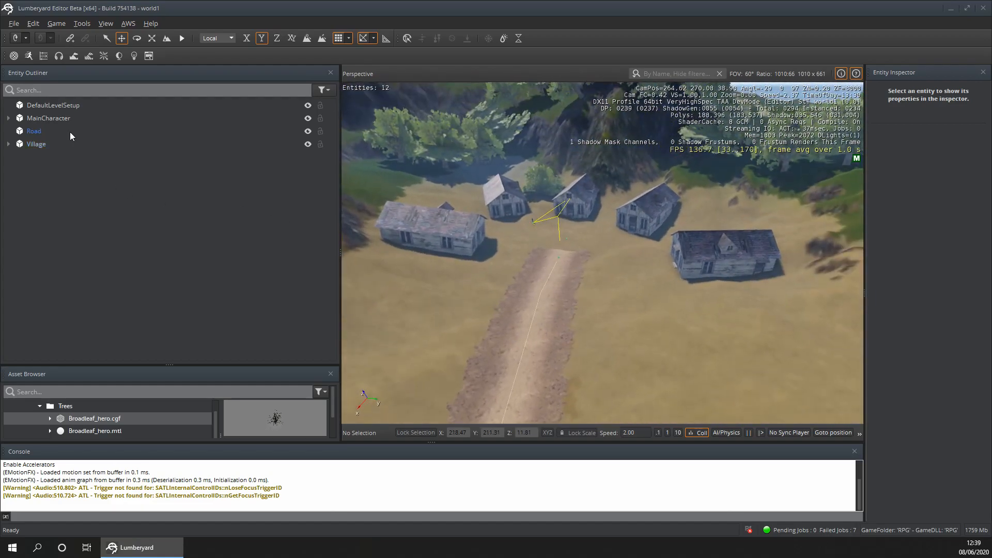
- Test the level briefly in game mode with the main character, return to editing and check the DefaultLevelSetup and MainCharacter entities
{"action": "left_click", "coordinate": [63, 119]}
{"action": "key", "text": "ctrl+g"}
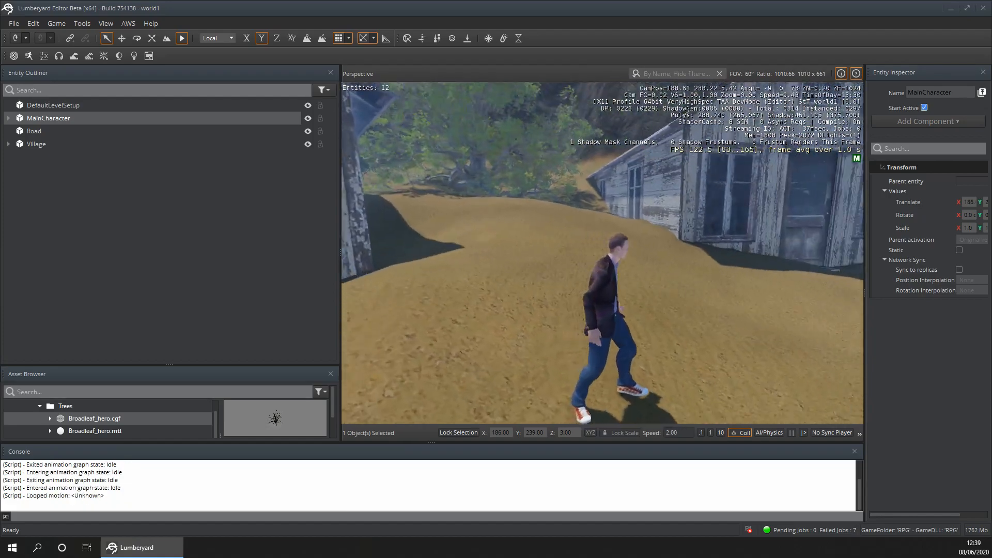
{"action": "key", "text": "Escape"}
{"action": "left_click", "coordinate": [71, 107]}
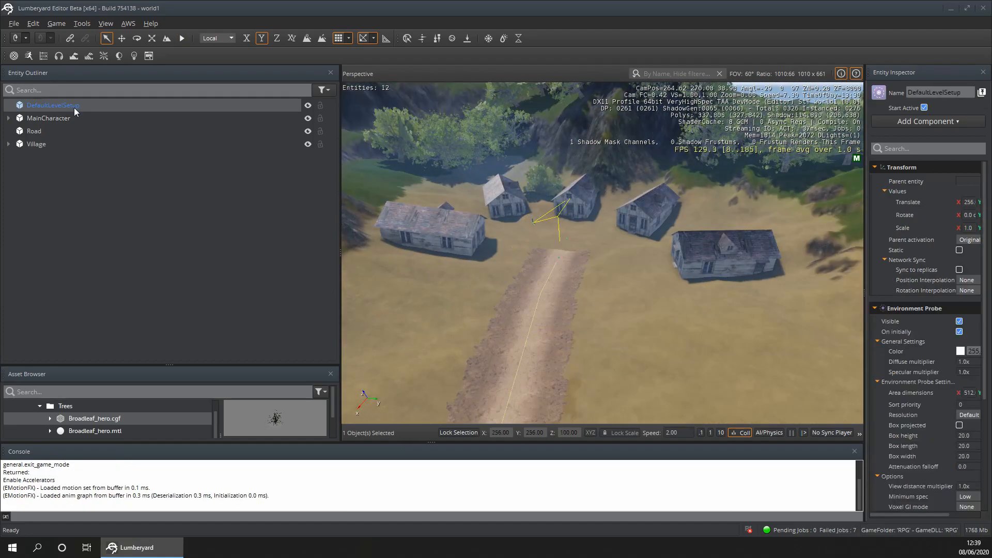
{"action": "left_click", "coordinate": [66, 115]}
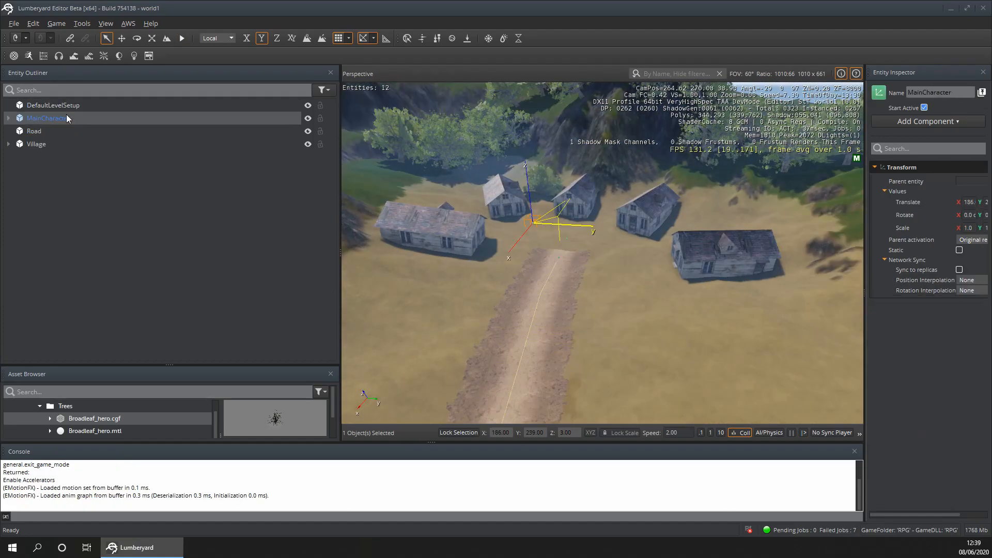
- Rename the Village entity as Village 1
{"action": "double_click", "coordinate": [59, 145]}
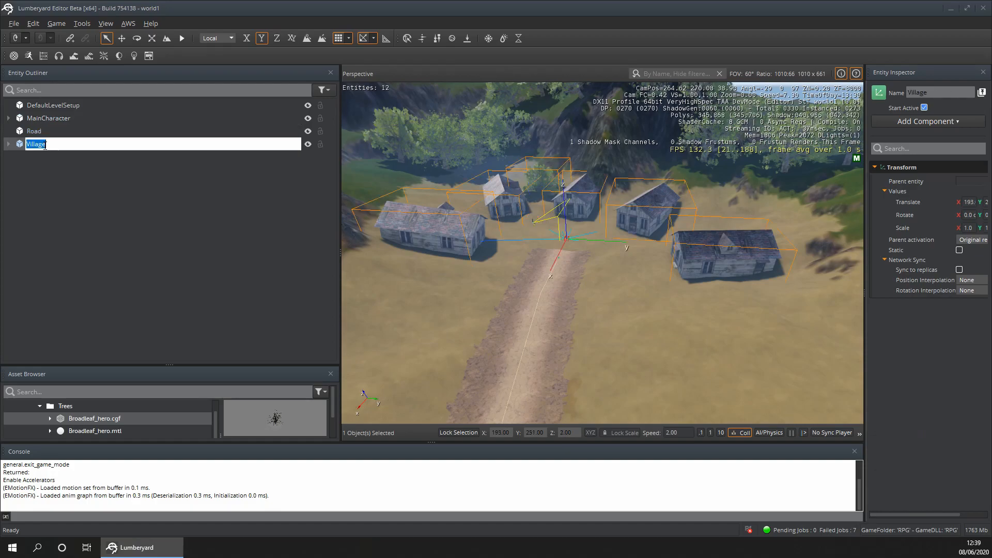
{"action": "type", "text": "1"}
{"action": "left_click", "coordinate": [128, 237]}
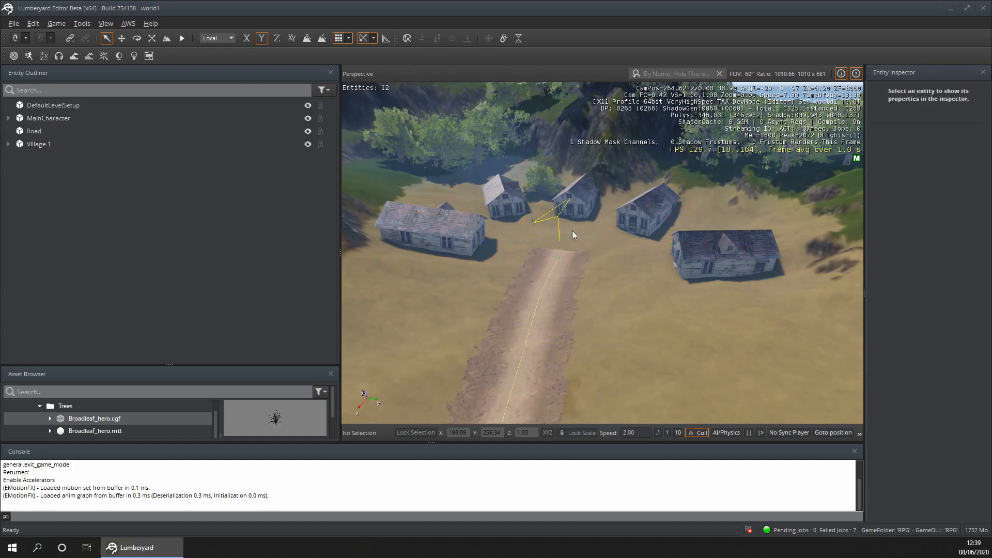
- Examine the village and the far end of the road, checking the open space across the clearing
{"action": "mouse_move", "coordinate": [690, 285]}
{"action": "right_mouse_down"}
{"action": "mouse_move", "coordinate": [569, 290]}
{"action": "mouse_move", "coordinate": [718, 289]}
{"action": "mouse_move", "coordinate": [683, 288]}
{"action": "mouse_move", "coordinate": [703, 287]}
{"action": "mouse_move", "coordinate": [691, 285]}
{"action": "right_mouse_up"}
{"action": "key", "text": "a"}
{"action": "key", "text": "w"}
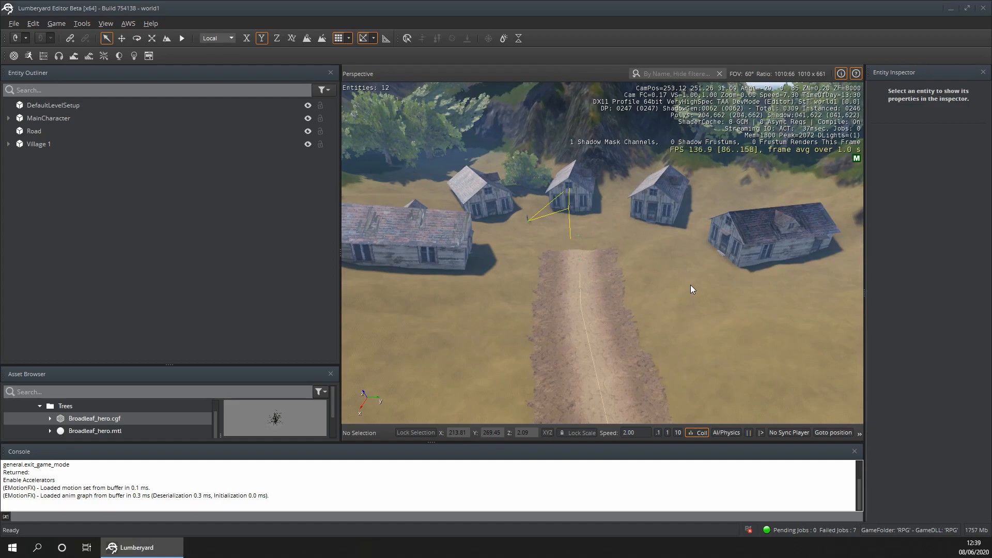
{"action": "key", "text": "s"}
{"action": "right_click_drag", "start_coordinate": [551, 232], "coordinate": [491, 249]}
{"action": "key", "text": "d"}
{"action": "key", "text": "a"}
{"action": "key", "text": "w"}
{"action": "key", "text": "w"}
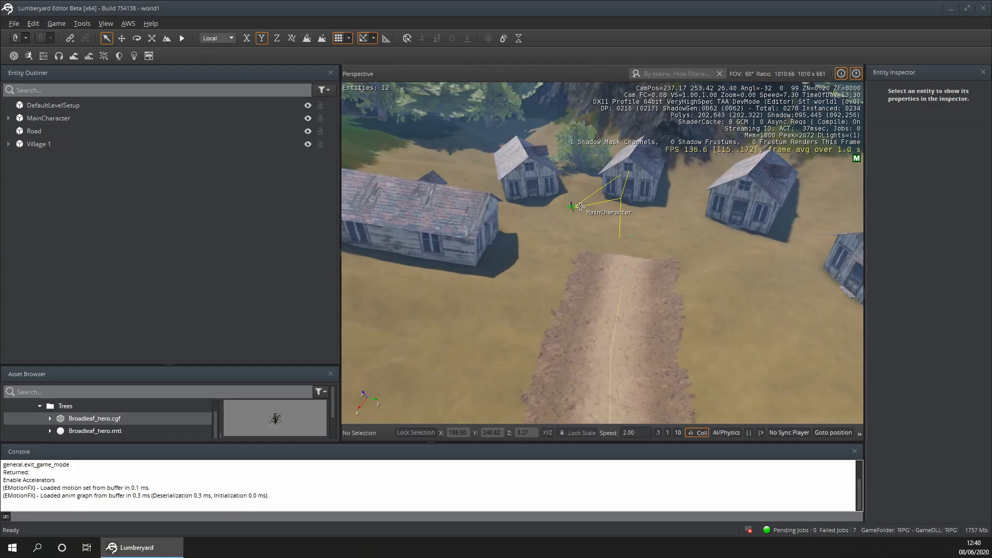
{"action": "right_click_drag", "start_coordinate": [675, 225], "coordinate": [664, 180]}
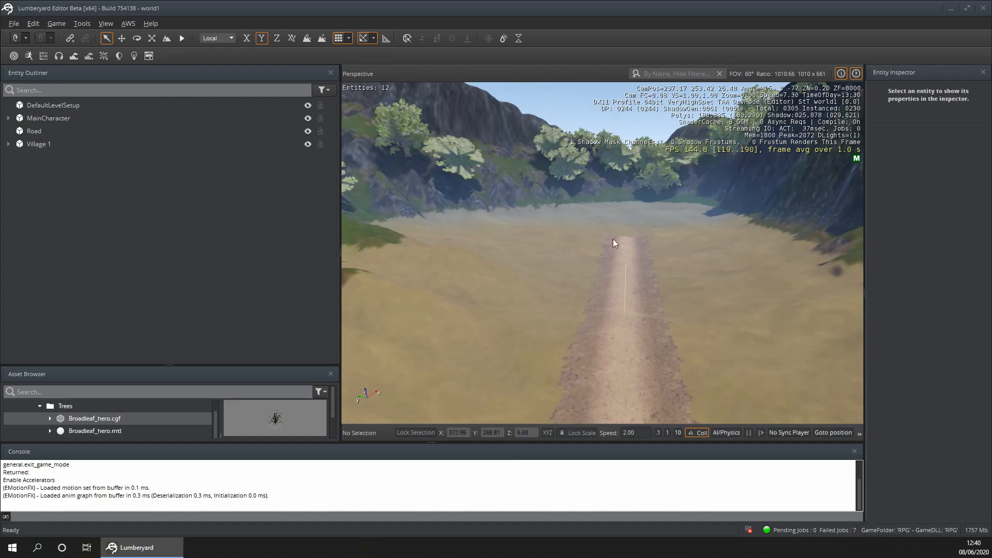
{"action": "right_click_drag", "start_coordinate": [616, 233], "coordinate": [608, 227]}
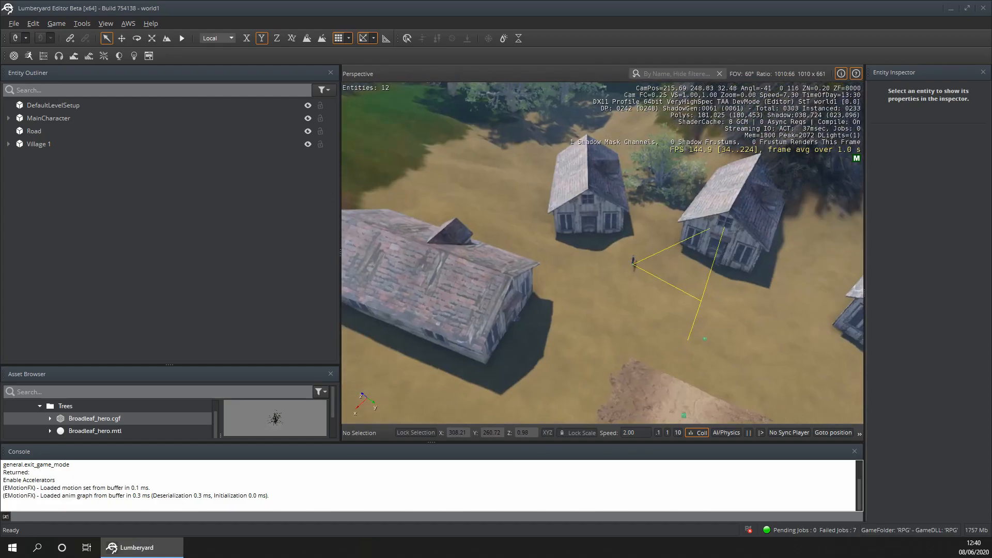
{"action": "right_click_drag", "start_coordinate": [609, 227], "coordinate": [642, 238]}
- Duplicate the Village 1 entity together with its cottages and tree
{"action": "key", "text": "s"}
{"action": "key", "text": "w"}
{"action": "key", "text": "w"}
{"action": "right_click", "coordinate": [43, 145]}
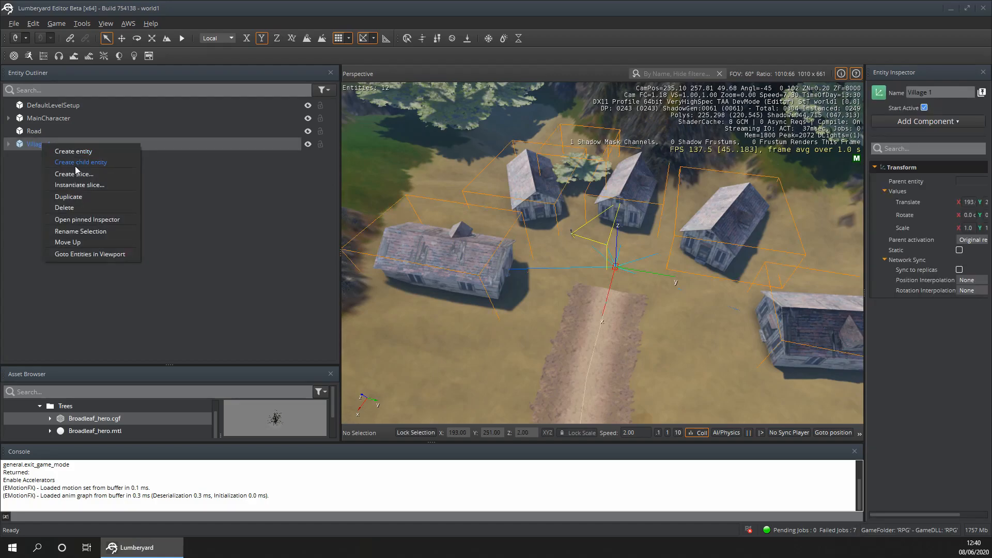
{"action": "left_click", "coordinate": [67, 197]}
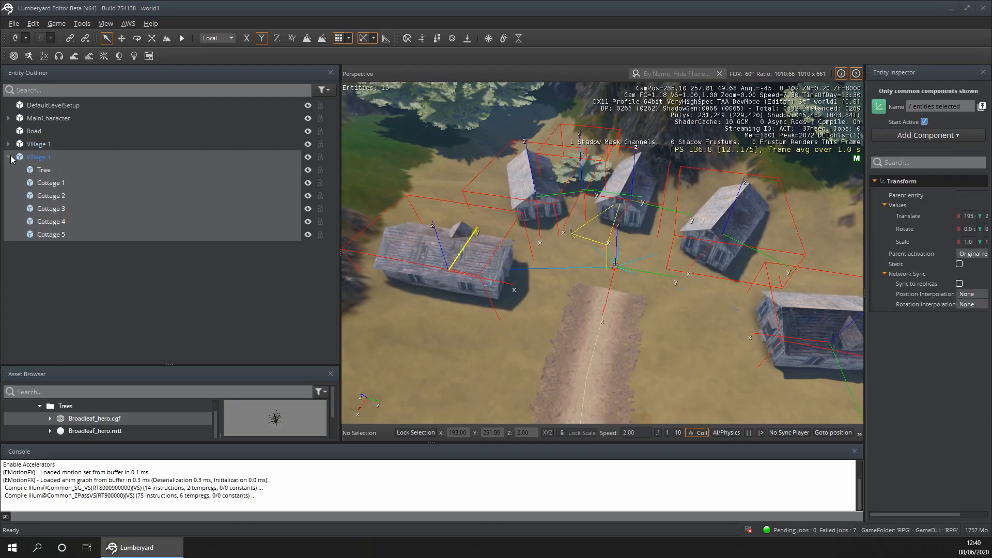
- Move the duplicated Village 1 group along the dirt road to the far end of the clearing
{"action": "left_click", "coordinate": [8, 158]}
{"action": "scroll", "coordinate": [445, 240], "scroll_direction": "down", "scroll_amount": 5}
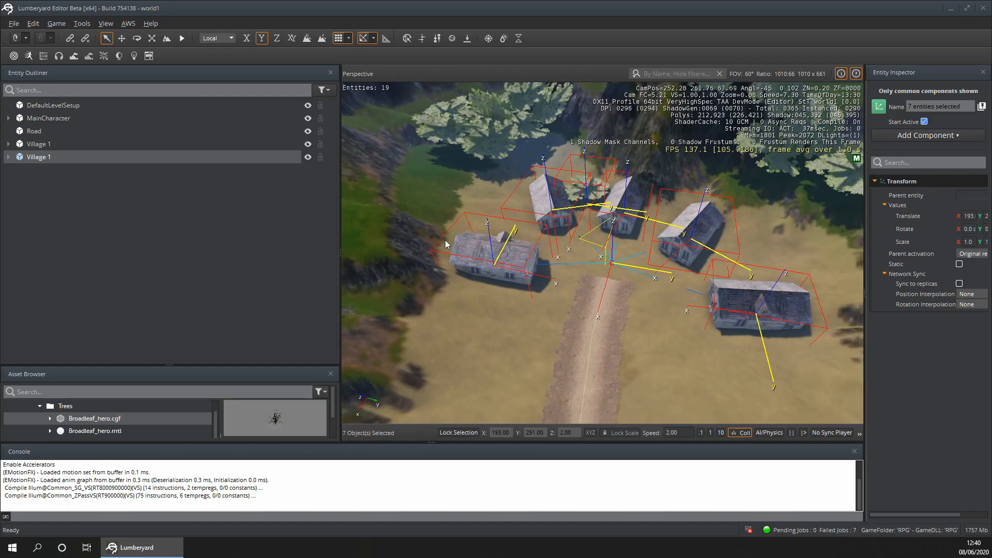
{"action": "scroll", "coordinate": [465, 227], "scroll_direction": "down", "scroll_amount": 3}
{"action": "left_click", "coordinate": [122, 38]}
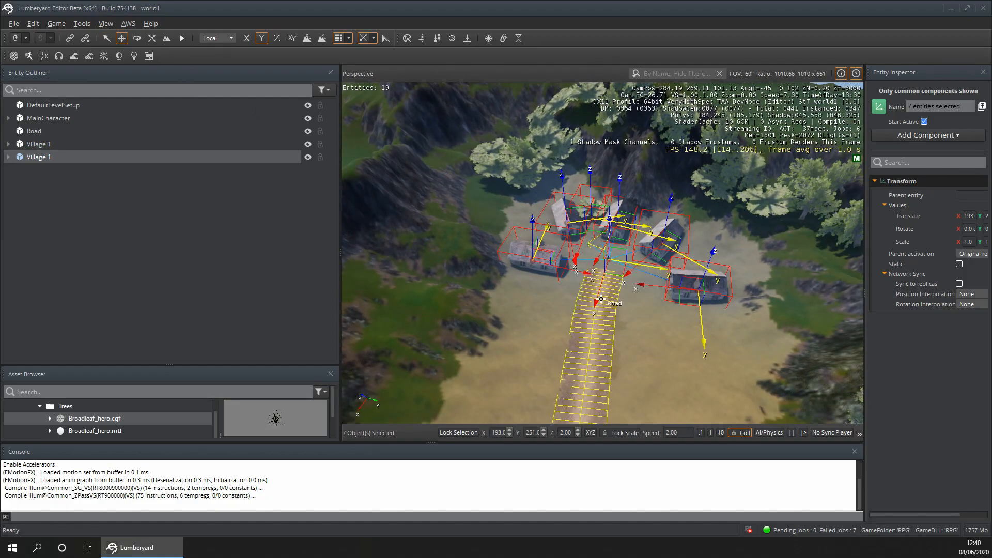
{"action": "left_click_drag", "start_coordinate": [595, 312], "coordinate": [452, 441]}
{"action": "right_click_drag", "start_coordinate": [647, 261], "coordinate": [604, 257]}
{"action": "key", "text": "s"}
{"action": "left_click", "coordinate": [604, 256]}
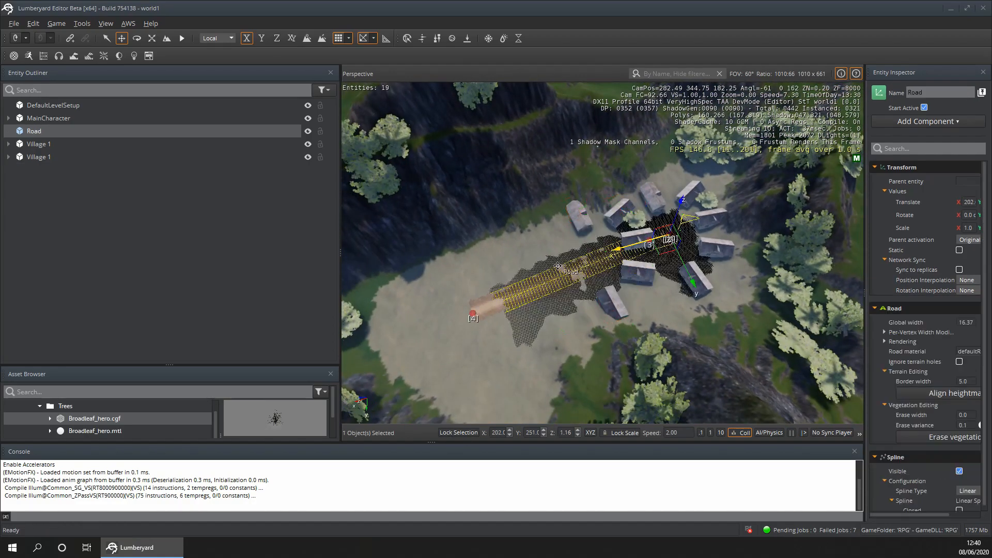
{"action": "left_click", "coordinate": [642, 230]}
{"action": "left_click", "coordinate": [54, 159]}
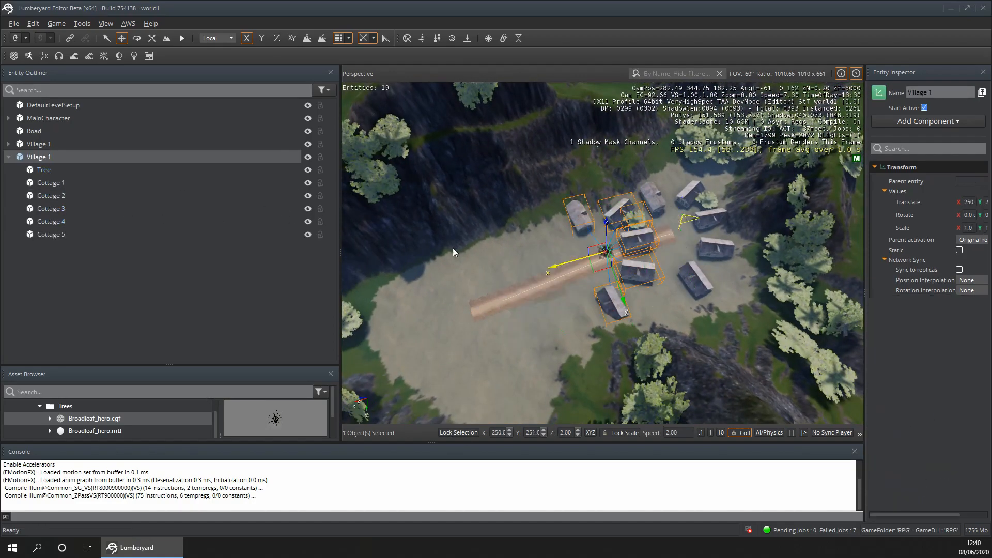
{"action": "left_click_drag", "start_coordinate": [556, 263], "coordinate": [391, 290]}
- Rotate the duplicated village group so its cottages face back along the road
{"action": "left_click", "coordinate": [137, 38]}
{"action": "left_click_drag", "start_coordinate": [521, 330], "coordinate": [436, 194]}
{"action": "key", "text": "w"}
{"action": "right_click_drag", "start_coordinate": [597, 347], "coordinate": [404, 315]}
{"action": "right_click_drag", "start_coordinate": [386, 174], "coordinate": [387, 163]}
- Position the duplicated village around the road's far end at about X 357, Y 267 and raise it to Z 5
{"action": "left_click", "coordinate": [122, 39]}
{"action": "left_click_drag", "start_coordinate": [631, 246], "coordinate": [595, 244]}
{"action": "left_click_drag", "start_coordinate": [526, 278], "coordinate": [521, 287]}
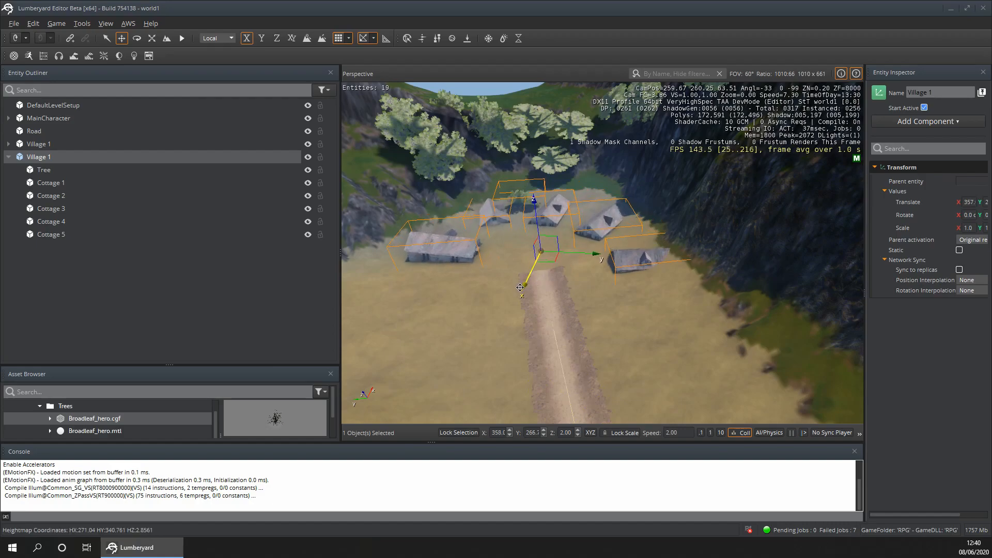
{"action": "left_click_drag", "start_coordinate": [535, 218], "coordinate": [535, 209]}
{"action": "left_click", "coordinate": [492, 305]}
- Tilt Cottage 4 of the duplicated village slightly to match the ground slope and lower it onto the terrain
{"action": "mouse_move", "coordinate": [428, 252]}
{"action": "right_mouse_down"}
{"action": "mouse_move", "coordinate": [347, 230]}
{"action": "mouse_move", "coordinate": [413, 259]}
{"action": "right_mouse_up"}
{"action": "key", "text": "w"}
{"action": "key", "text": "w"}
{"action": "key", "text": "w"}
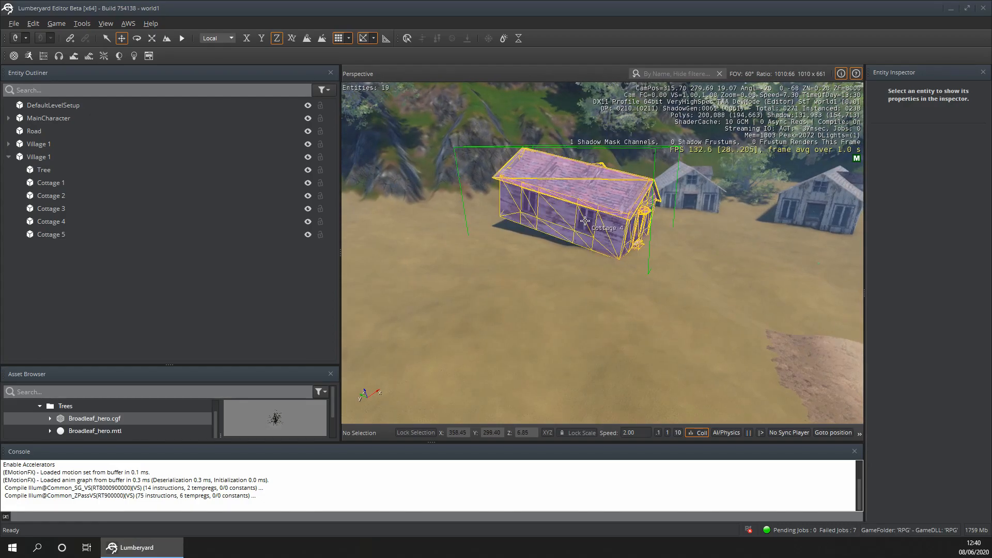
{"action": "left_click", "coordinate": [564, 210]}
{"action": "left_click", "coordinate": [136, 39]}
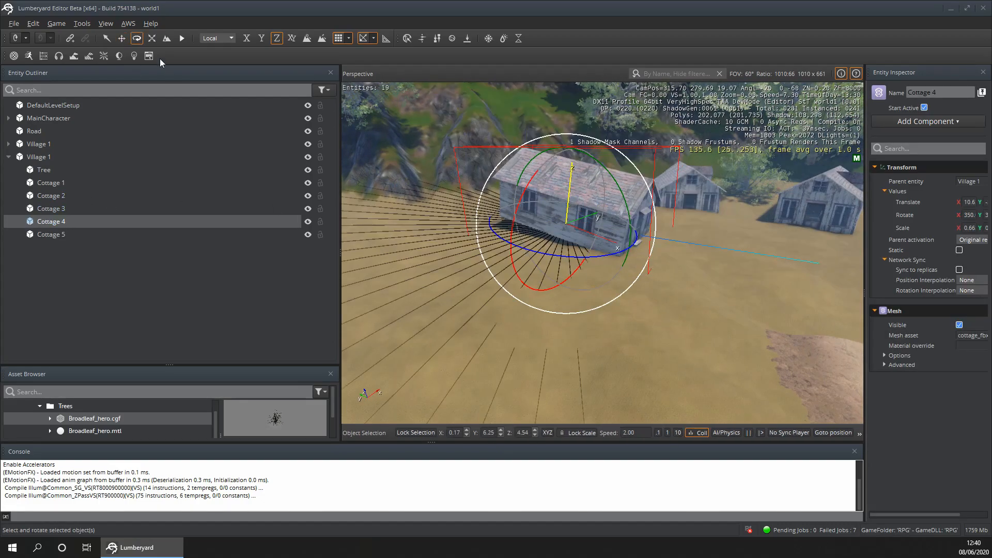
{"action": "left_click_drag", "start_coordinate": [632, 225], "coordinate": [634, 226]}
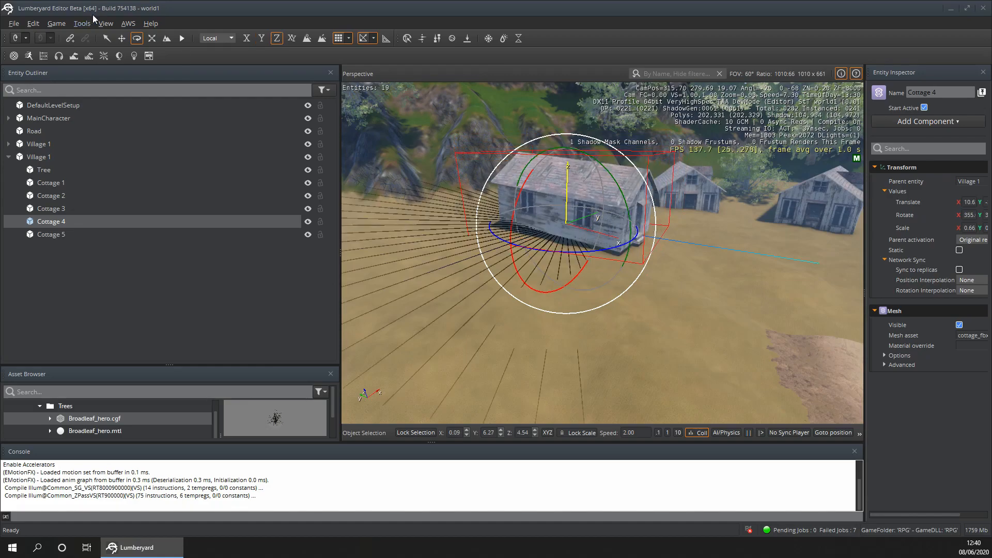
{"action": "left_click", "coordinate": [121, 38]}
{"action": "left_click_drag", "start_coordinate": [568, 176], "coordinate": [571, 185]}
{"action": "left_click", "coordinate": [656, 395]}
- Extend the road by moving its last spline point closer to the duplicated village's cottages
{"action": "right_click_drag", "start_coordinate": [735, 251], "coordinate": [753, 250]}
{"action": "right_click_drag", "start_coordinate": [458, 276], "coordinate": [546, 285]}
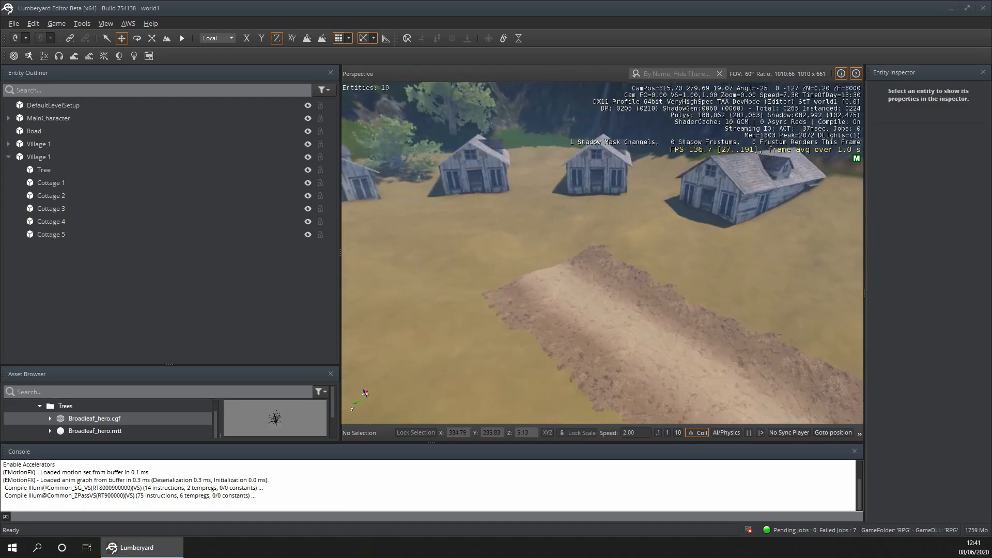
{"action": "left_click", "coordinate": [546, 285]}
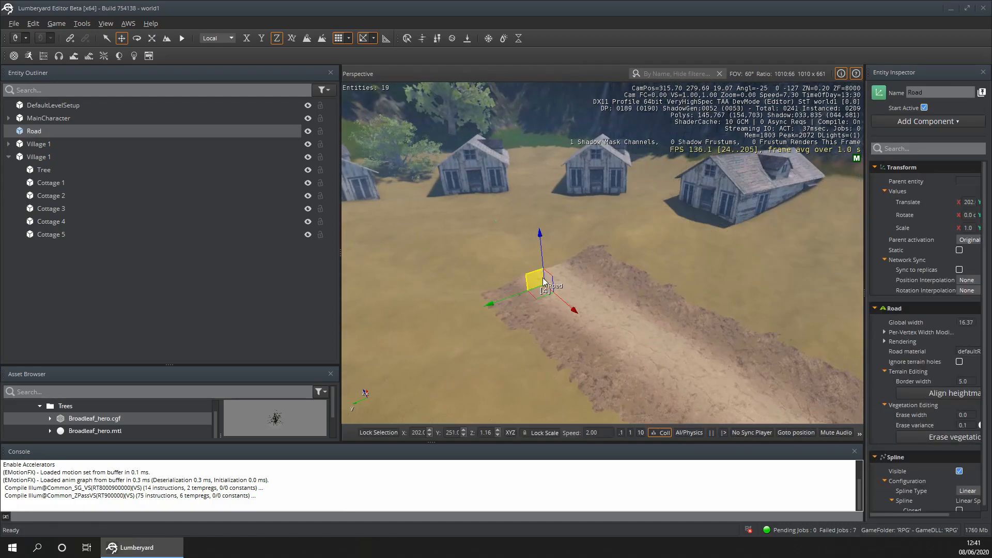
{"action": "left_click_drag", "start_coordinate": [574, 315], "coordinate": [536, 280]}
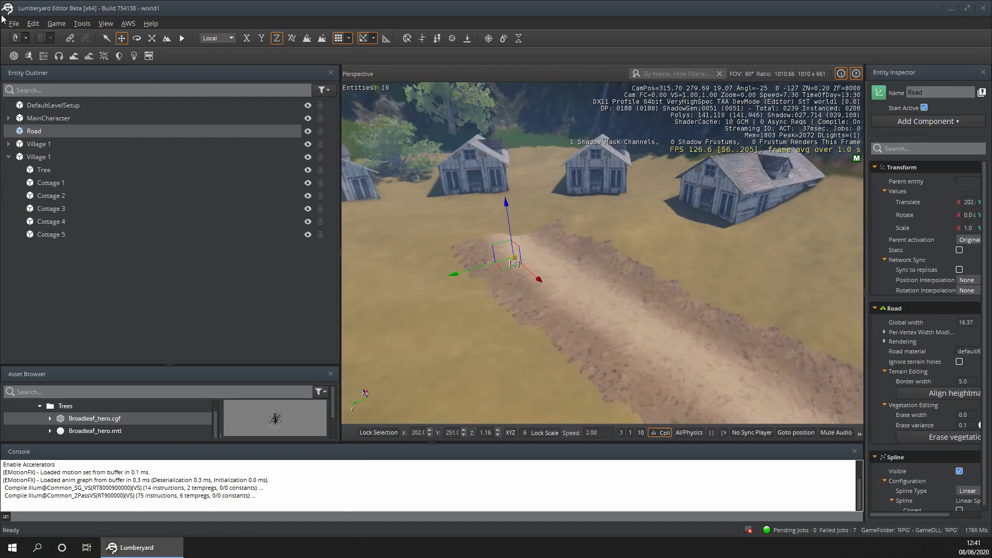
- Rename the duplicated village entity as Village 2 and collapse its list of children
{"action": "left_click", "coordinate": [107, 38]}
{"action": "double_click", "coordinate": [42, 157]}
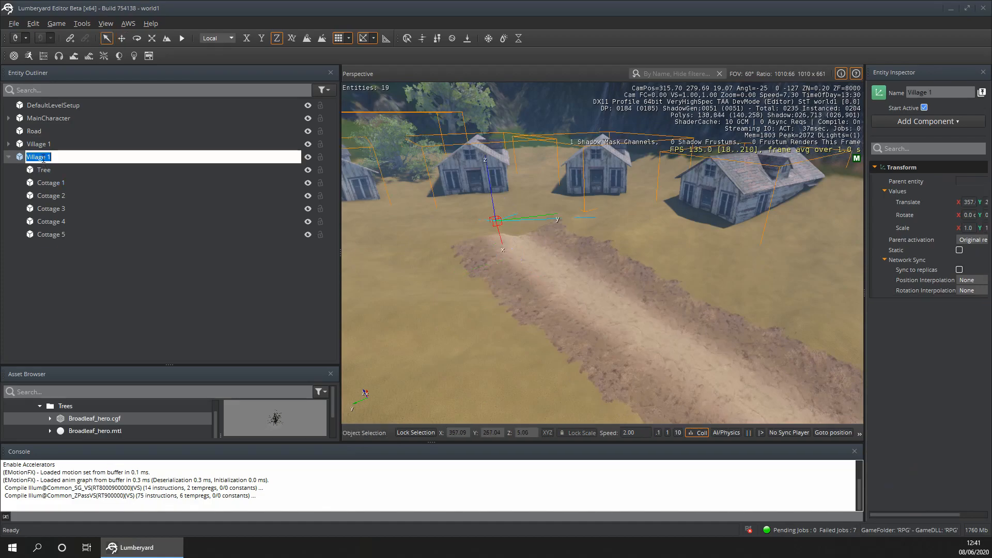
{"action": "type", "text": "Village 2"}
{"action": "key", "text": "Return"}
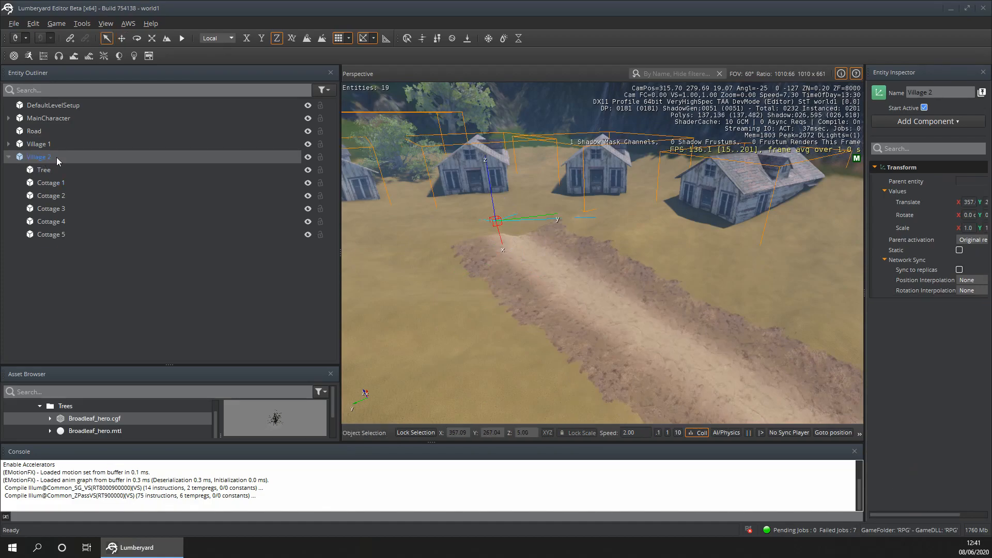
{"action": "left_click", "coordinate": [9, 157]}
- Examine both villages and the connecting road from above, checking the layout across the clearing
{"action": "left_click", "coordinate": [209, 326]}
{"action": "key", "text": "w"}
{"action": "right_click_drag", "start_coordinate": [487, 243], "coordinate": [540, 302]}
{"action": "key", "text": "s"}
{"action": "key", "text": "s"}
{"action": "key", "text": "d"}
{"action": "right_click_drag", "start_coordinate": [641, 232], "coordinate": [708, 234]}
{"action": "right_click_drag", "start_coordinate": [447, 292], "coordinate": [404, 312]}
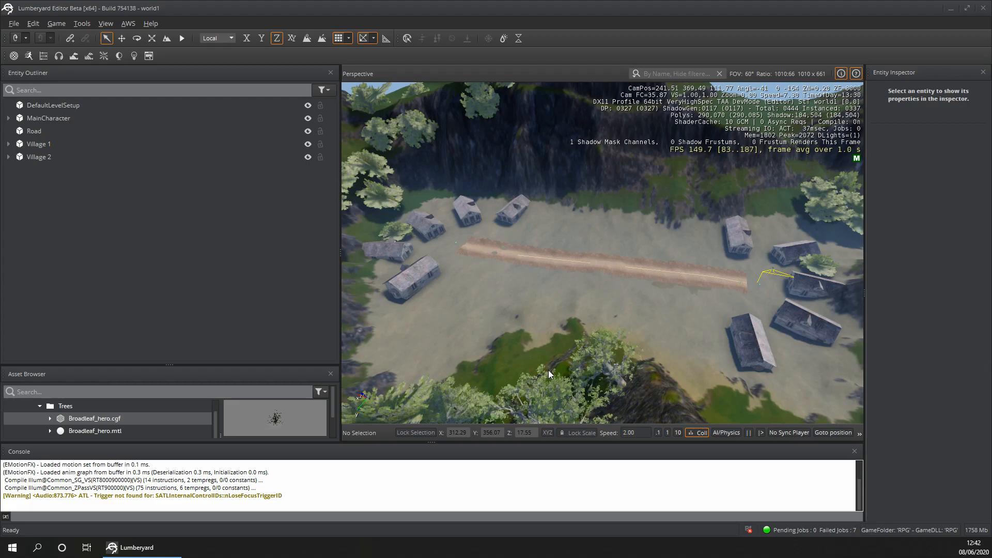
{"action": "left_click", "coordinate": [553, 316]}
{"action": "scroll", "coordinate": [557, 309], "scroll_direction": "up", "scroll_amount": 5}
{"action": "scroll", "coordinate": [555, 308], "scroll_direction": "down", "scroll_amount": 3}
{"action": "scroll", "coordinate": [537, 302], "scroll_direction": "down", "scroll_amount": 2}
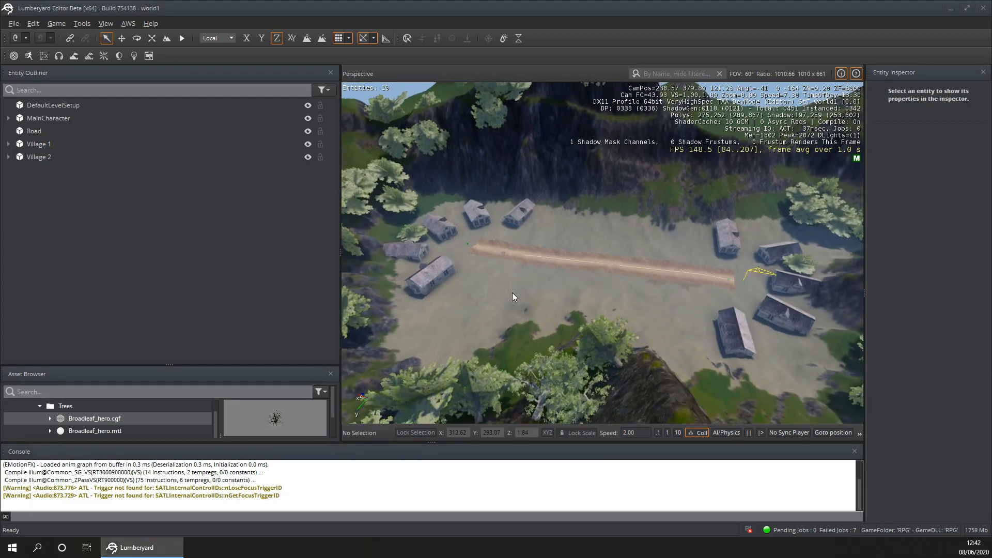